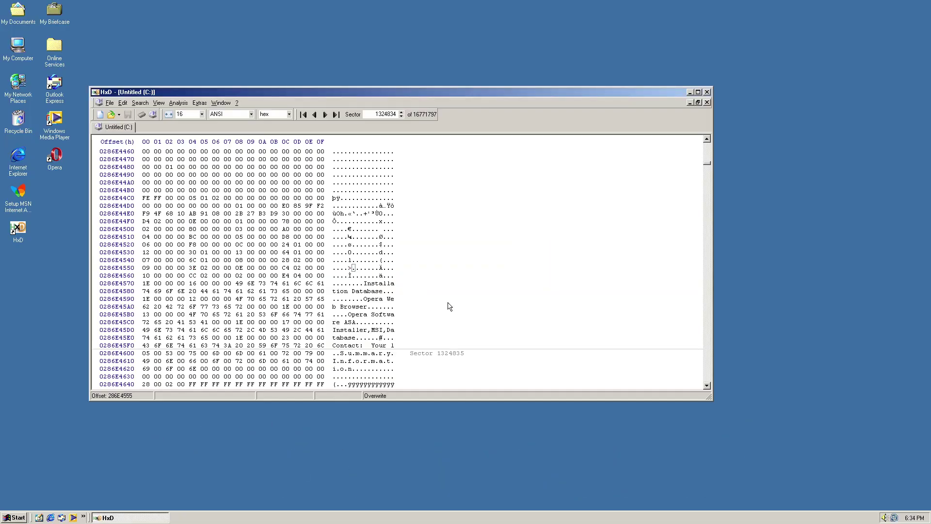
- Place the cursor in the hex data of sector 1324834 on disk C: and close HxD
{"action": "left_click", "coordinate": [262, 252]}
{"action": "left_click", "coordinate": [272, 291]}
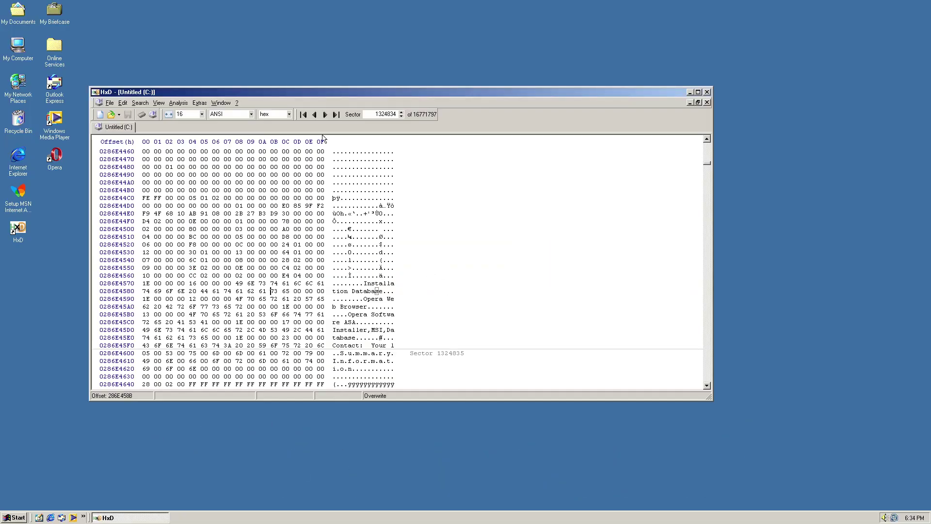
{"action": "left_click", "coordinate": [708, 93]}
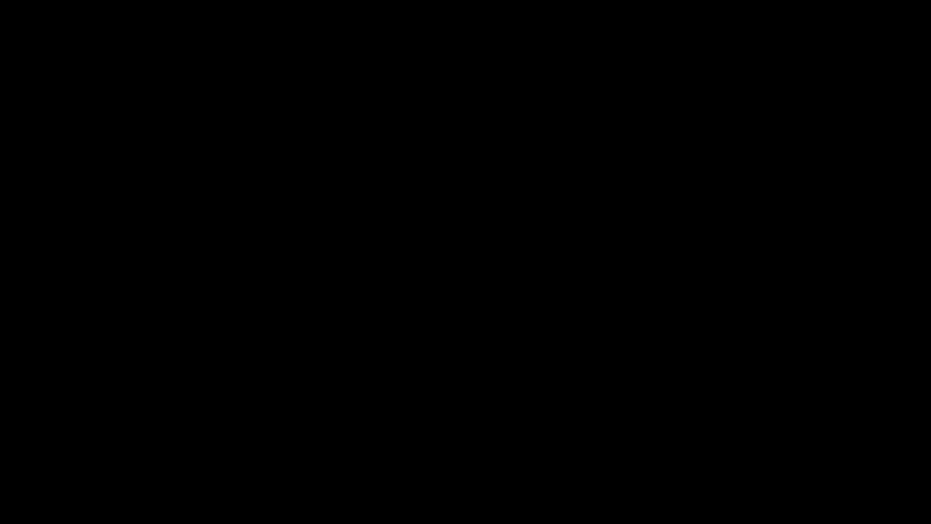
{"action": "key", "text": "Return"}
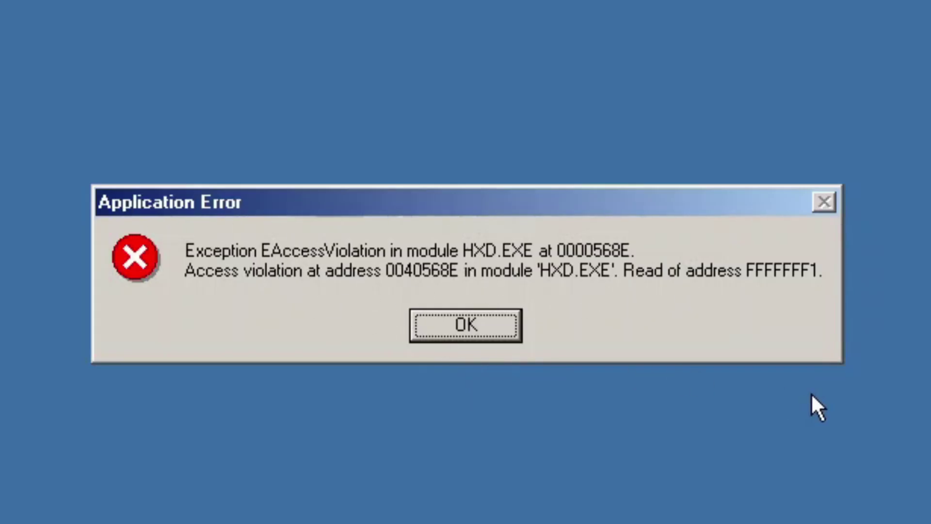
- Dismiss the HxD error dialogs and continue past the blue error screens to return to Windows
{"action": "left_click", "coordinate": [450, 322]}
{"action": "key", "text": "Return"}
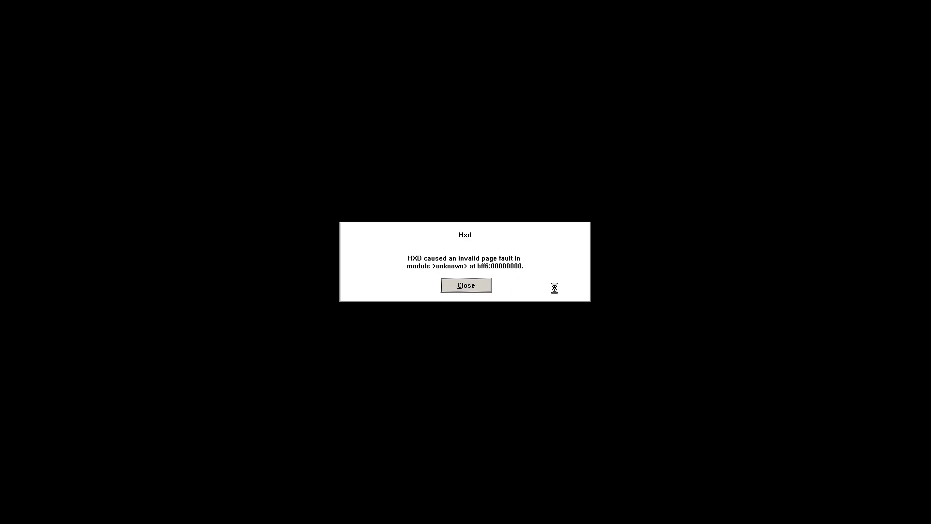
{"action": "left_click", "coordinate": [476, 291]}
{"action": "left_click", "coordinate": [474, 287]}
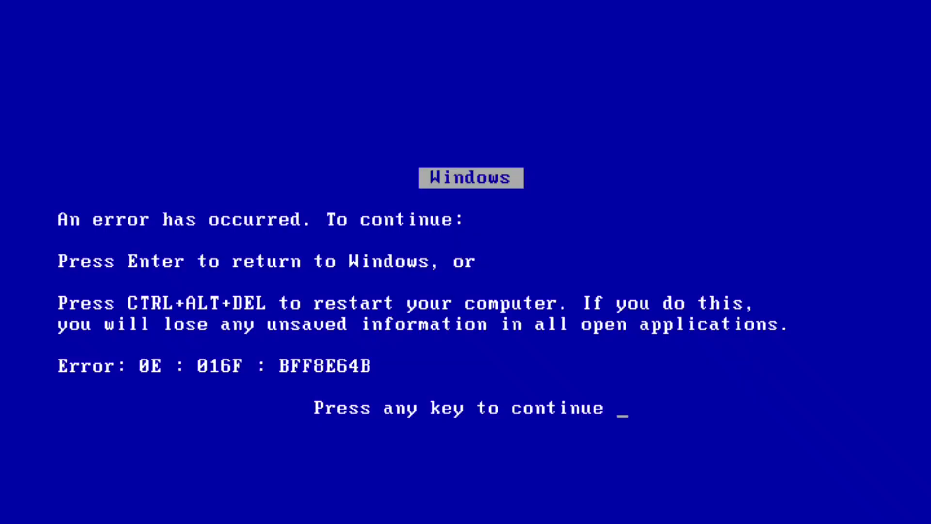
{"action": "key", "text": "Return"}
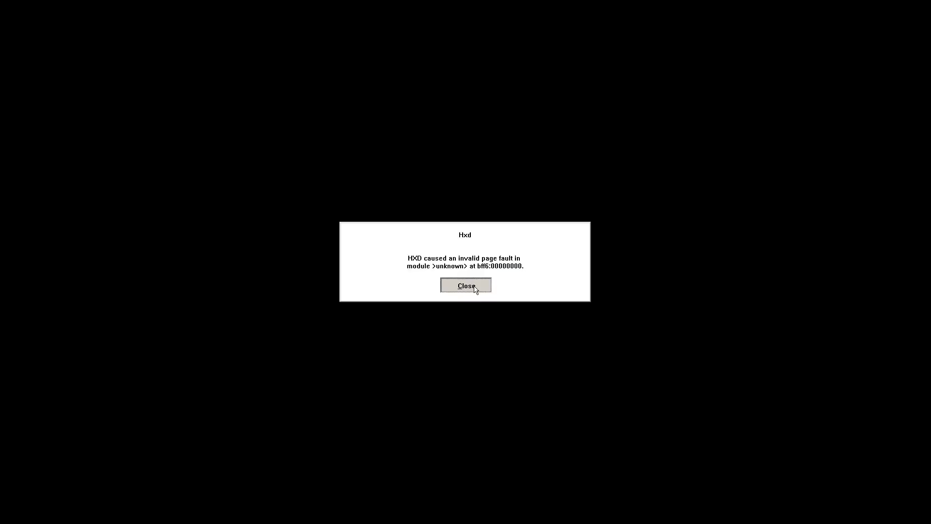
{"action": "left_click", "coordinate": [475, 290]}
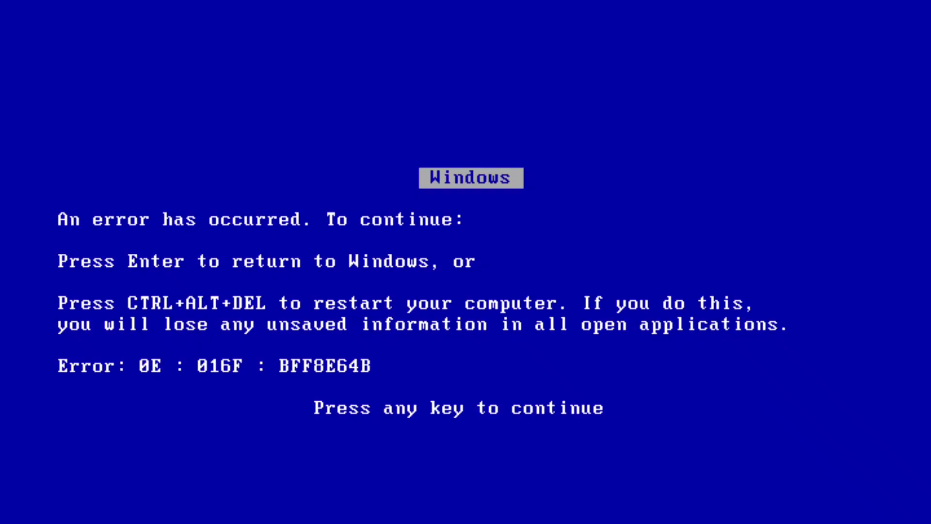
{"action": "key", "text": "Return"}
{"action": "left_click", "coordinate": [475, 289]}
{"action": "key", "text": "Return"}
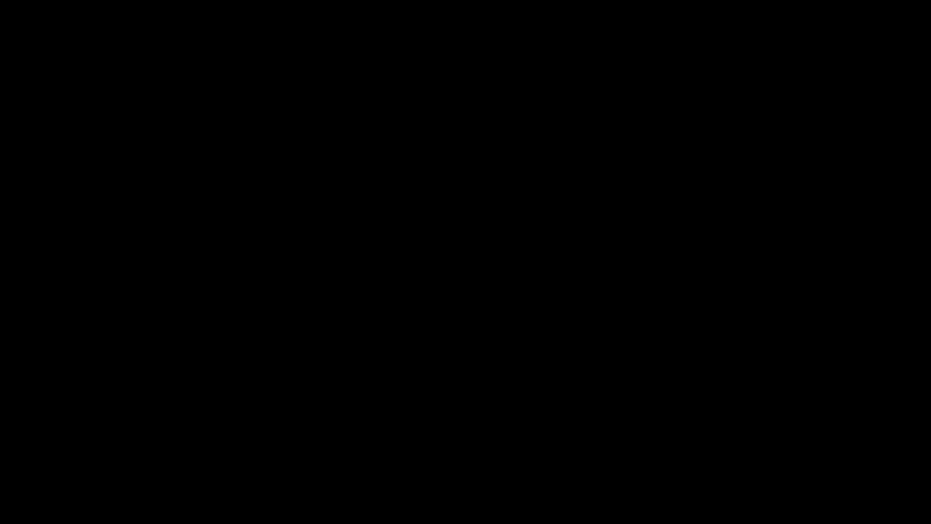
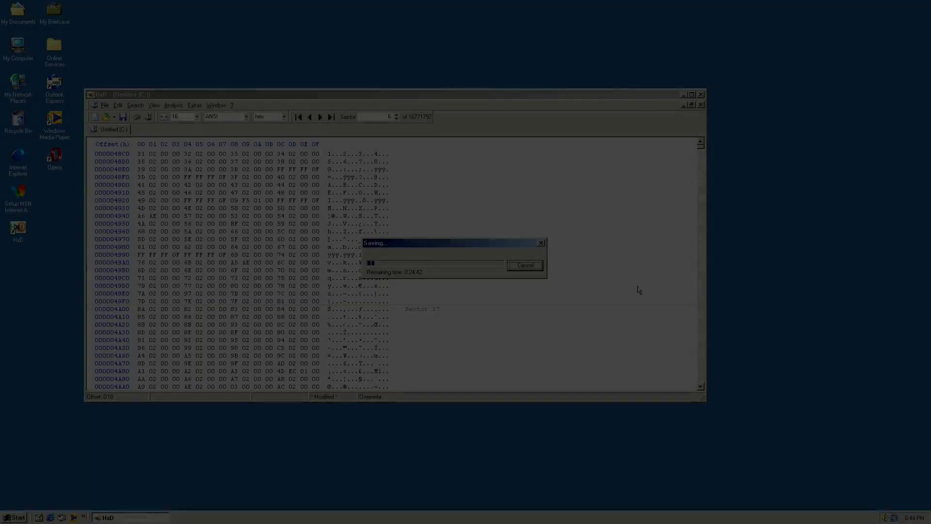
- Refresh the desktop, view the Screen Saver settings in Display Properties, and close the resulting error dialogs
{"action": "right_click", "coordinate": [771, 194]}
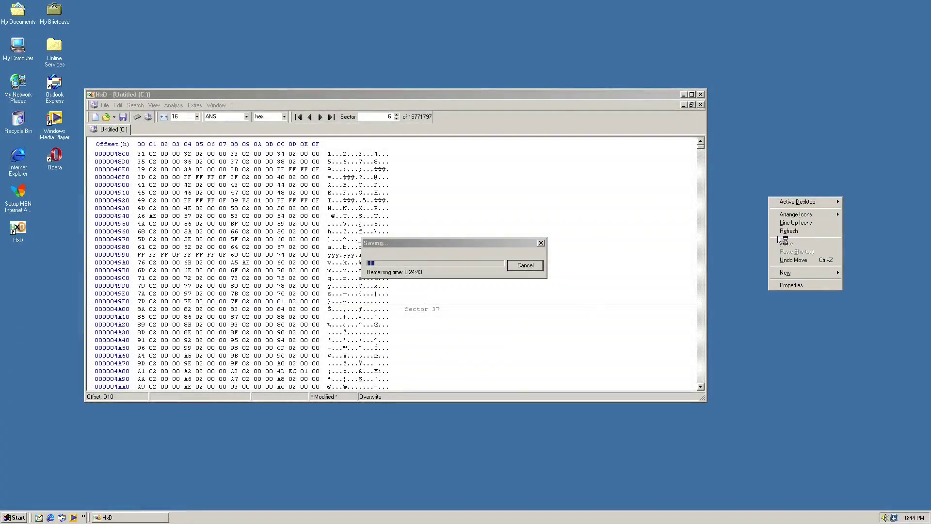
{"action": "left_click", "coordinate": [779, 233]}
{"action": "right_click", "coordinate": [760, 215]}
{"action": "left_click", "coordinate": [786, 302]}
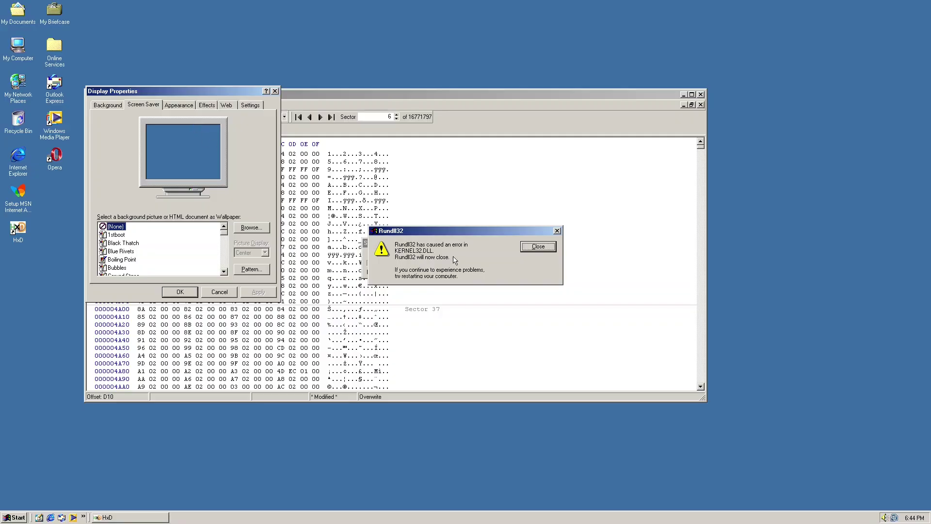
{"action": "left_click", "coordinate": [538, 246]}
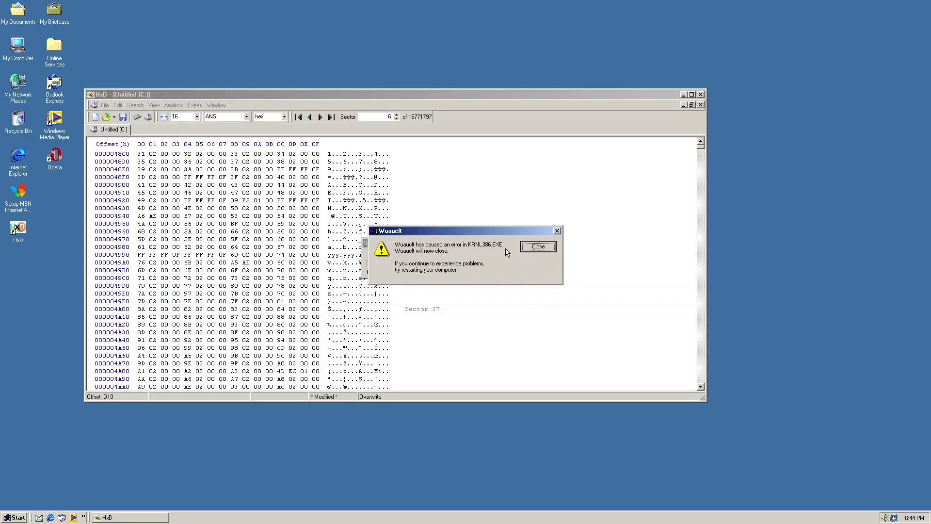
{"action": "left_click", "coordinate": [540, 247]}
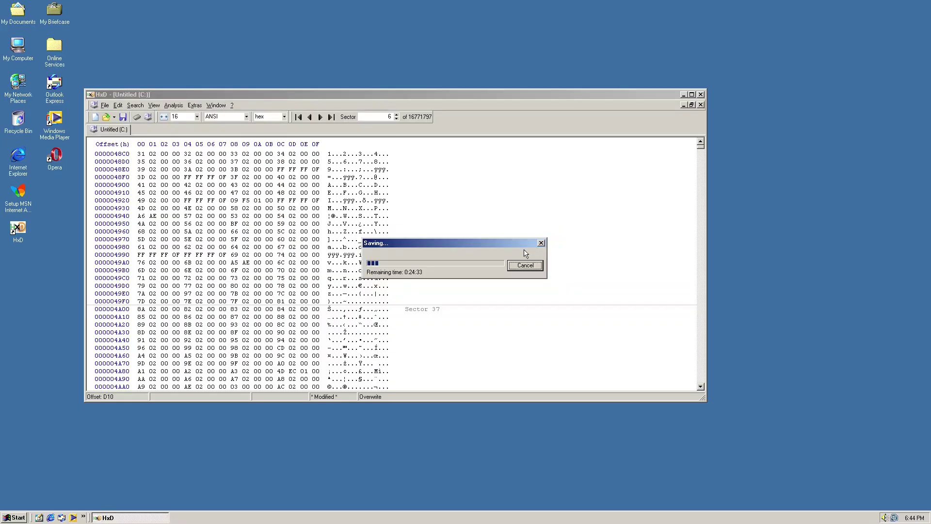
- Try to enable and apply web content on the Active Desktop, then acknowledge the Active Desktop error
{"action": "right_click", "coordinate": [729, 190]}
{"action": "mouse_move", "coordinate": [759, 200]}
{"action": "left_click", "coordinate": [834, 197]}
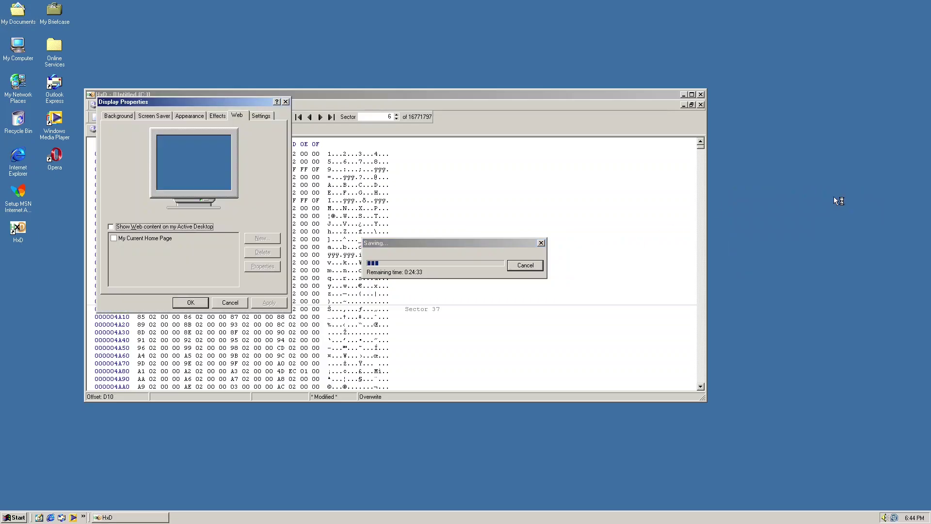
{"action": "left_click", "coordinate": [167, 227]}
{"action": "left_click", "coordinate": [269, 302]}
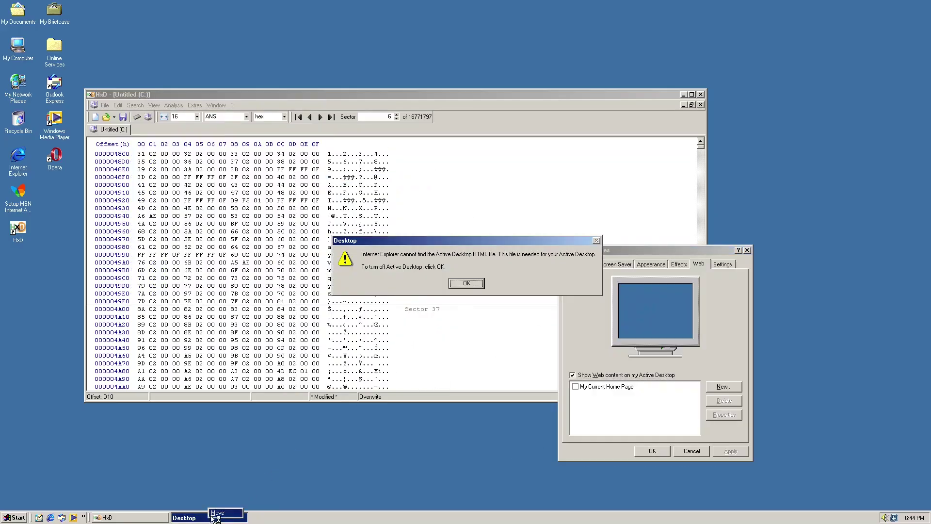
{"action": "left_click", "coordinate": [465, 287]}
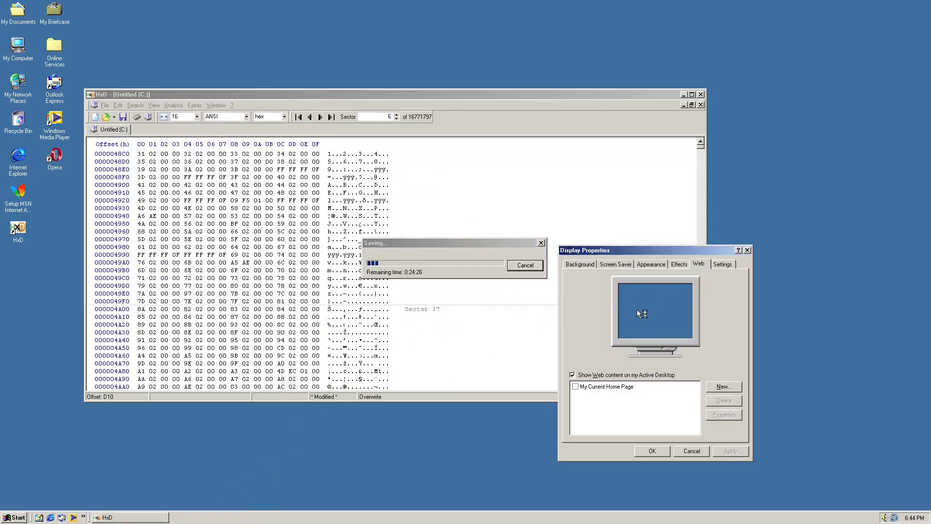
- View the Appearance settings, refresh the desktop, and close Display Properties
{"action": "left_click", "coordinate": [662, 264]}
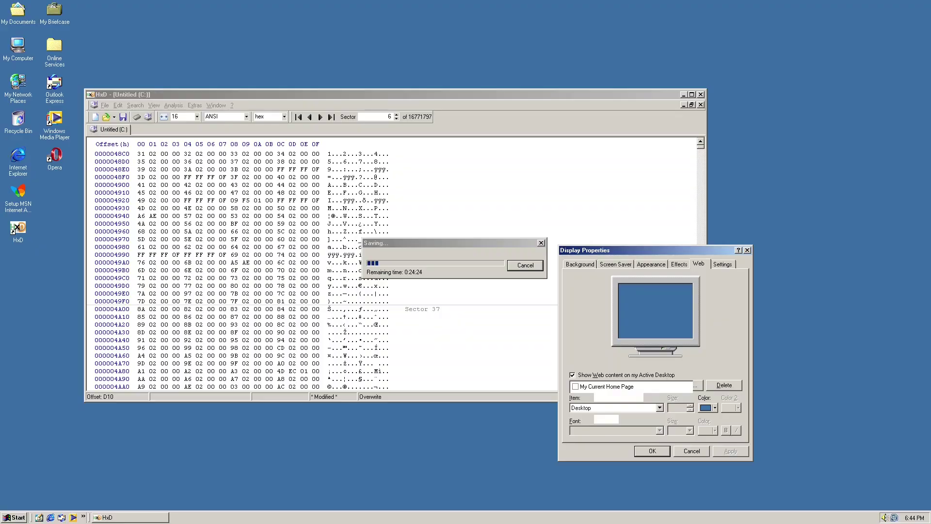
{"action": "right_click", "coordinate": [54, 271]}
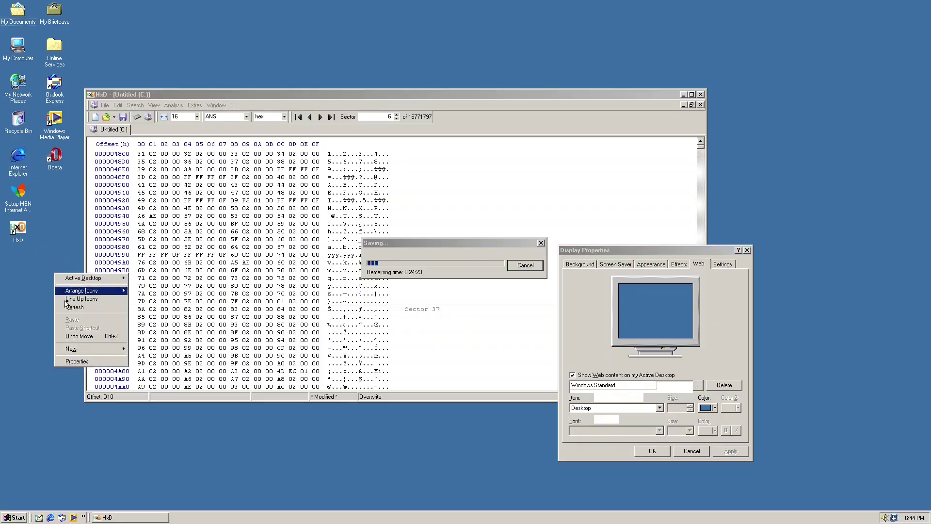
{"action": "left_click", "coordinate": [66, 304]}
{"action": "left_click", "coordinate": [747, 250]}
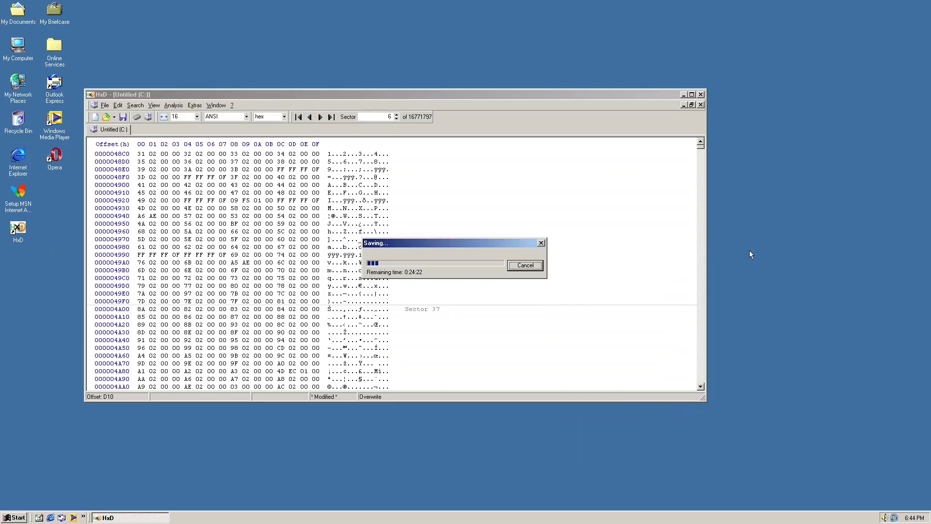
- Select the 1stboot wallpaper in Display Properties, try to view the Screen Saver settings, and close the error dialog
{"action": "right_click", "coordinate": [754, 255]}
{"action": "left_click", "coordinate": [779, 343]}
{"action": "left_click", "coordinate": [135, 262]}
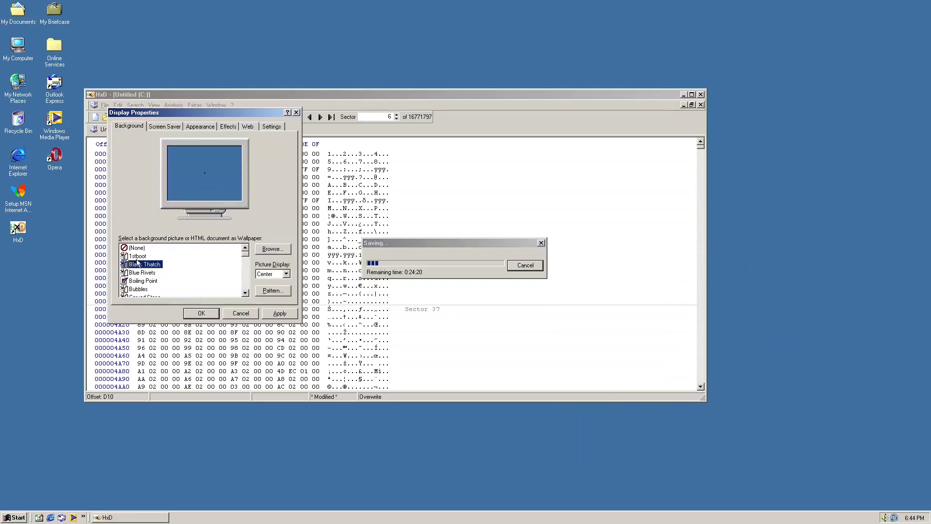
{"action": "left_click", "coordinate": [136, 255]}
{"action": "left_click", "coordinate": [174, 126]}
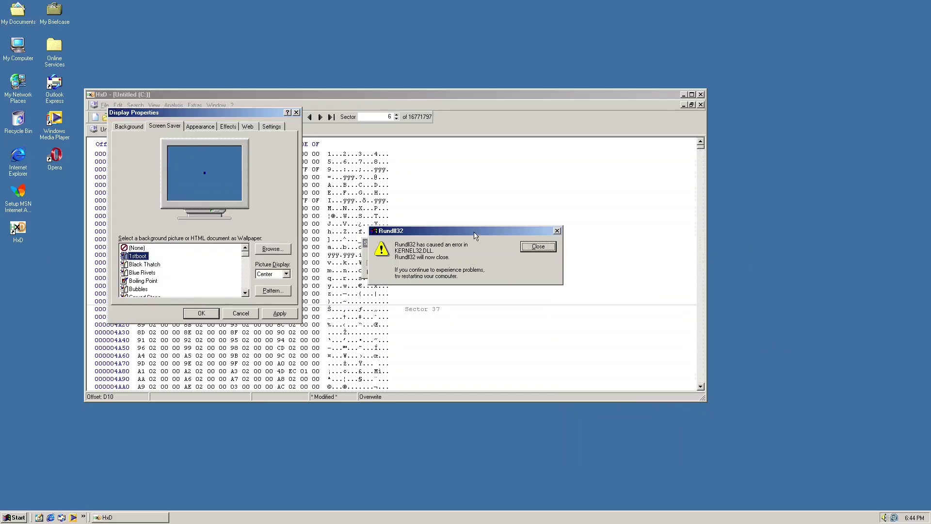
{"action": "left_click", "coordinate": [535, 249]}
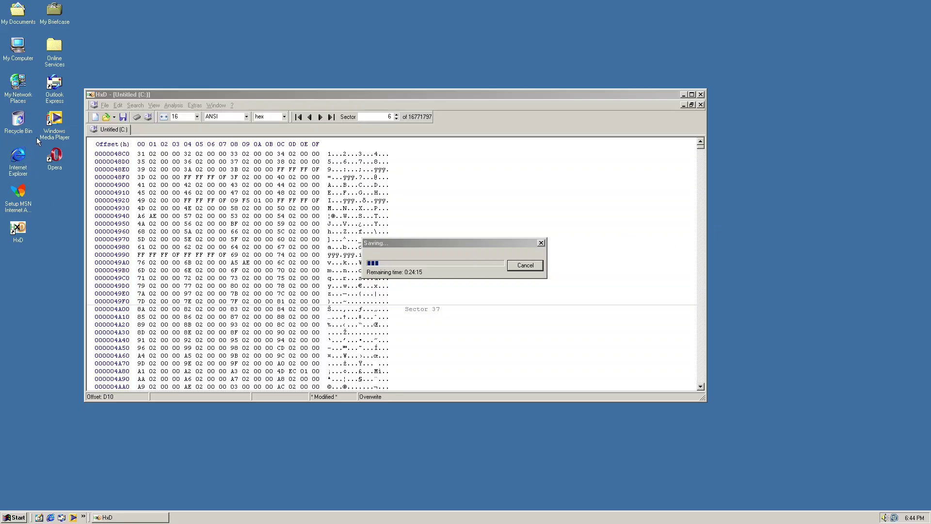
- Open My Computer, try to launch Windows Help from it, and dismiss the corrupt file error
{"action": "double_click", "coordinate": [24, 54]}
{"action": "left_click_drag", "start_coordinate": [75, 9], "coordinate": [162, 55]}
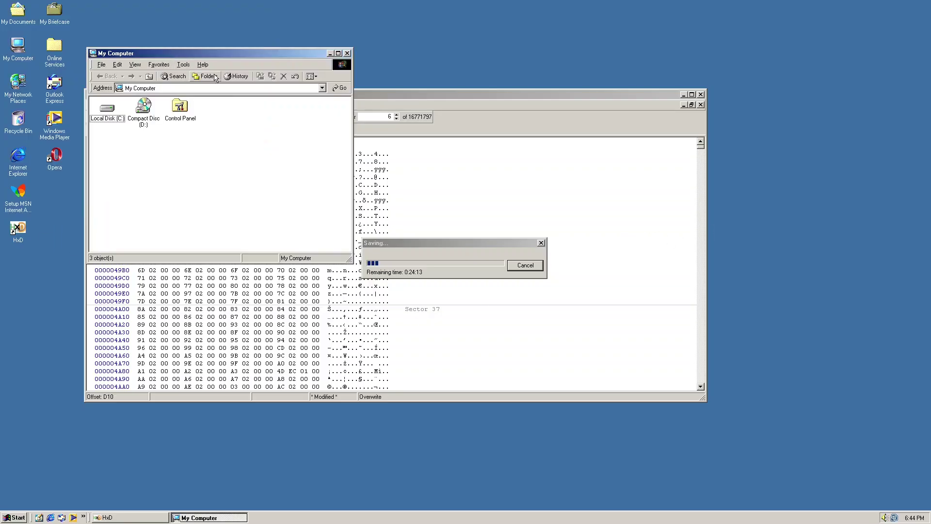
{"action": "left_click", "coordinate": [202, 64]}
{"action": "left_click", "coordinate": [218, 75]}
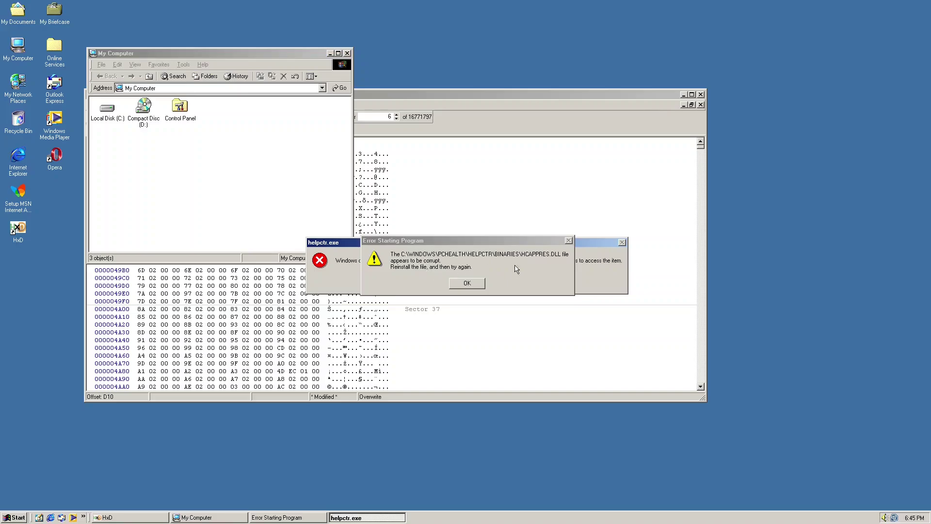
{"action": "left_click", "coordinate": [474, 283]}
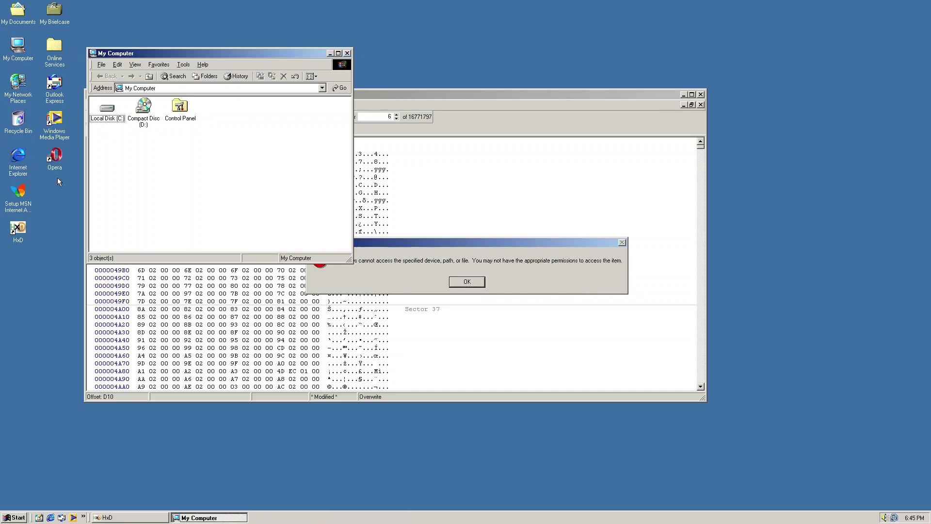
- Move the Saving progress dialog clear of the HxD window and bring My Computer back to the front
{"action": "left_click", "coordinate": [12, 518]}
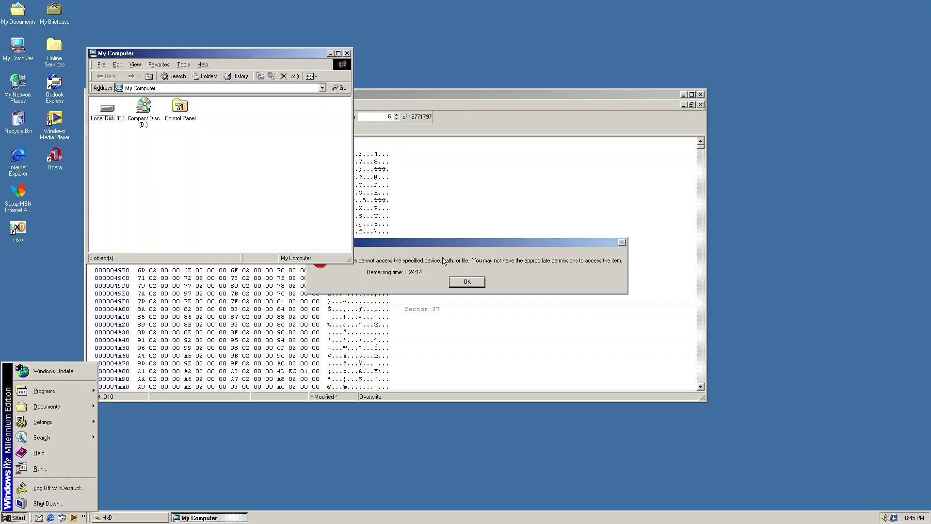
{"action": "left_click_drag", "start_coordinate": [464, 261], "coordinate": [816, 173]}
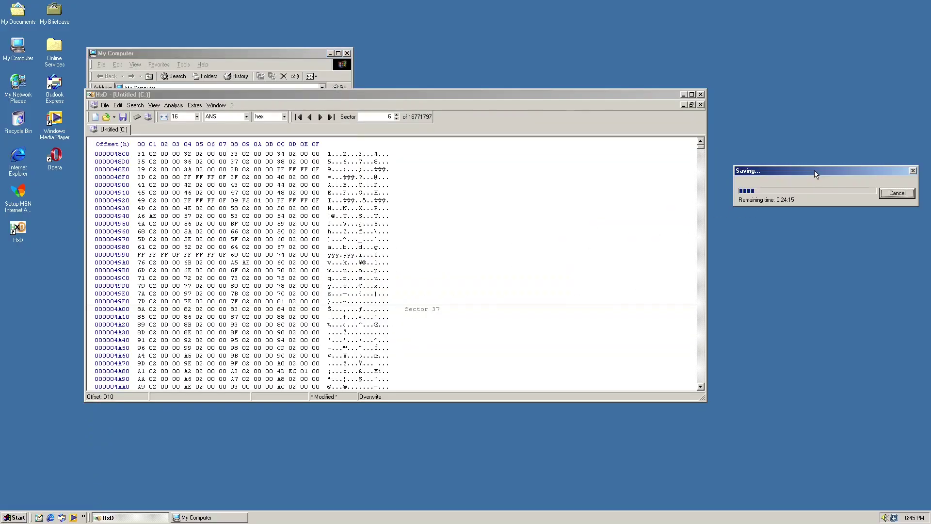
{"action": "left_click", "coordinate": [301, 57]}
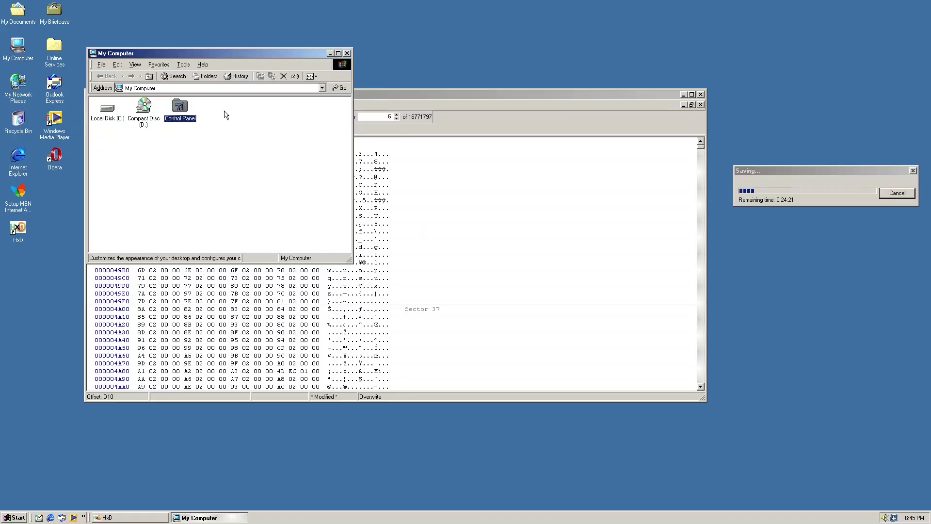
- View the About Windows information from My Computer and close it
{"action": "left_click", "coordinate": [203, 64]}
{"action": "left_click", "coordinate": [209, 92]}
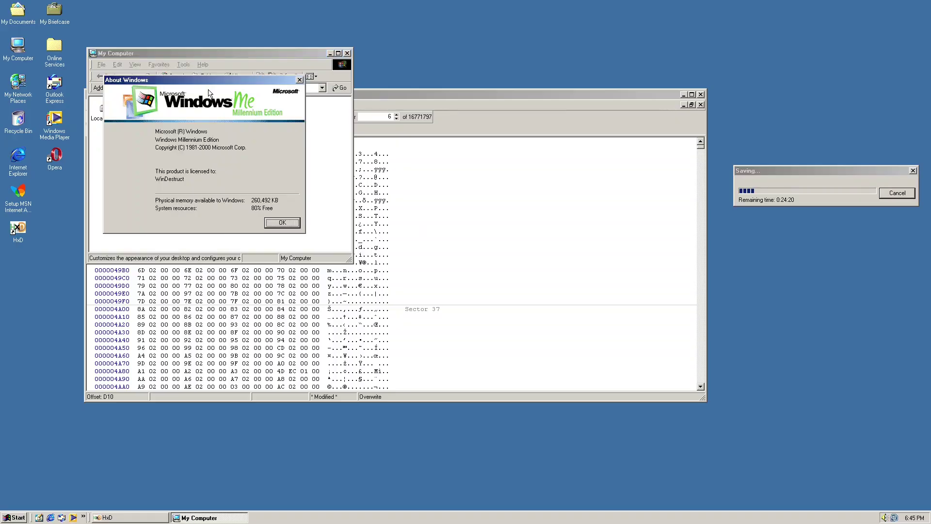
{"action": "left_click", "coordinate": [276, 222]}
- Open the WINDOWS folder on Local Disk (C:), try to run CALC, and dismiss the corrupt file error
{"action": "double_click", "coordinate": [108, 111]}
{"action": "double_click", "coordinate": [179, 107]}
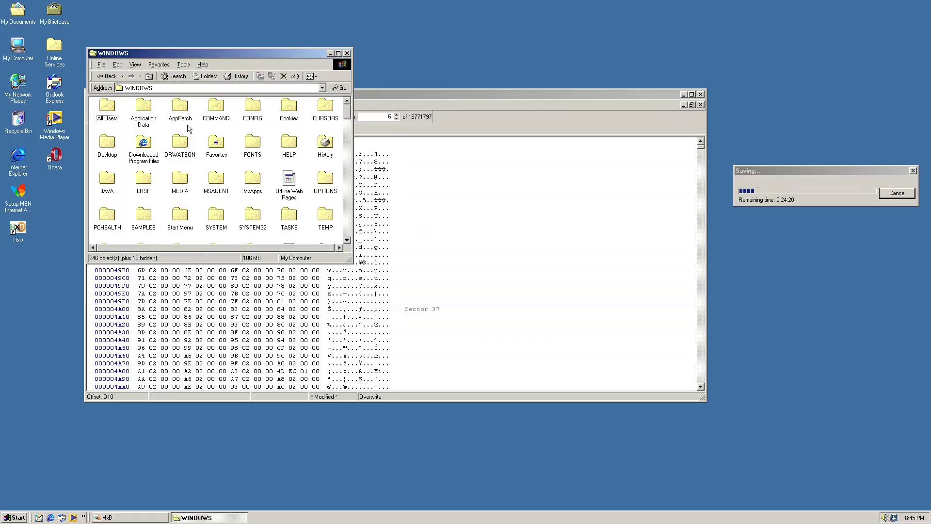
{"action": "scroll", "coordinate": [280, 173], "scroll_direction": "down", "scroll_amount": 3}
{"action": "double_click", "coordinate": [214, 165]}
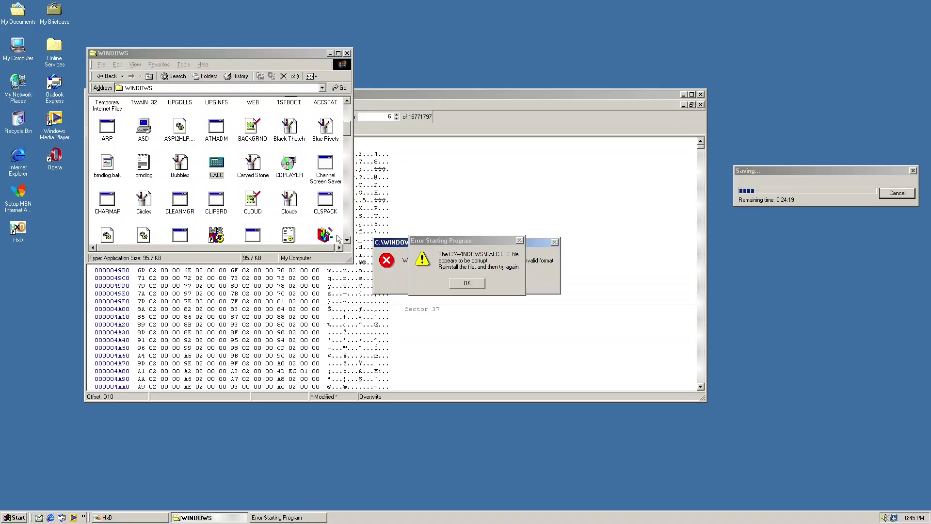
{"action": "left_click", "coordinate": [451, 281]}
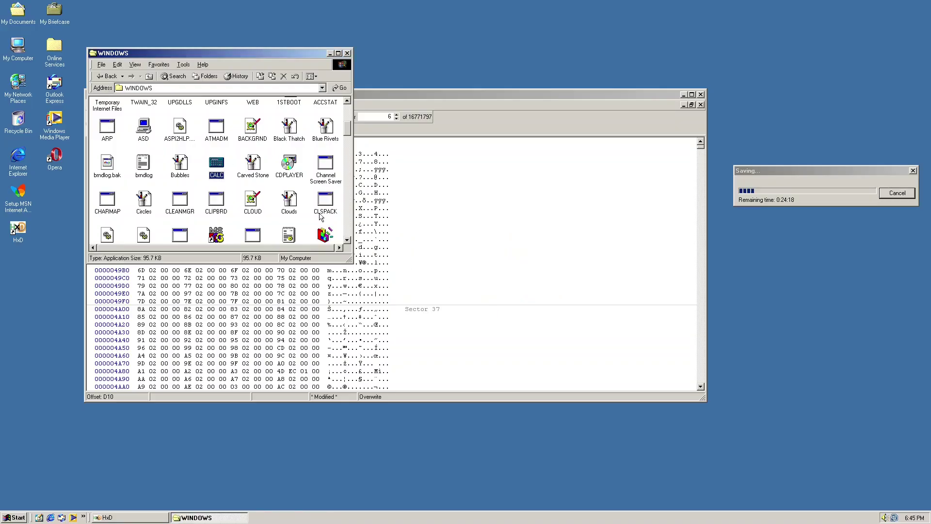
- Open a My Documents window from the WINDOWS folder, and select the Cliff in Clouds image in My Pictures
{"action": "scroll", "coordinate": [320, 213], "scroll_direction": "down", "scroll_amount": 3}
{"action": "double_click", "coordinate": [313, 201]}
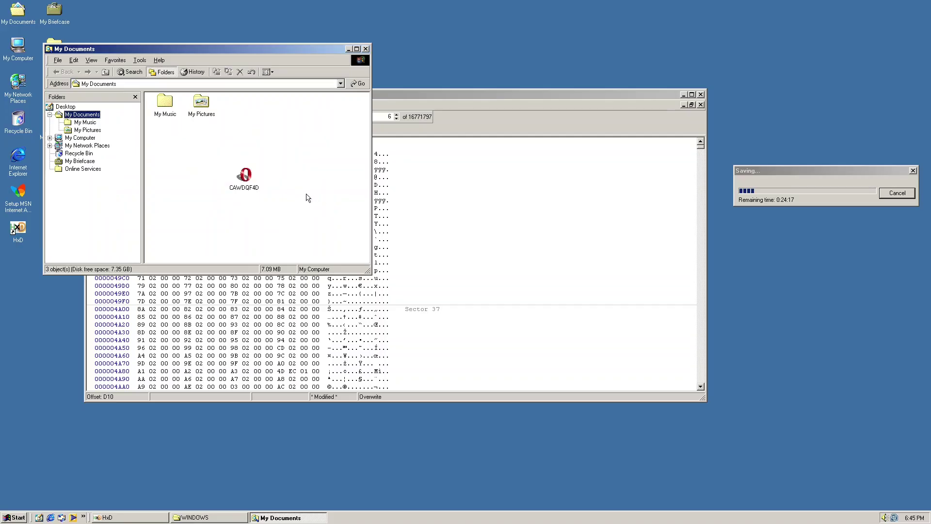
{"action": "double_click", "coordinate": [206, 107]}
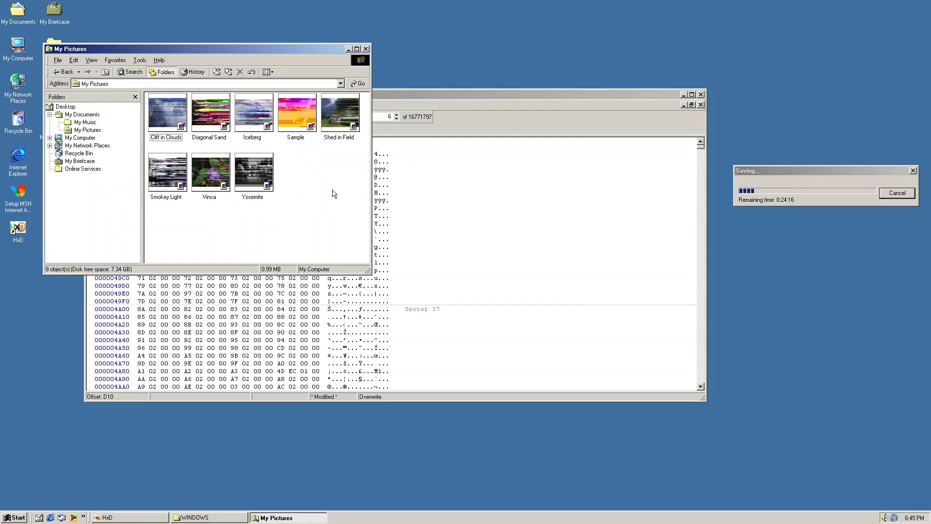
{"action": "left_click", "coordinate": [171, 114]}
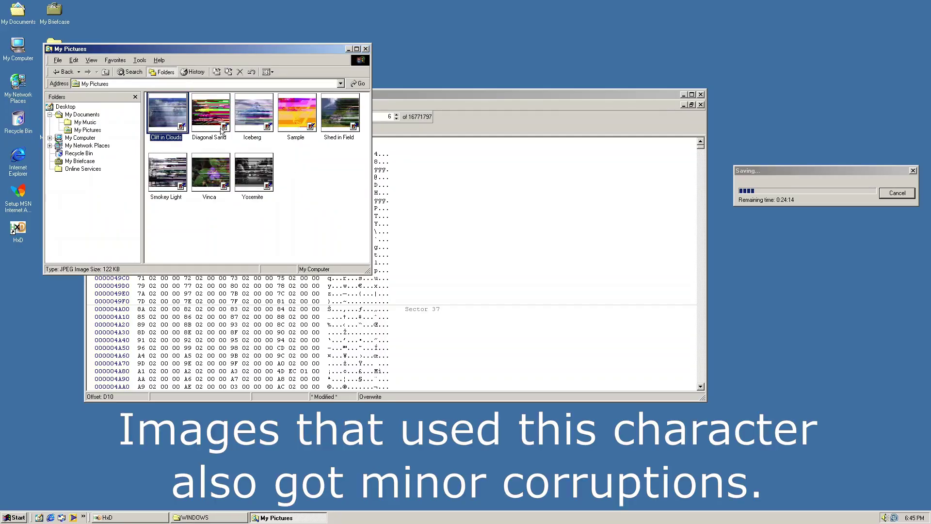
- View the Cliff in Clouds image in Image Preview, zoom in on it, and close the preview
{"action": "double_click", "coordinate": [224, 162]}
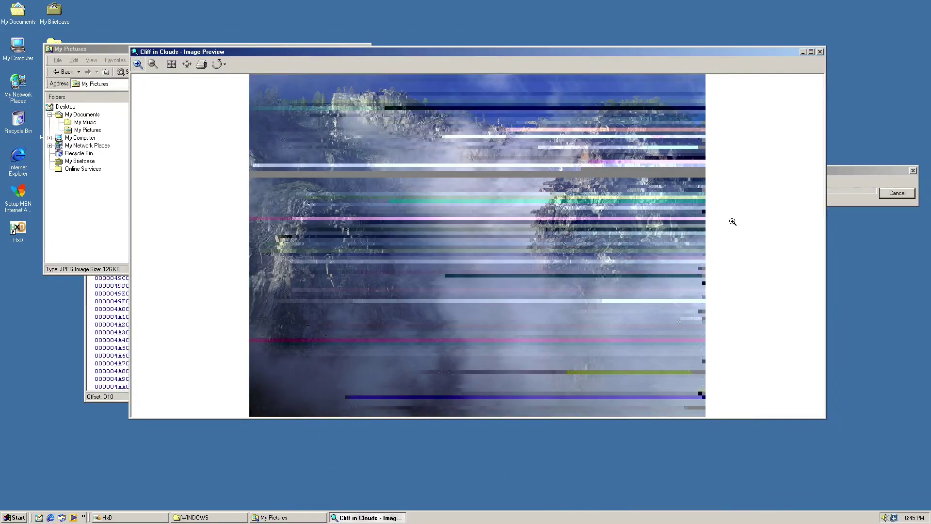
{"action": "left_click", "coordinate": [687, 195]}
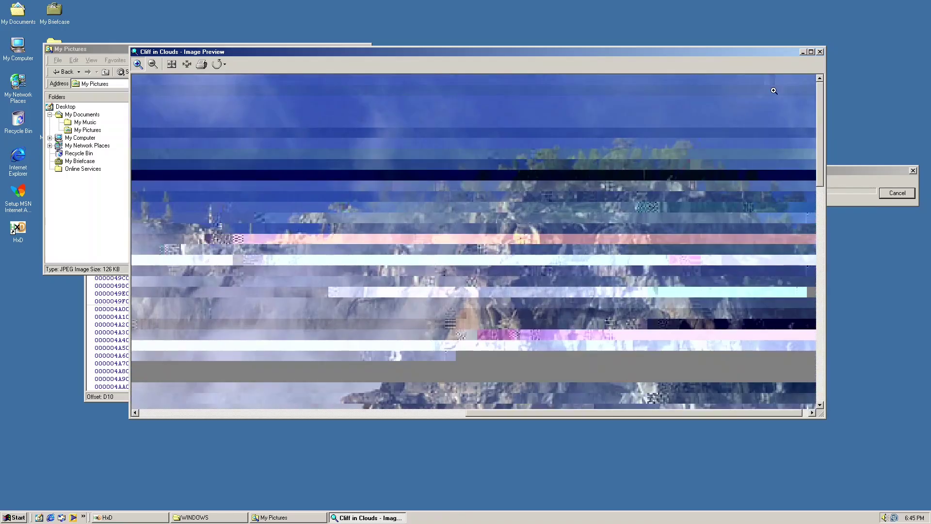
{"action": "left_click", "coordinate": [820, 52]}
- View the Sample image from My Pictures in Image Preview, shift the preview window, and close it
{"action": "left_click", "coordinate": [288, 128]}
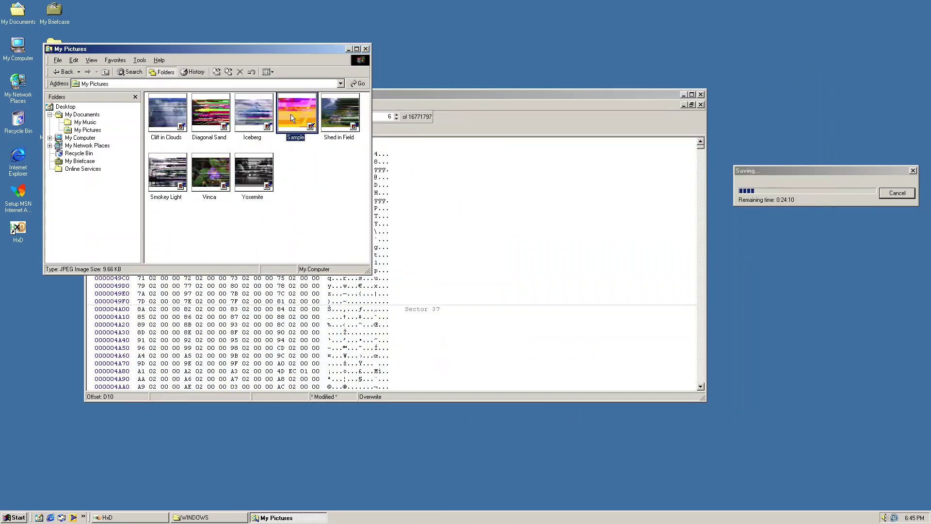
{"action": "key", "text": "Return"}
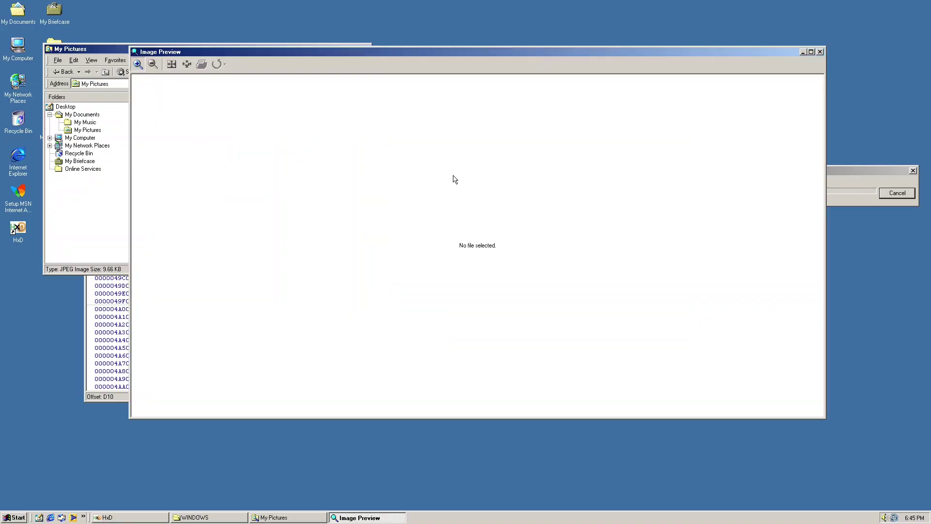
{"action": "left_click_drag", "start_coordinate": [396, 49], "coordinate": [545, 79]}
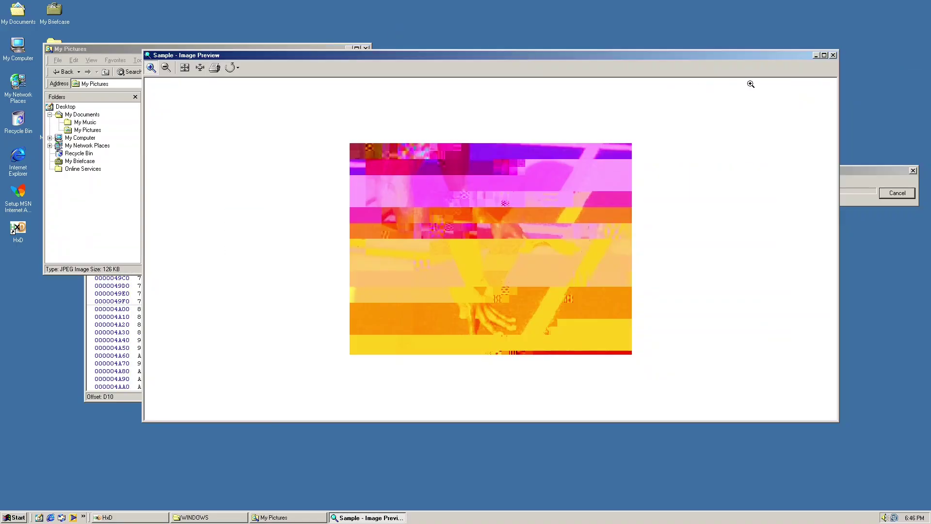
{"action": "left_click", "coordinate": [833, 54]}
- Go to the My Music folder, try to play the first beck media file, and dismiss the error
{"action": "left_click", "coordinate": [63, 72]}
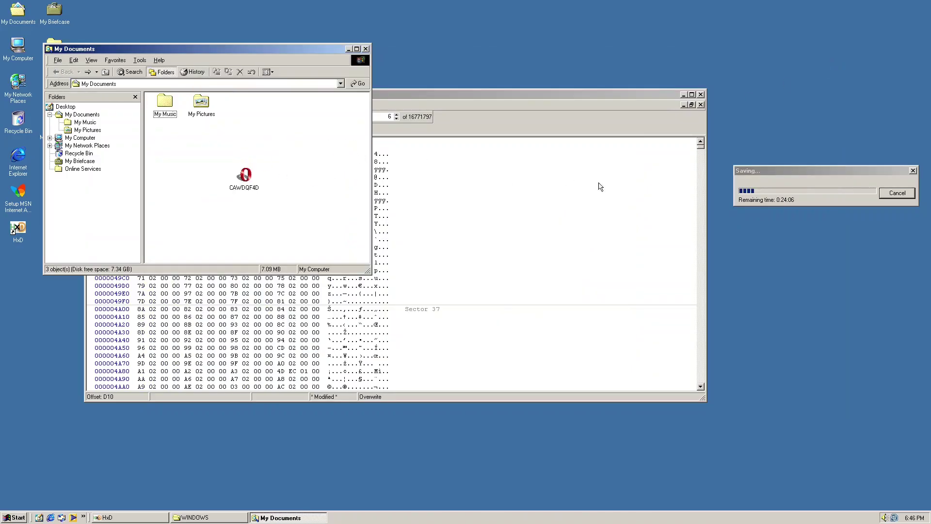
{"action": "double_click", "coordinate": [160, 111]}
{"action": "double_click", "coordinate": [164, 108]}
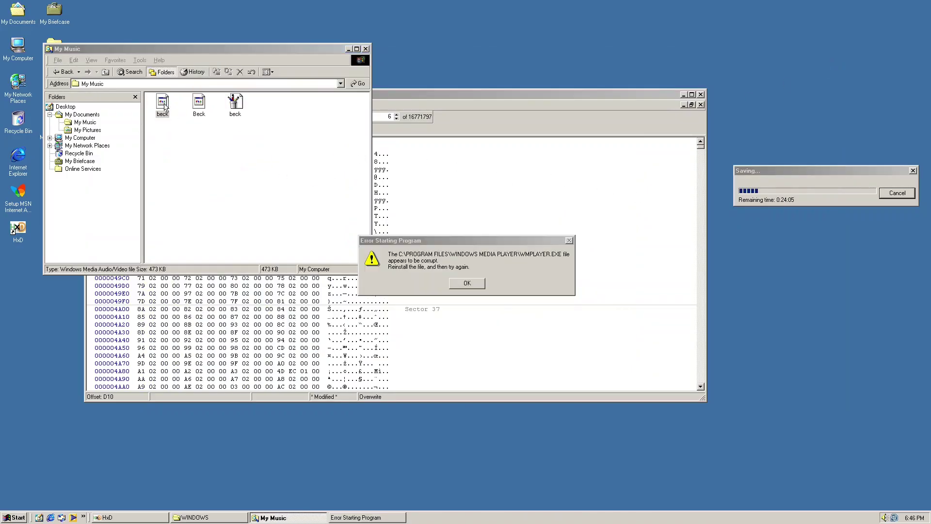
{"action": "left_click", "coordinate": [467, 283]}
{"action": "left_click", "coordinate": [473, 283]}
- View the beck bitmap from My Music in Image Preview and close the preview
{"action": "left_click", "coordinate": [236, 104]}
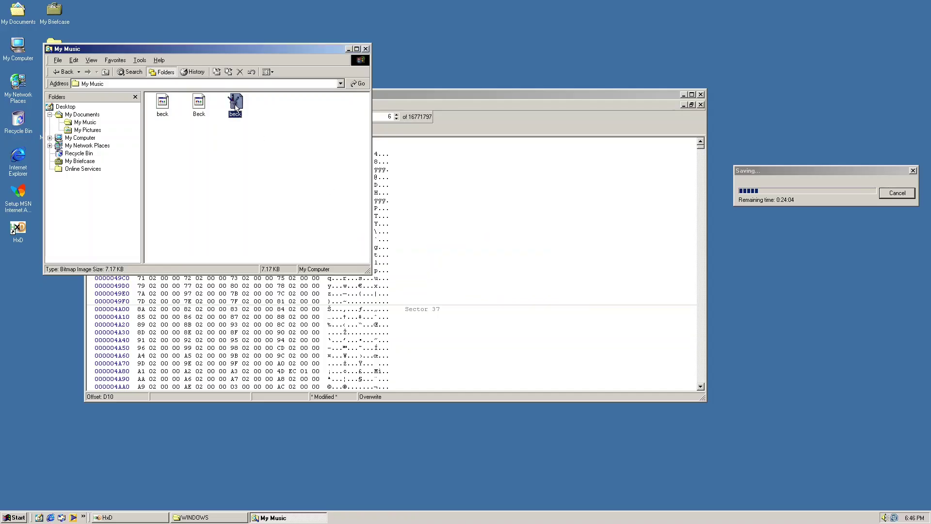
{"action": "key", "text": "Return"}
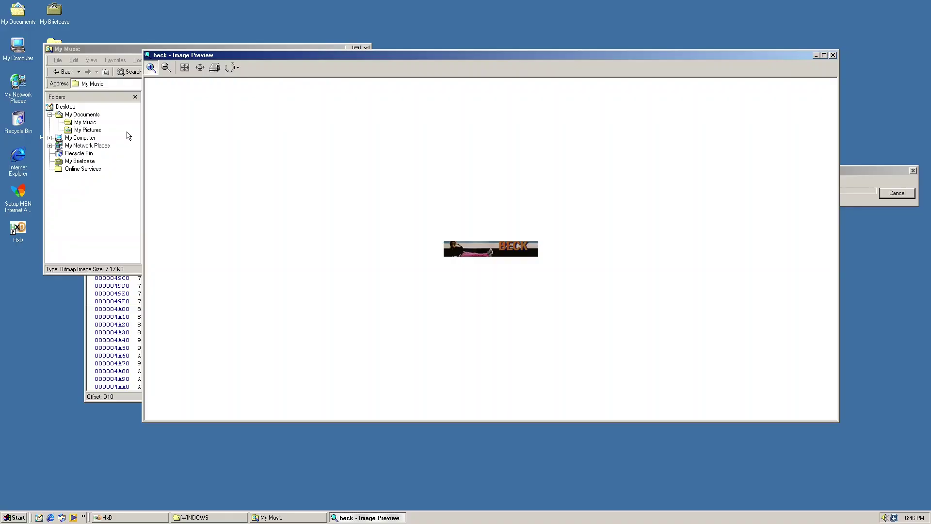
{"action": "left_click", "coordinate": [833, 54]}
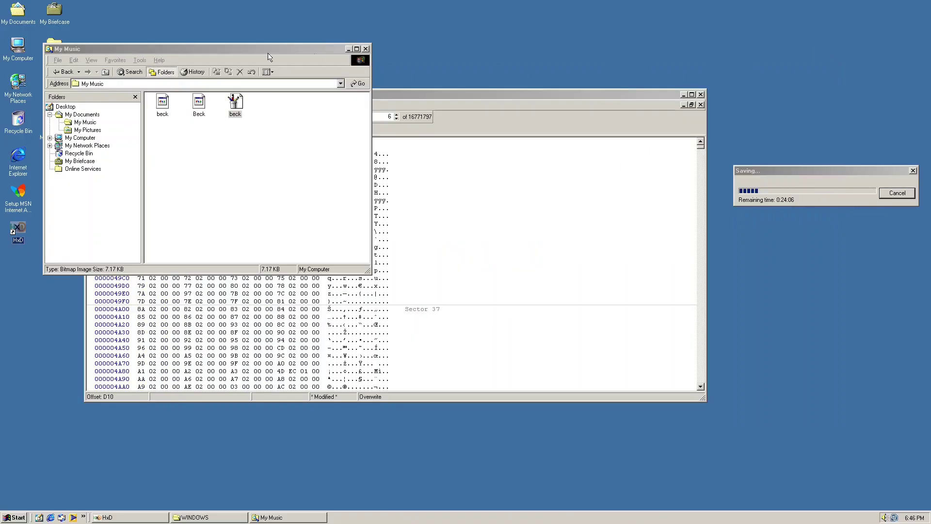
- Return to My Documents, open Folder Options, and examine its General, File Types and View settings
{"action": "left_click", "coordinate": [63, 72]}
{"action": "left_click", "coordinate": [159, 61]}
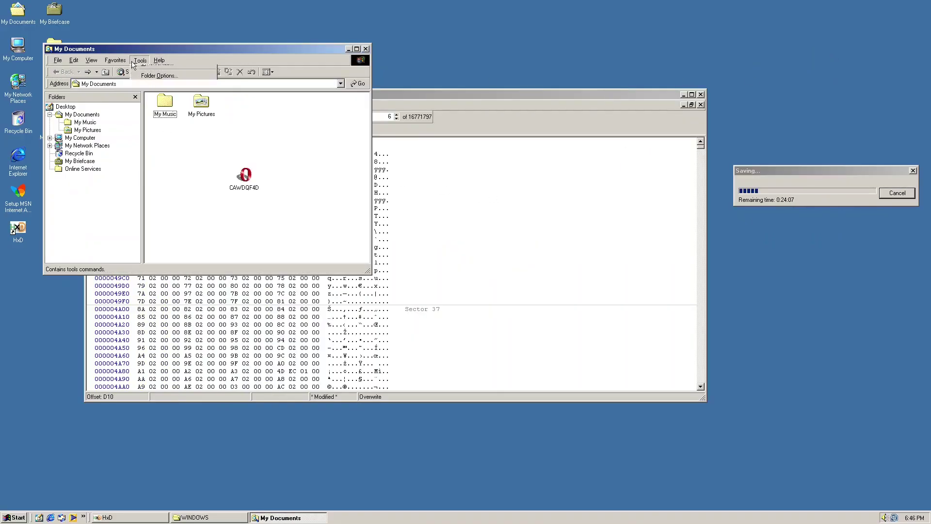
{"action": "left_click", "coordinate": [145, 98]}
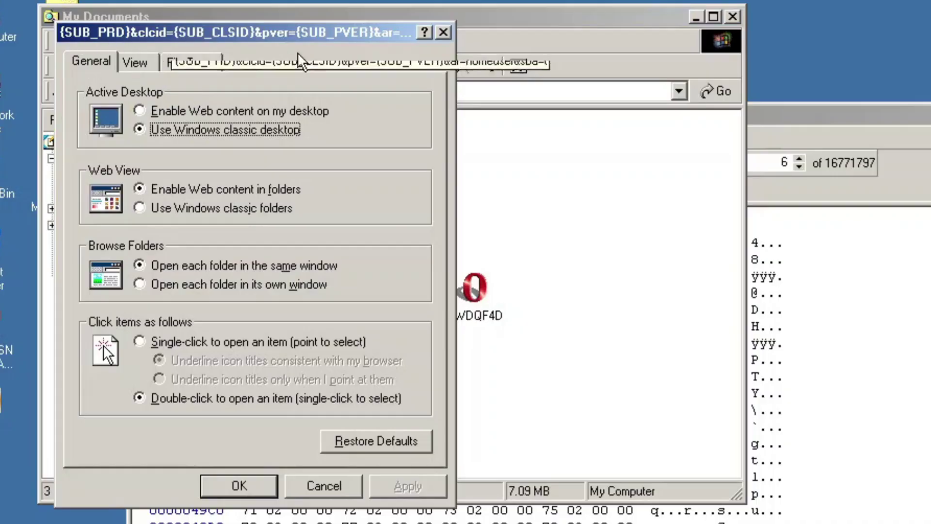
{"action": "left_click", "coordinate": [99, 71]}
{"action": "left_click", "coordinate": [173, 66]}
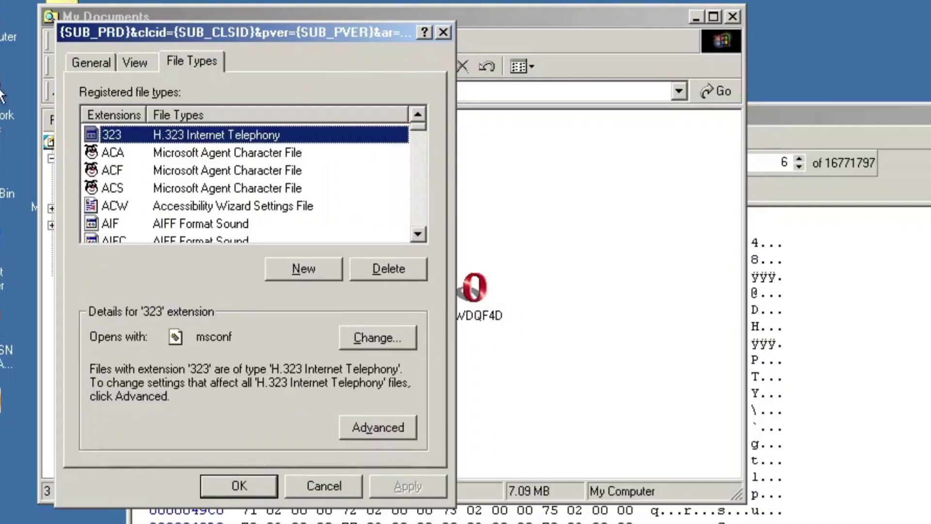
{"action": "scroll", "coordinate": [220, 185], "scroll_direction": "down", "scroll_amount": 6}
{"action": "scroll", "coordinate": [220, 186], "scroll_direction": "up", "scroll_amount": 6}
{"action": "left_click", "coordinate": [141, 64]}
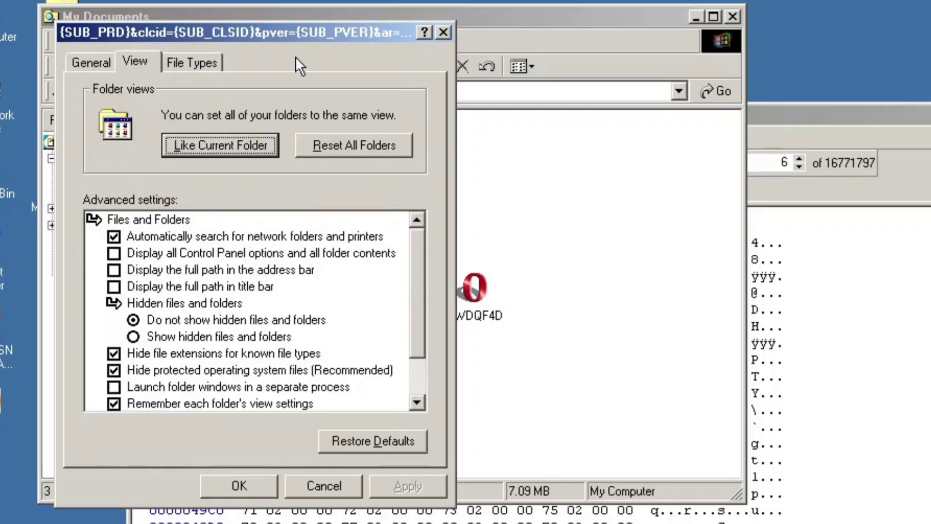
{"action": "left_click", "coordinate": [272, 227]}
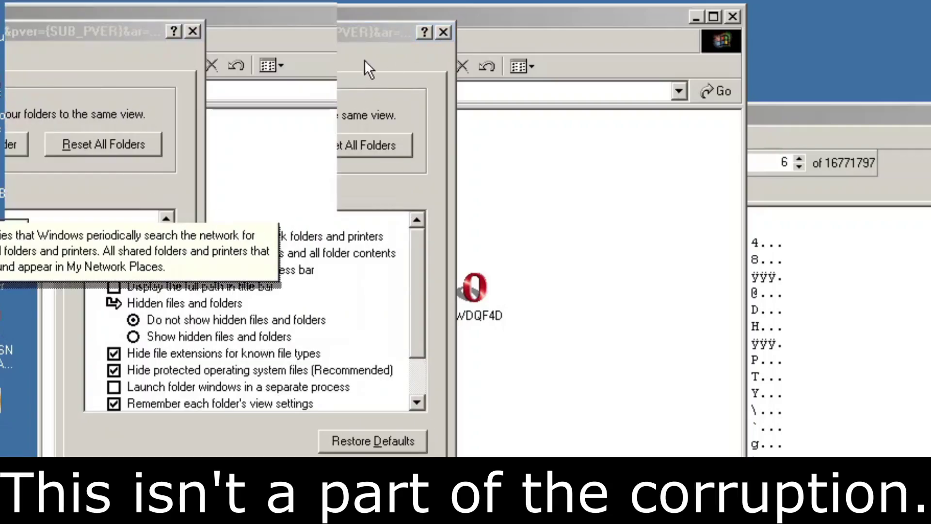
- Try the context help in Folder Options, move the dialog aside, and close it
{"action": "left_click", "coordinate": [425, 32]}
{"action": "left_click", "coordinate": [325, 129]}
{"action": "left_click", "coordinate": [428, 63]}
{"action": "left_click_drag", "start_coordinate": [407, 32], "coordinate": [548, 84]}
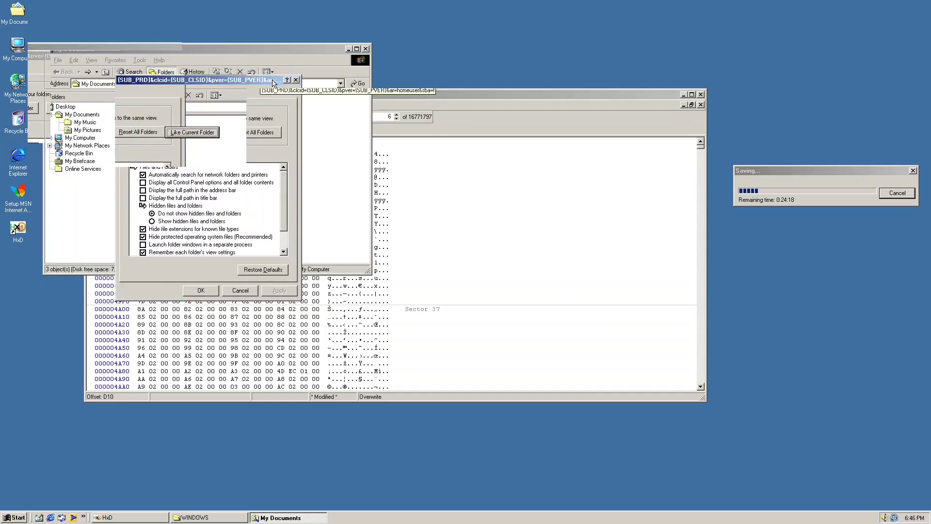
{"action": "left_click", "coordinate": [582, 85]}
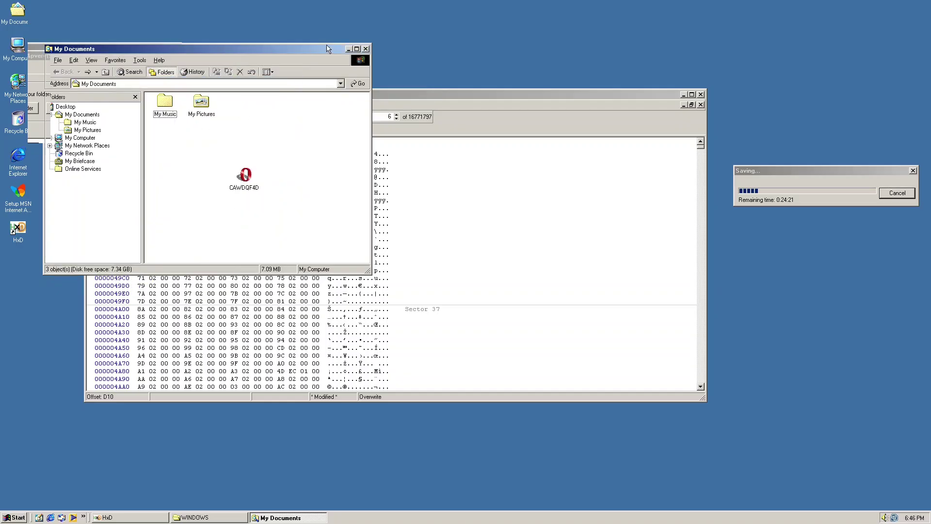
- Move the My Documents window away from the WINDOWS folder window and refresh the desktop
{"action": "left_click_drag", "start_coordinate": [328, 48], "coordinate": [415, 63]}
{"action": "right_click", "coordinate": [477, 28]}
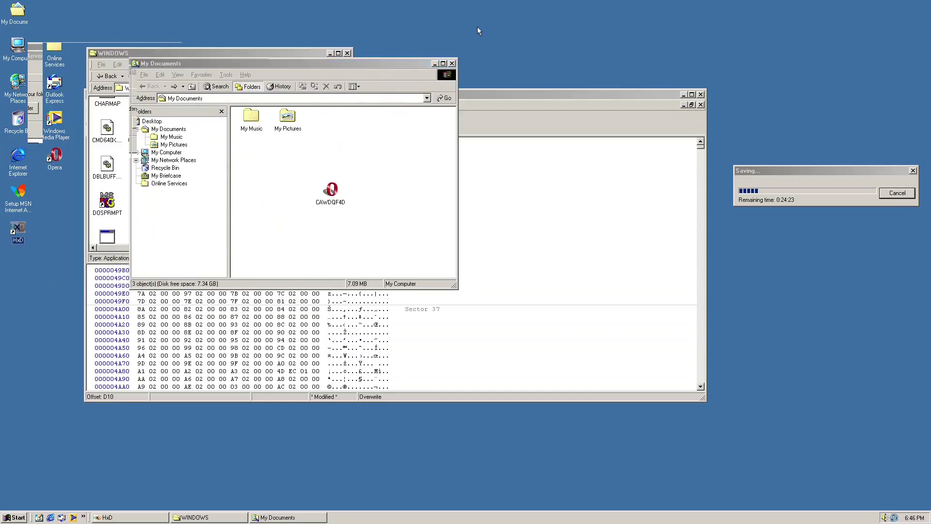
{"action": "left_click", "coordinate": [494, 63]}
- Look through the My Documents commands, try to open a favorite web link, and dismiss the download error
{"action": "left_click", "coordinate": [189, 78]}
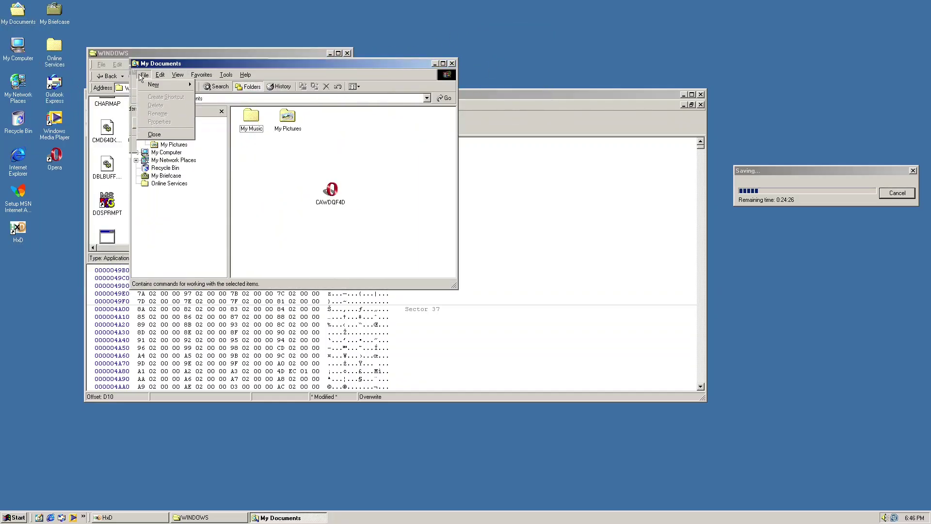
{"action": "mouse_move", "coordinate": [208, 75]}
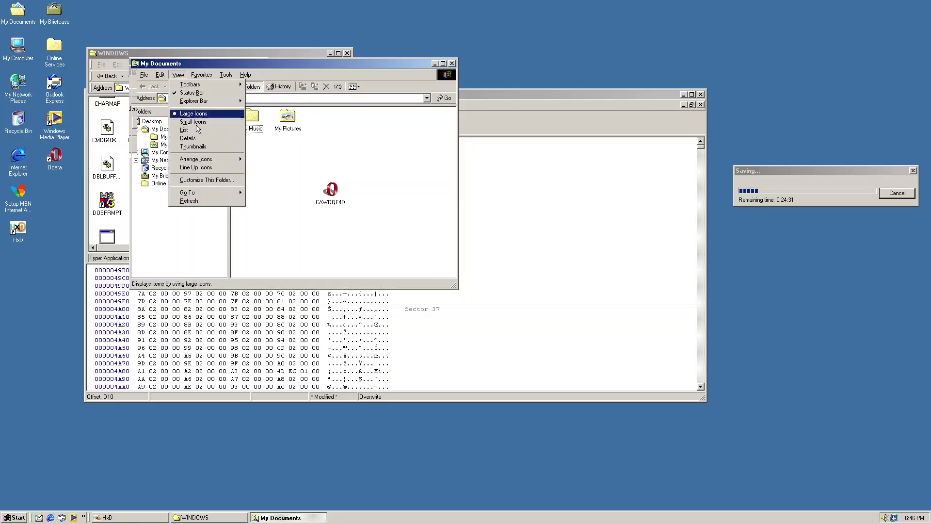
{"action": "left_click", "coordinate": [178, 74]}
{"action": "left_click", "coordinate": [202, 75]}
{"action": "left_click", "coordinate": [213, 128]}
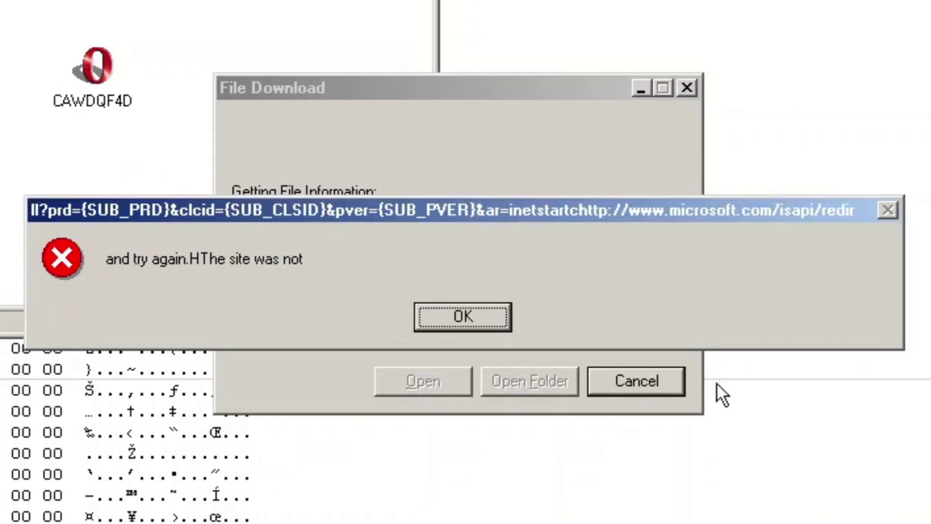
{"action": "left_click", "coordinate": [452, 313]}
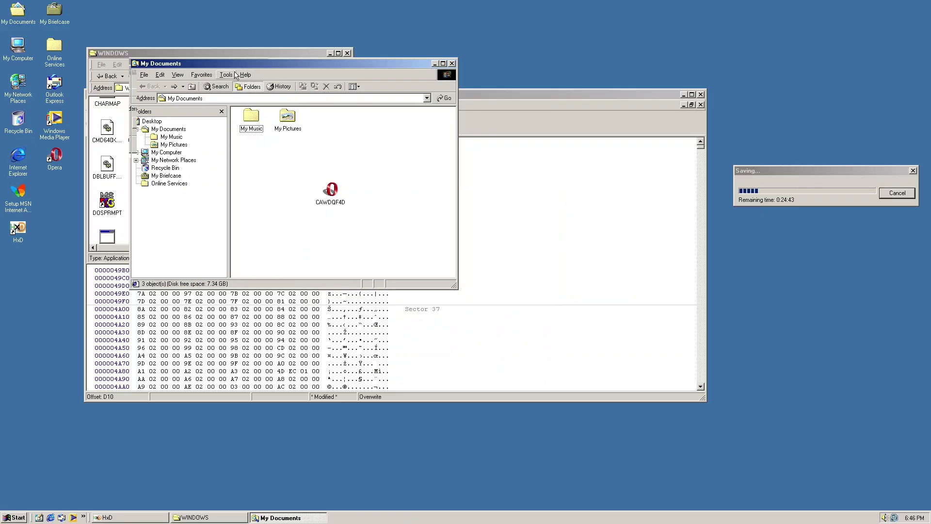
- Try to open another favorite web link from My Documents and dismiss the error dialog
{"action": "left_click", "coordinate": [235, 75]}
{"action": "mouse_move", "coordinate": [210, 77]}
{"action": "left_click", "coordinate": [211, 139]}
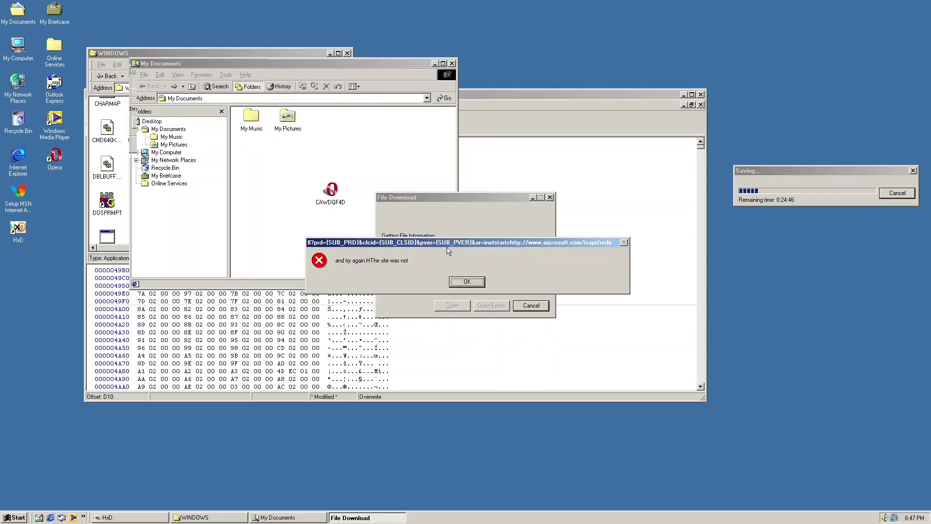
{"action": "left_click_drag", "start_coordinate": [621, 128], "coordinate": [622, 108]}
{"action": "left_click", "coordinate": [619, 150]}
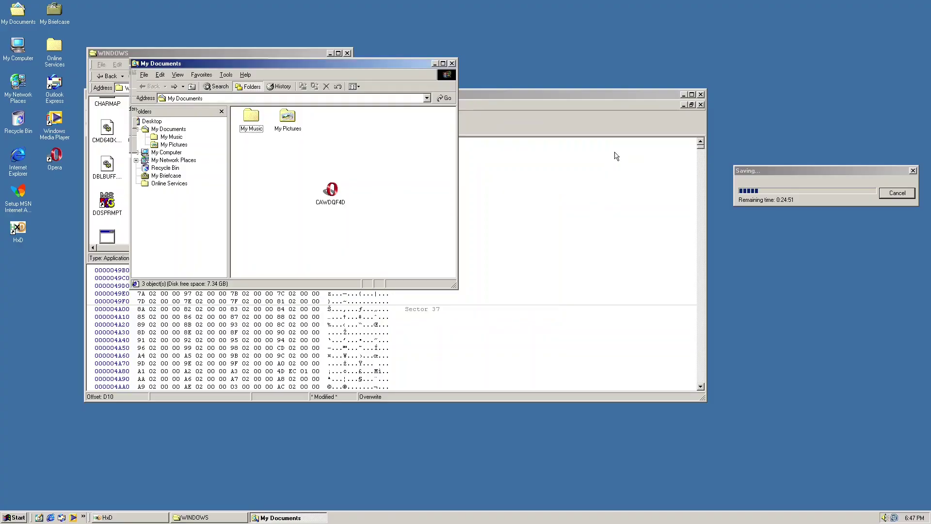
- Close My Documents, run the command shortcut in the WINDOWS folder, and close the MS-DOS Prompt window
{"action": "left_click", "coordinate": [452, 64]}
{"action": "left_click", "coordinate": [320, 131]}
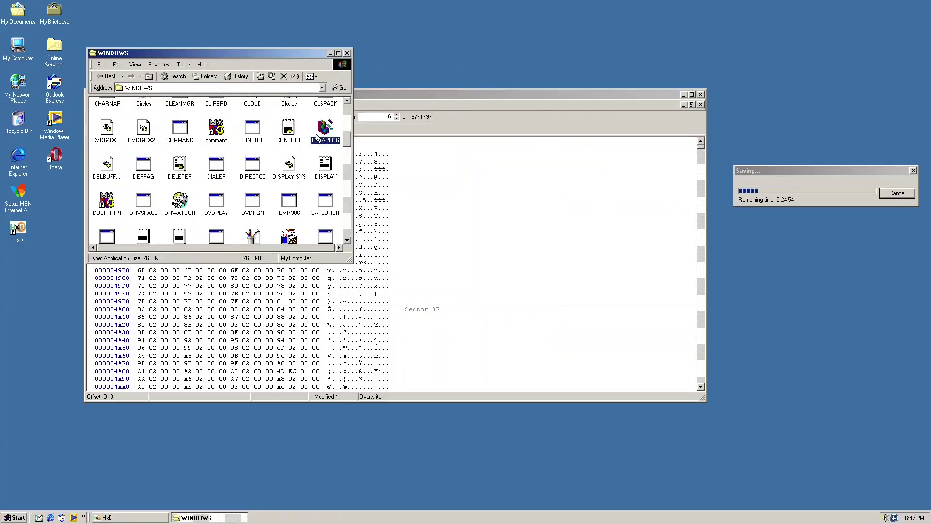
{"action": "scroll", "coordinate": [230, 152], "scroll_direction": "down", "scroll_amount": 2}
{"action": "scroll", "coordinate": [271, 178], "scroll_direction": "up", "scroll_amount": 2}
{"action": "double_click", "coordinate": [220, 130]}
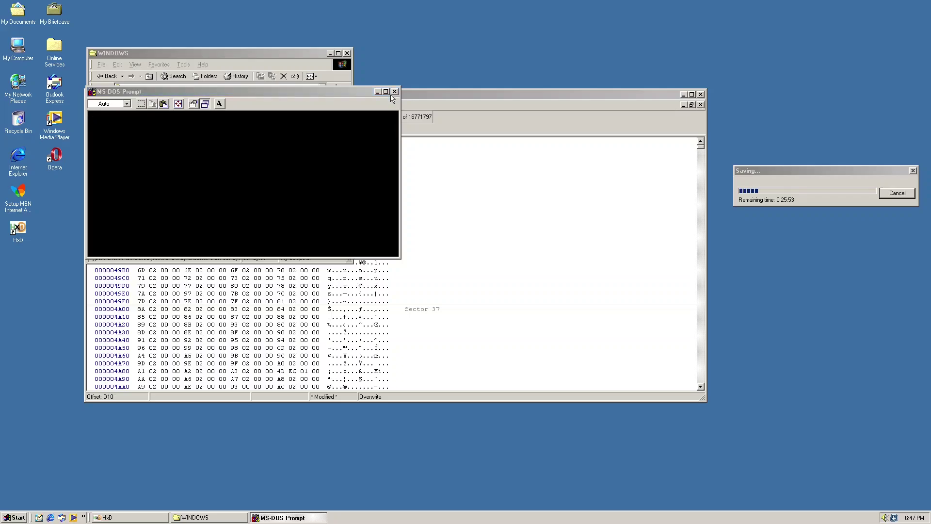
{"action": "left_click", "coordinate": [684, 59]}
{"action": "left_click", "coordinate": [779, 484]}
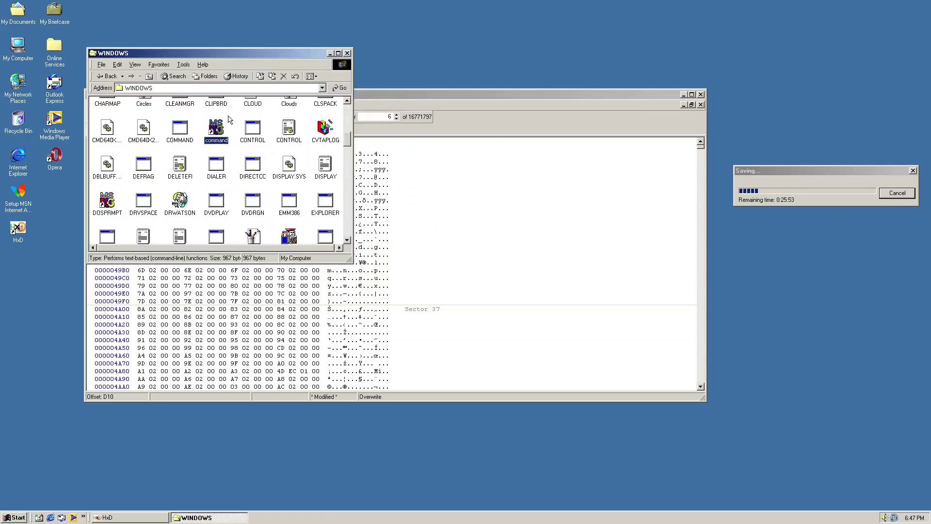
- Open the HTMLHELP HTML document from the WINDOWS folder and make Internet Explorer the default browser
{"action": "scroll", "coordinate": [251, 185], "scroll_direction": "down", "scroll_amount": 2}
{"action": "double_click", "coordinate": [180, 186]}
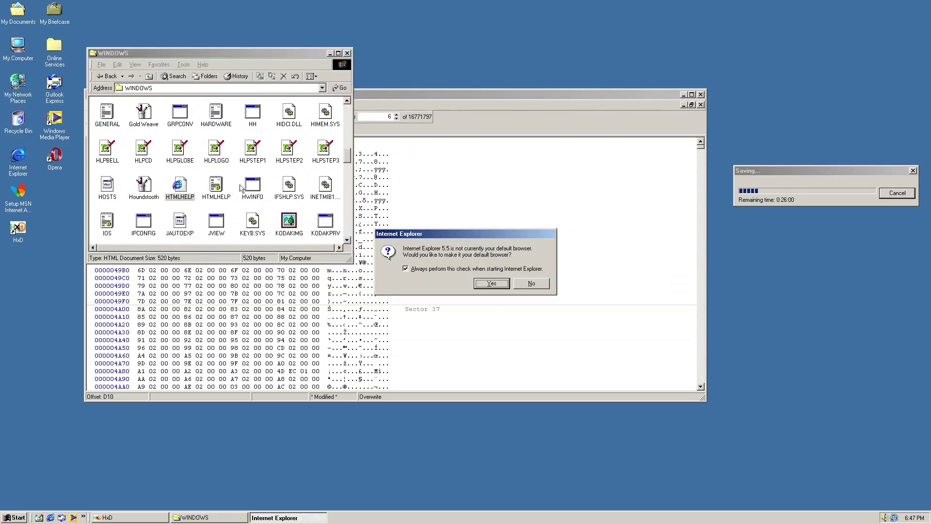
{"action": "left_click", "coordinate": [491, 283]}
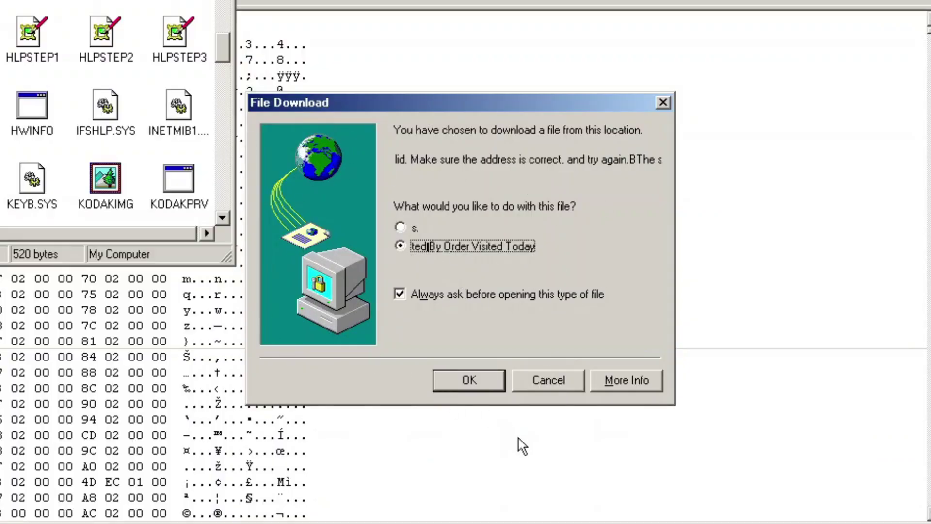
- Choose the "ted By Order Visited Today" download option for HTMLHELP, try saving it to the Desktop, and close the Save As dialog
{"action": "left_click", "coordinate": [415, 226]}
{"action": "left_click", "coordinate": [435, 248]}
{"action": "left_click", "coordinate": [473, 380]}
{"action": "left_click", "coordinate": [762, 431]}
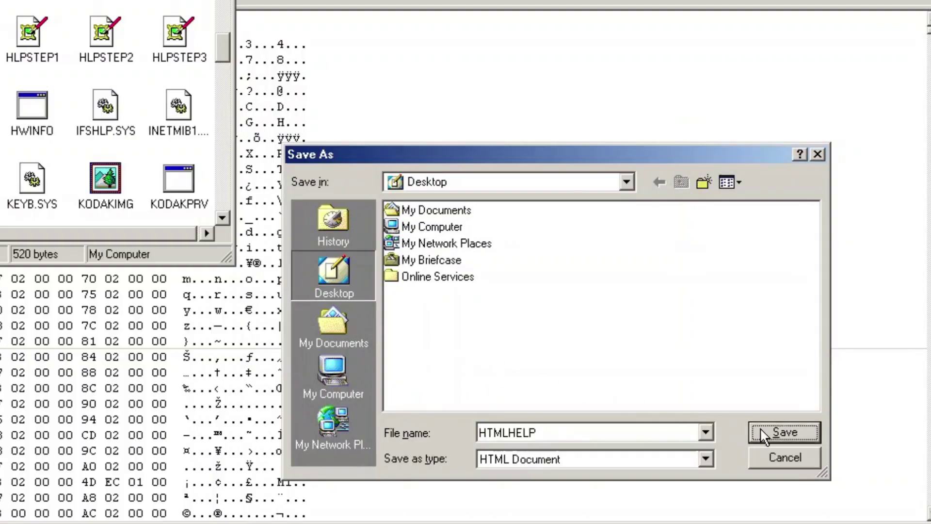
{"action": "left_click", "coordinate": [468, 303]}
{"action": "left_click", "coordinate": [818, 154]}
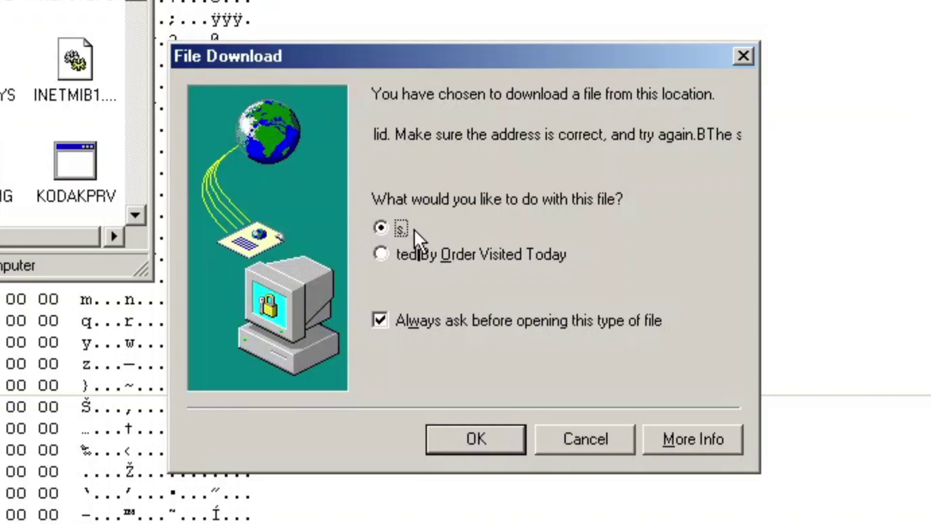
- Try the HTMLHELP download with the "s." option and return to the WINDOWS folder
{"action": "left_click", "coordinate": [473, 320]}
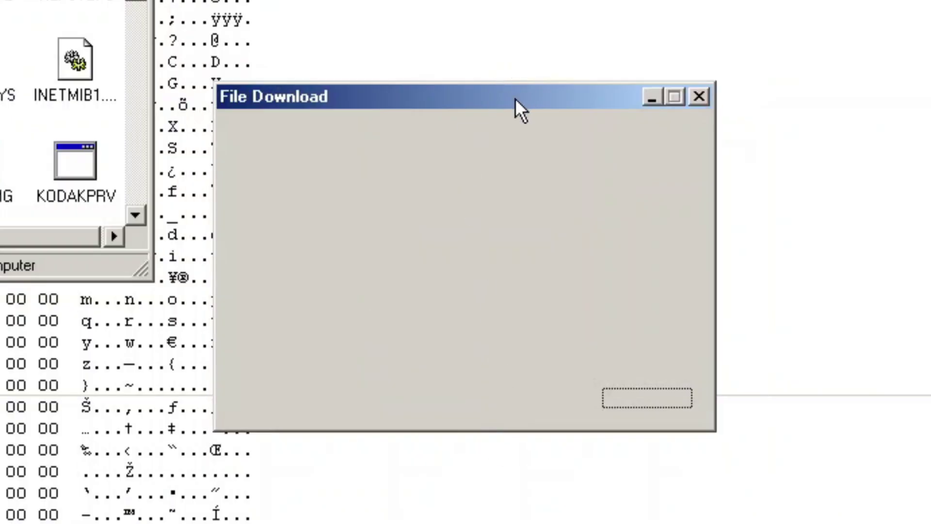
{"action": "left_click", "coordinate": [83, 171]}
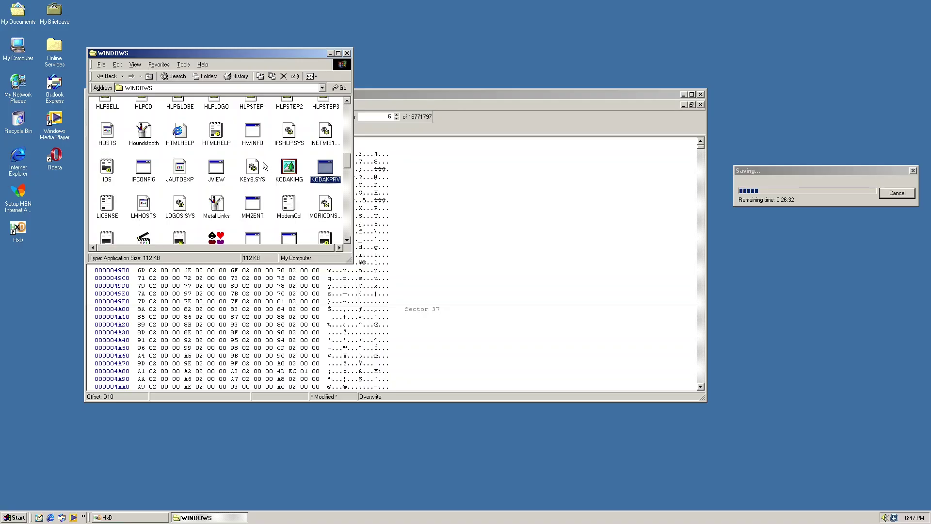
- Run NOTEPAD from the WINDOWS folder and open its font settings
{"action": "scroll", "coordinate": [251, 203], "scroll_direction": "down", "scroll_amount": 3}
{"action": "scroll", "coordinate": [251, 203], "scroll_direction": "down", "scroll_amount": 3}
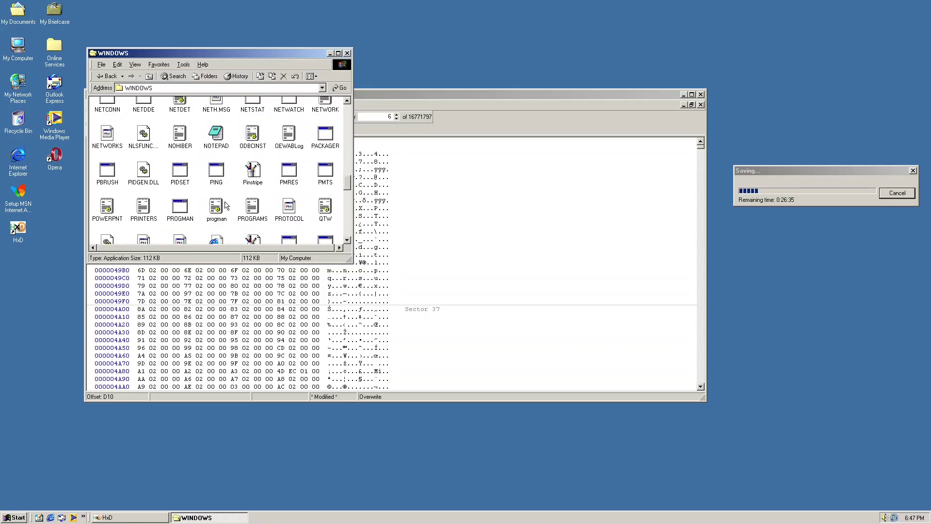
{"action": "double_click", "coordinate": [210, 145]}
{"action": "left_click", "coordinate": [78, 27]}
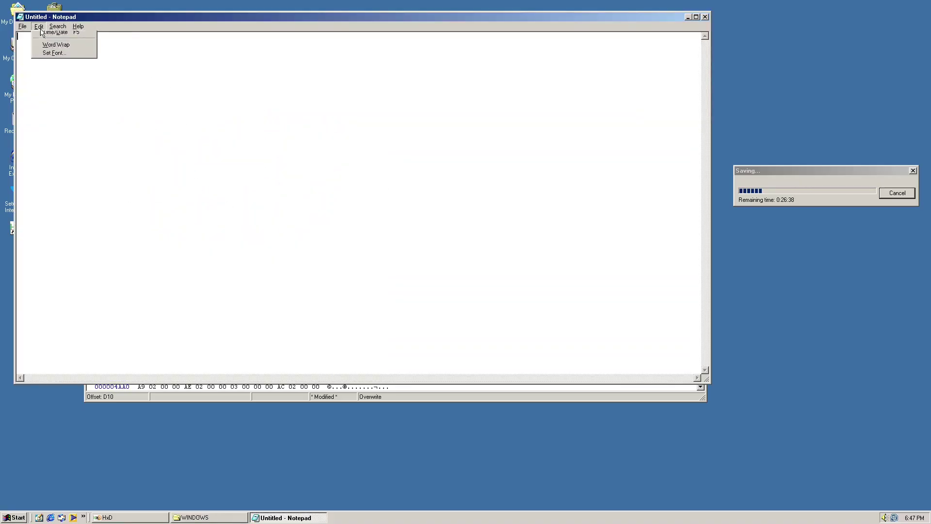
{"action": "left_click", "coordinate": [50, 113]}
{"action": "scroll", "coordinate": [68, 127], "scroll_direction": "up", "scroll_amount": 10}
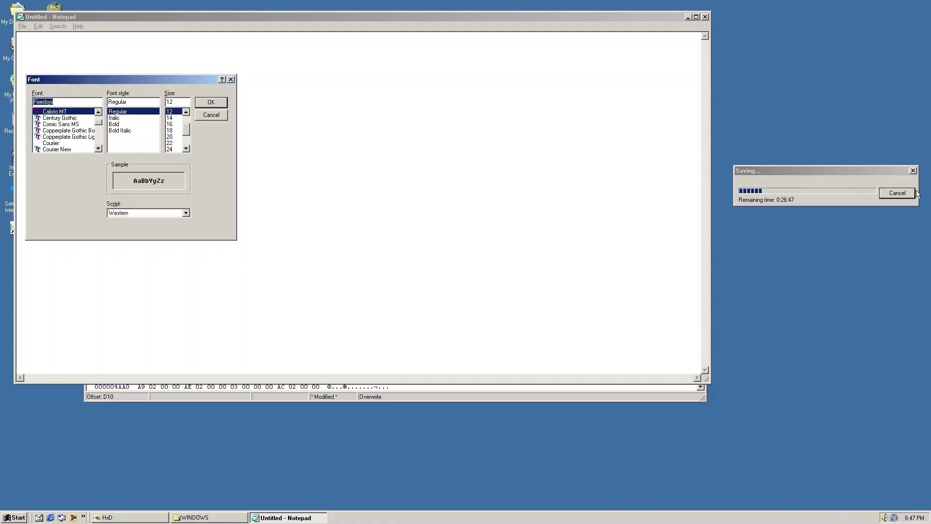
- Force the hung Notepad task to end and browse further through the WINDOWS folder
{"action": "key", "text": "ctrl+alt+Delete"}
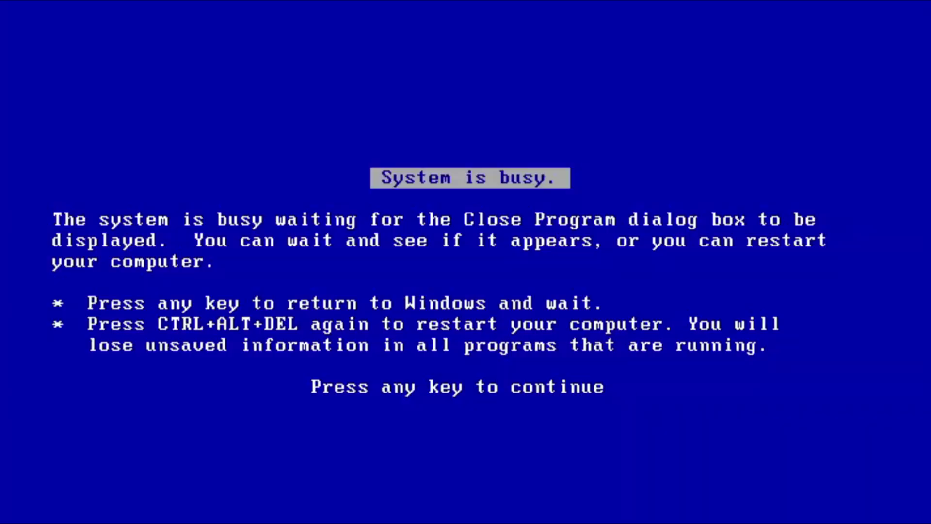
{"action": "key", "text": "Return"}
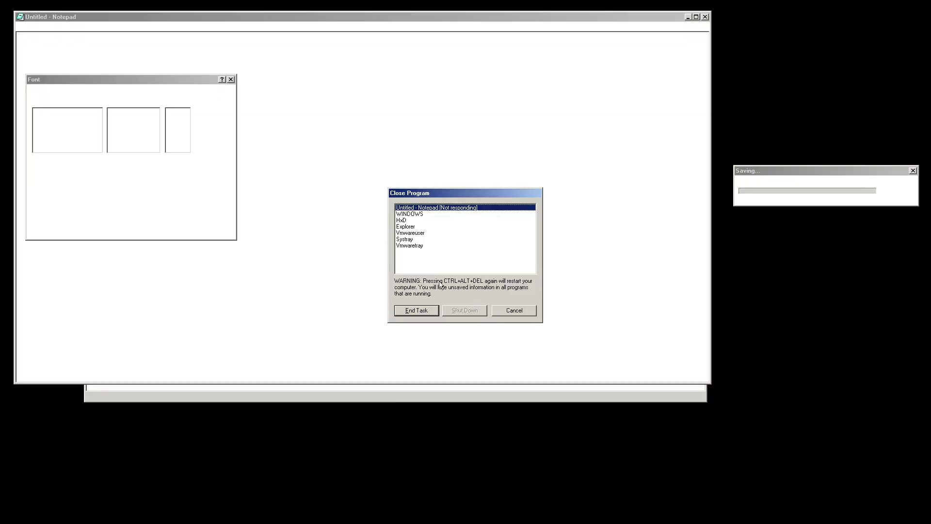
{"action": "left_click", "coordinate": [416, 314]}
{"action": "left_click", "coordinate": [114, 123]}
{"action": "left_click", "coordinate": [267, 136]}
{"action": "scroll", "coordinate": [266, 138], "scroll_direction": "down", "scroll_amount": 3}
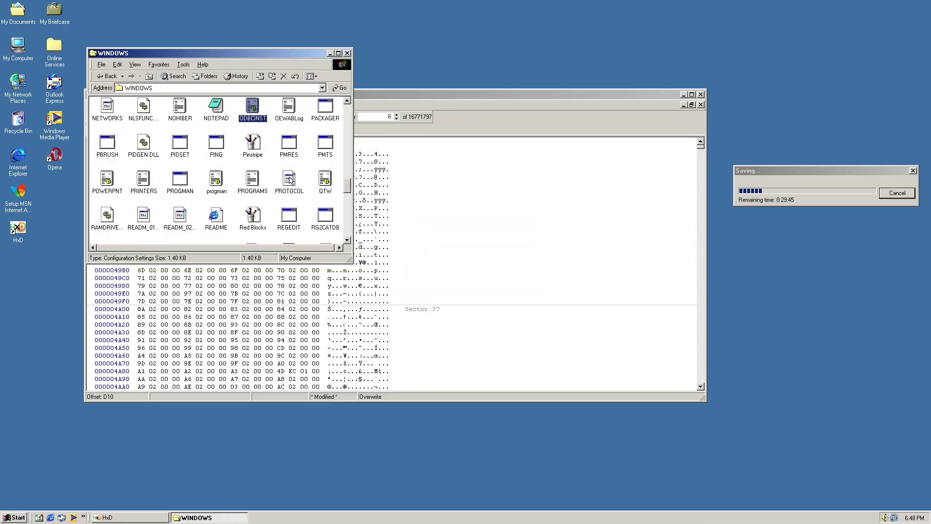
{"action": "scroll", "coordinate": [223, 161], "scroll_direction": "down", "scroll_amount": 5}
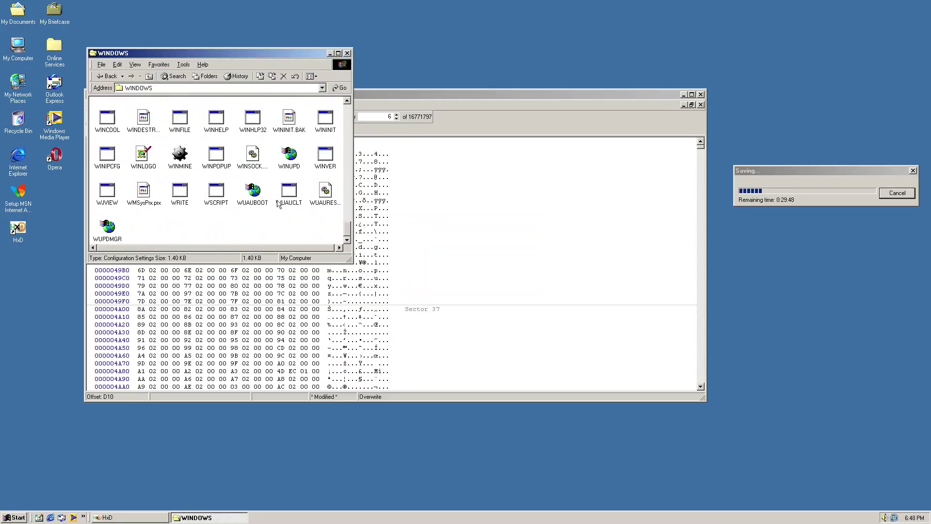
- Cancel the running save to C: and close HxD, agreeing to write the modified data without a backup
{"action": "left_click", "coordinate": [896, 194]}
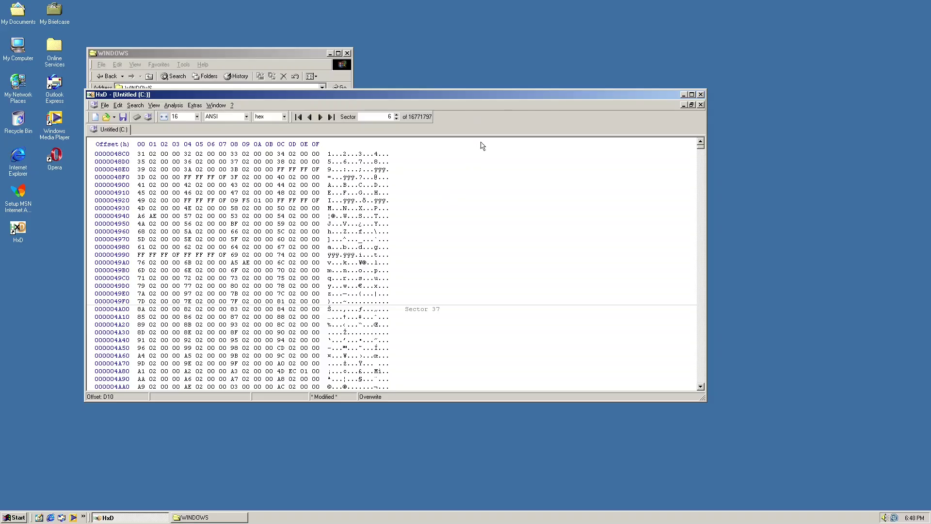
{"action": "left_click", "coordinate": [701, 95]}
{"action": "left_click", "coordinate": [441, 282]}
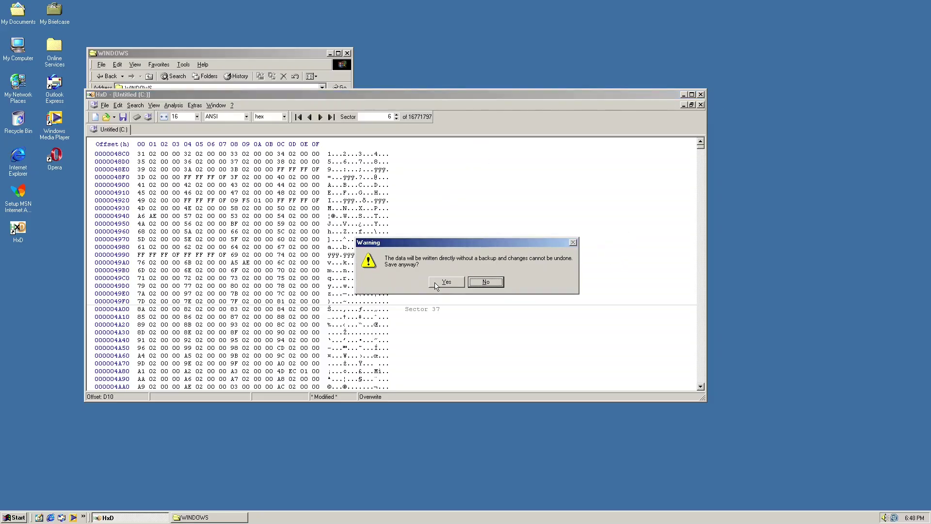
{"action": "left_click", "coordinate": [441, 283]}
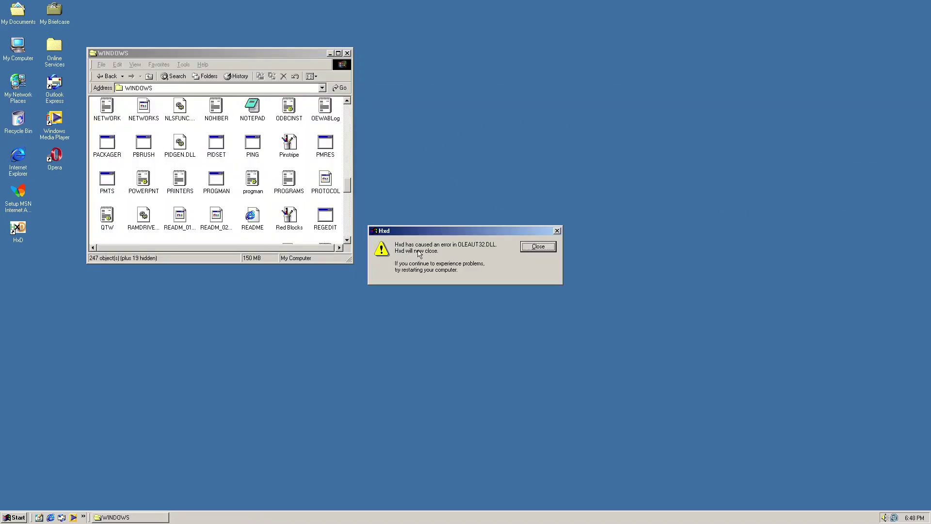
{"action": "left_click", "coordinate": [538, 247]}
- Try creating a new shortcut on the desktop, cancel the wizard, and select README in the WINDOWS folder
{"action": "right_click", "coordinate": [498, 189]}
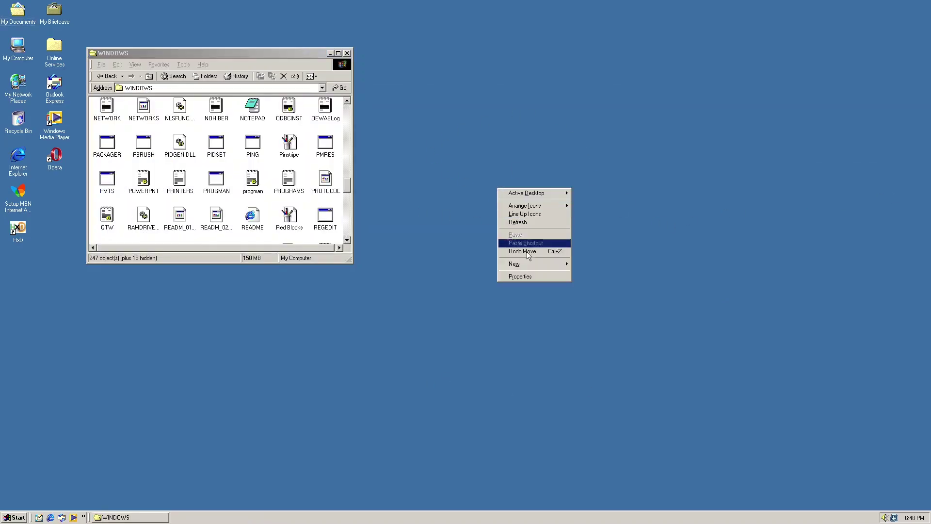
{"action": "left_click", "coordinate": [585, 273]}
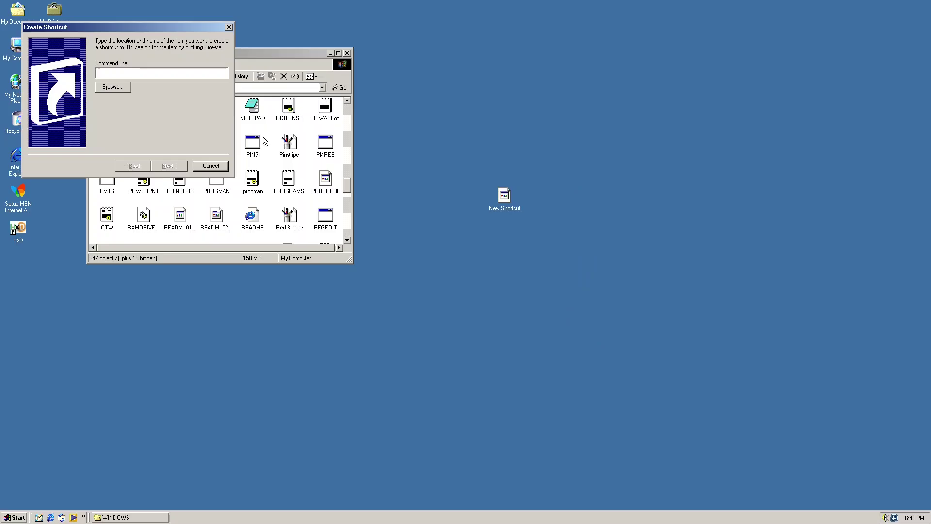
{"action": "left_click", "coordinate": [211, 165]}
{"action": "left_click", "coordinate": [252, 215]}
{"action": "scroll", "coordinate": [253, 215], "scroll_direction": "down", "scroll_amount": 2}
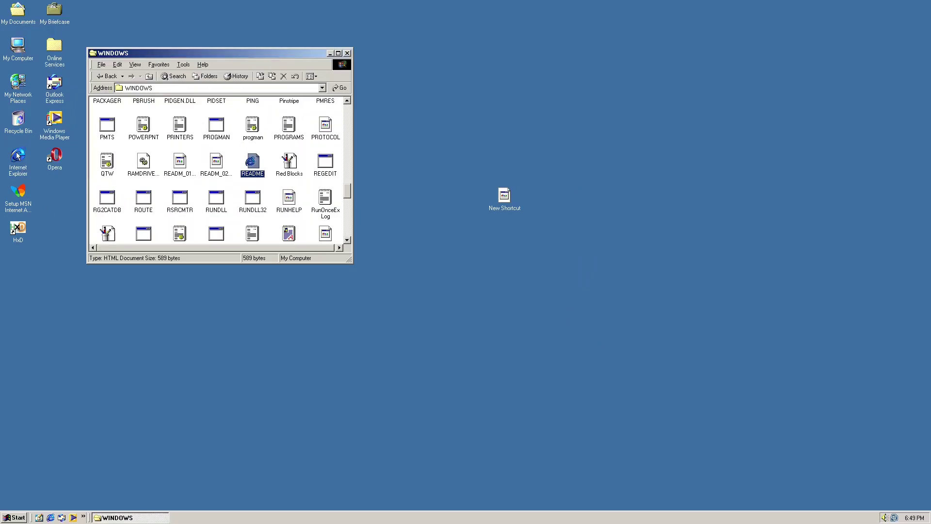
- Try running Windows Media Player and Outlook Express from the desktop, dismissing the messages
{"action": "double_click", "coordinate": [53, 119]}
{"action": "left_click", "coordinate": [467, 283]}
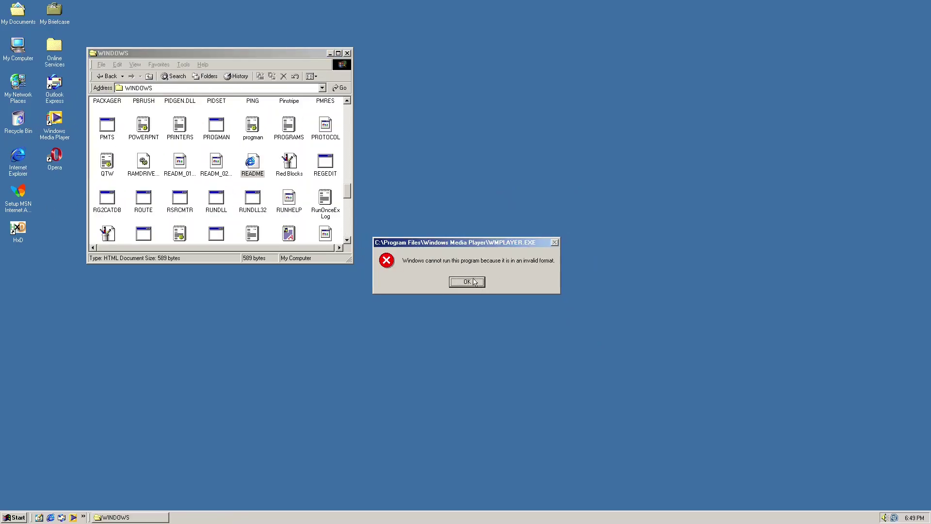
{"action": "left_click", "coordinate": [476, 281]}
{"action": "double_click", "coordinate": [55, 87]}
{"action": "left_click", "coordinate": [467, 282]}
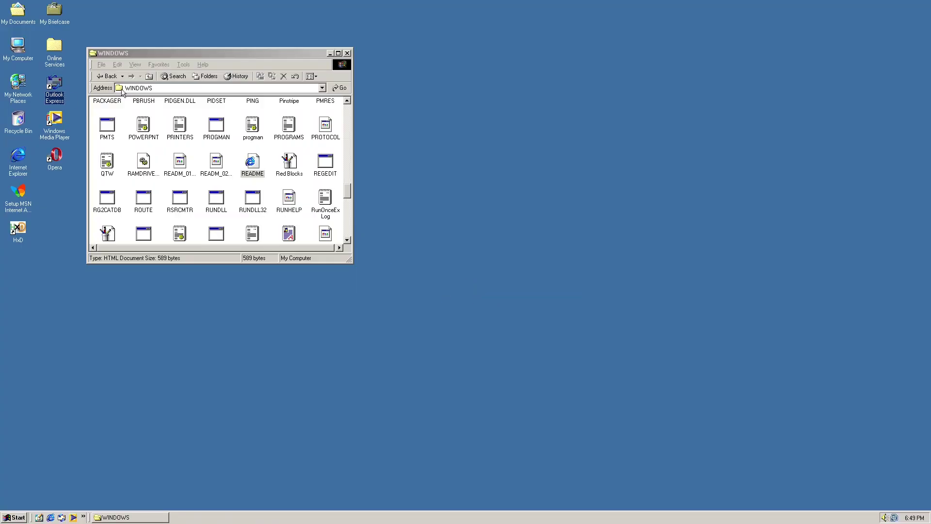
- Open the Online Services folder and test the Earthlink and Prodigy Internet shortcuts, cancelling their setup
{"action": "double_click", "coordinate": [56, 49]}
{"action": "double_click", "coordinate": [125, 92]}
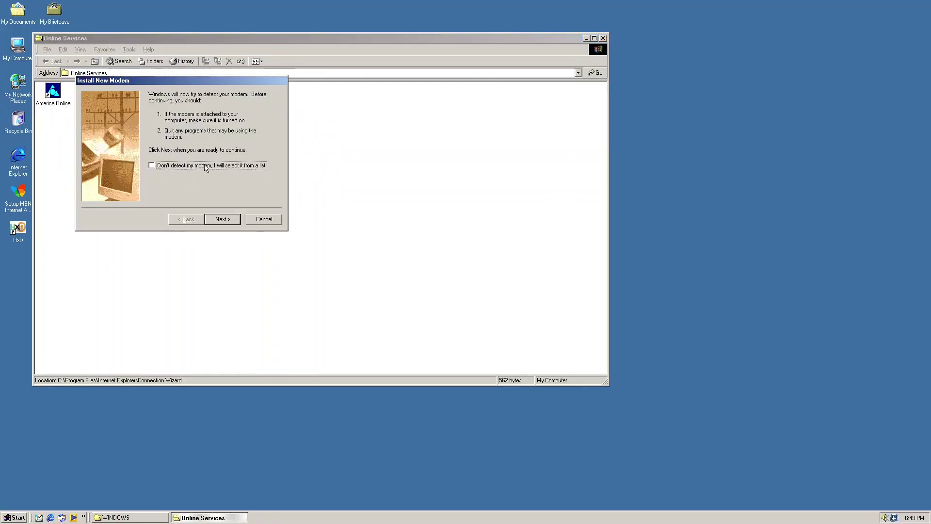
{"action": "left_click", "coordinate": [263, 218]}
{"action": "left_click", "coordinate": [461, 284]}
{"action": "left_click", "coordinate": [162, 97]}
{"action": "double_click", "coordinate": [162, 97]}
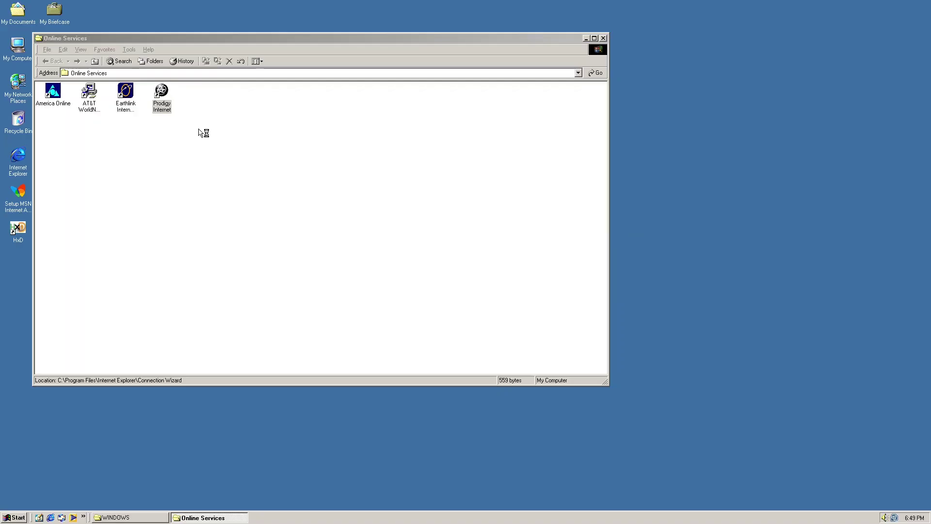
{"action": "left_click", "coordinate": [276, 229]}
{"action": "left_click", "coordinate": [467, 284]}
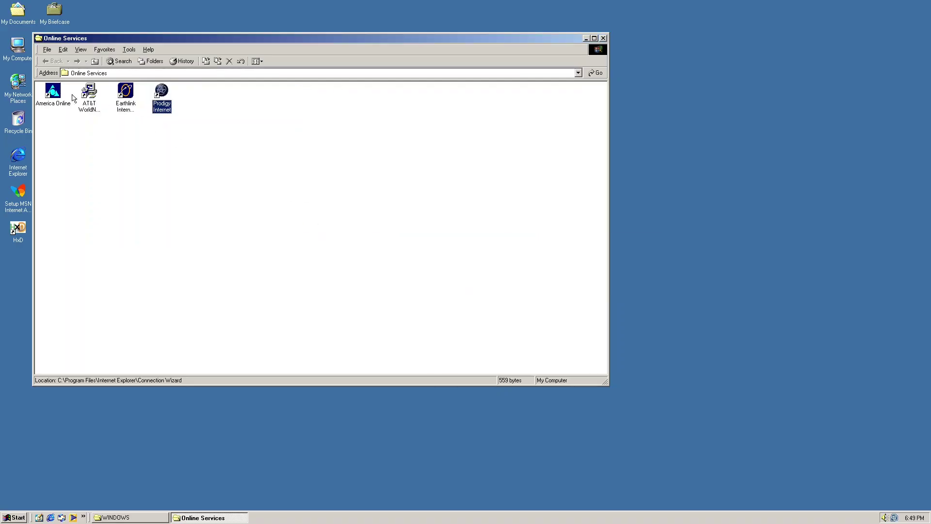
- Run the America Online setup, view its Other Countries contact list, and exit the setup
{"action": "double_click", "coordinate": [54, 92]}
{"action": "left_click", "coordinate": [461, 281]}
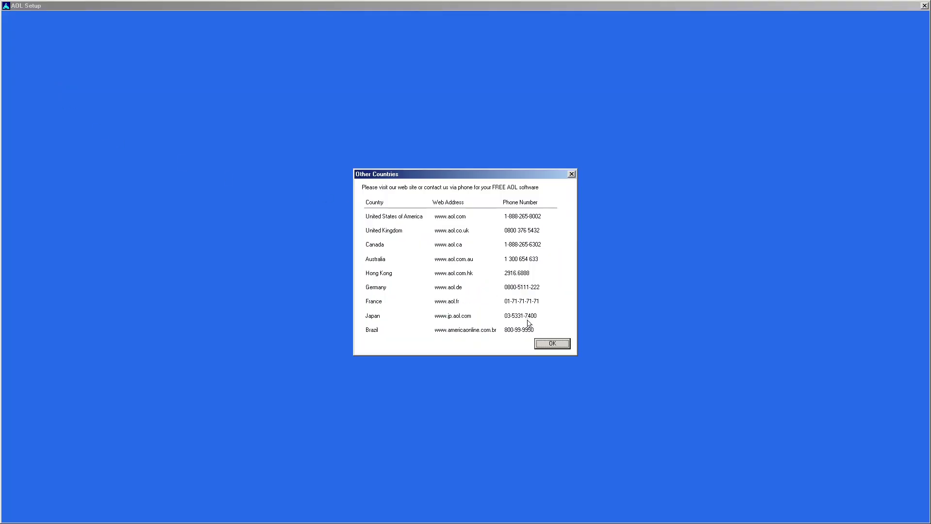
{"action": "left_click", "coordinate": [551, 343]}
{"action": "left_click", "coordinate": [526, 293]}
{"action": "left_click", "coordinate": [475, 311]}
{"action": "left_click", "coordinate": [466, 322]}
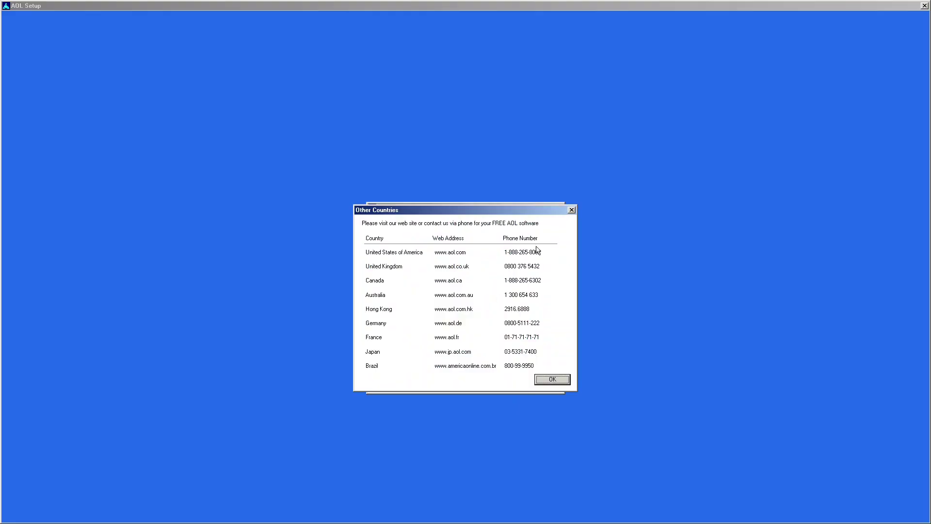
{"action": "left_click", "coordinate": [571, 211]}
{"action": "left_click", "coordinate": [559, 208]}
- Run AT&T WorldNet Service, dismiss its message, and try Disconnect Network Drive from the Online Services window
{"action": "double_click", "coordinate": [88, 91]}
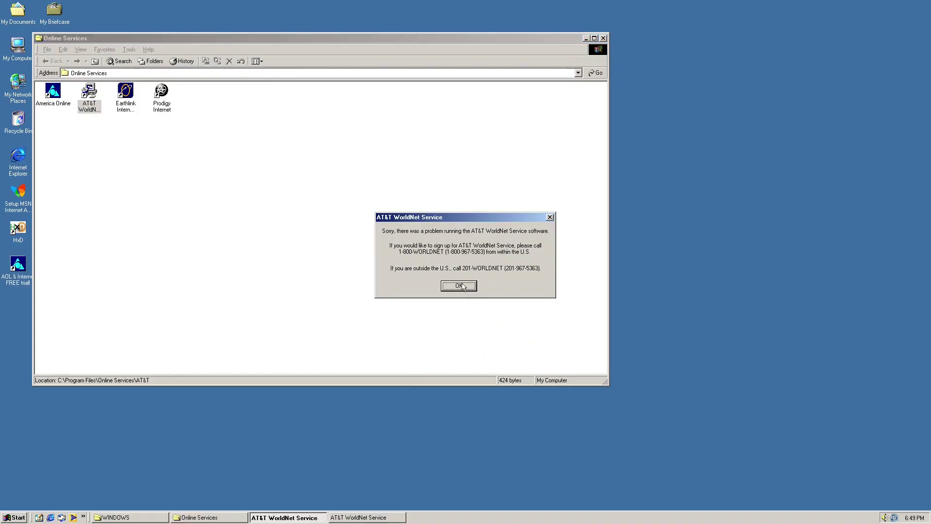
{"action": "left_click", "coordinate": [459, 286]}
{"action": "left_click", "coordinate": [103, 50]}
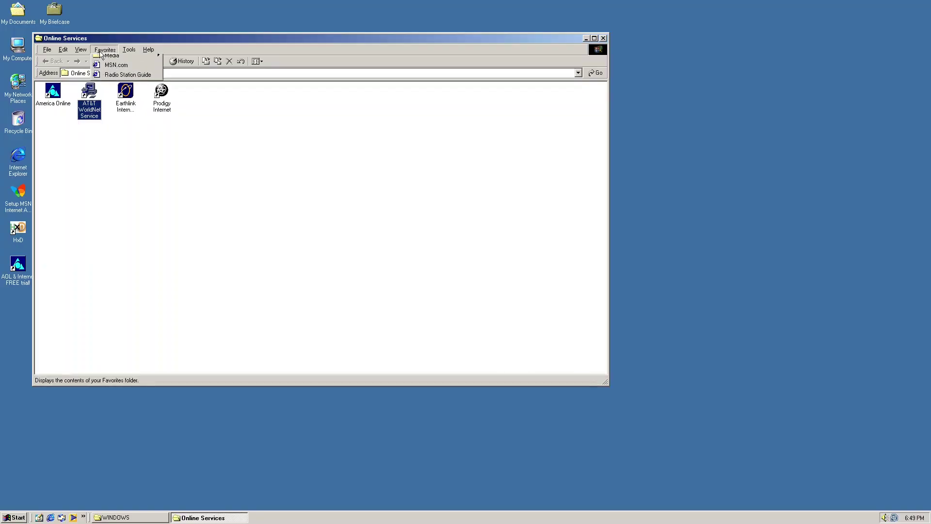
{"action": "left_click", "coordinate": [132, 51]}
{"action": "left_click", "coordinate": [130, 50]}
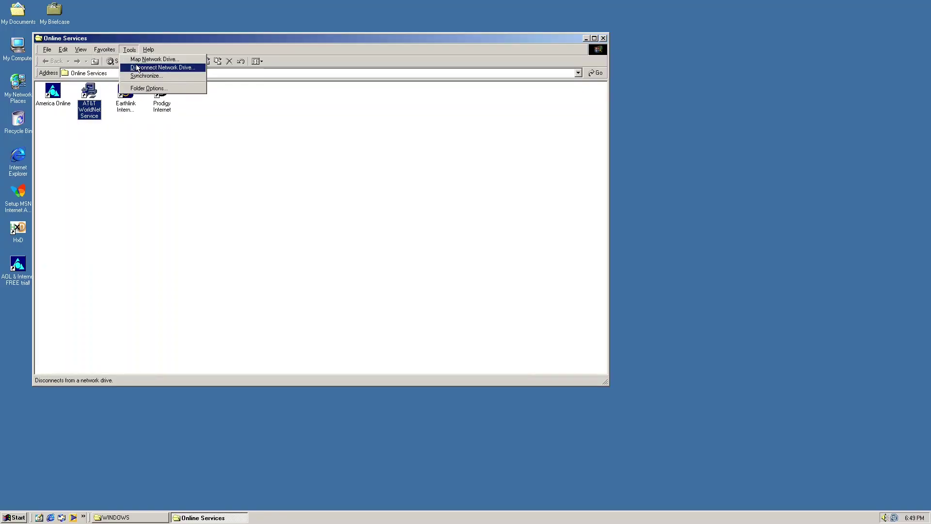
{"action": "left_click", "coordinate": [187, 68]}
{"action": "left_click", "coordinate": [544, 262]}
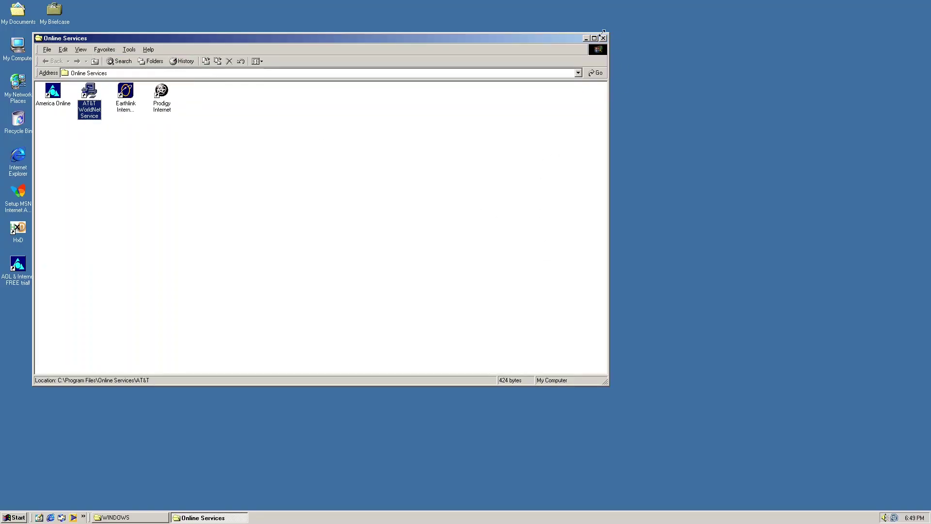
- Close Online Services, submit "<><><>" as the address in the WINDOWS folder window, and maximize that window
{"action": "left_click", "coordinate": [603, 38]}
{"action": "left_click", "coordinate": [170, 89]}
{"action": "type", "text": "<"}
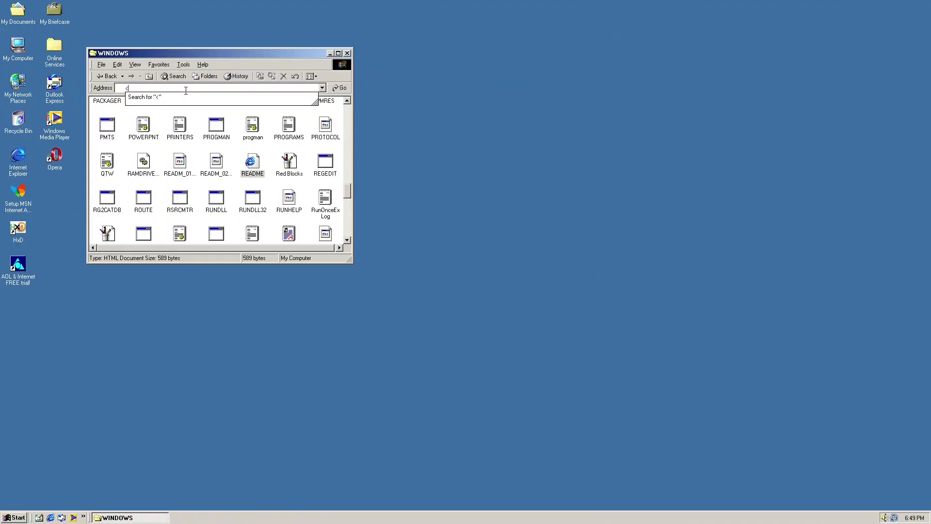
{"action": "type", "text": "><>"}
{"action": "key", "text": "Return"}
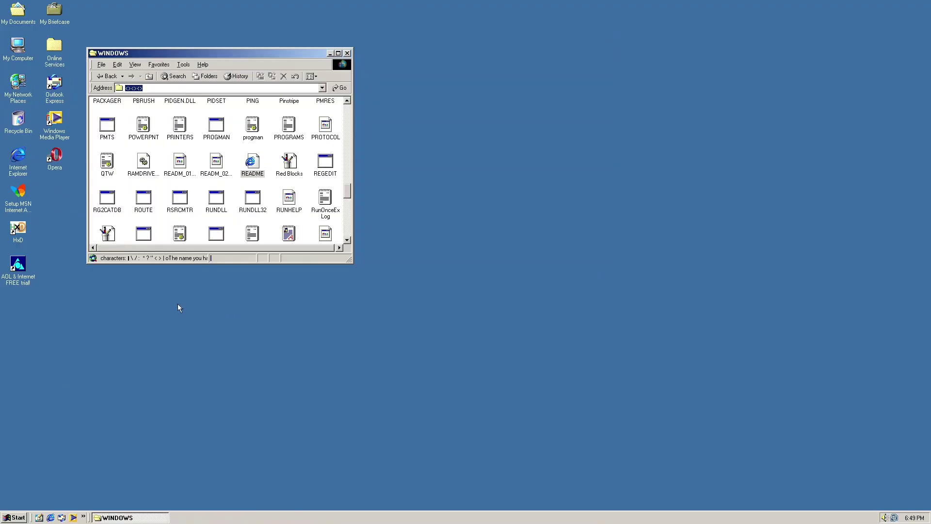
{"action": "double_click", "coordinate": [237, 54]}
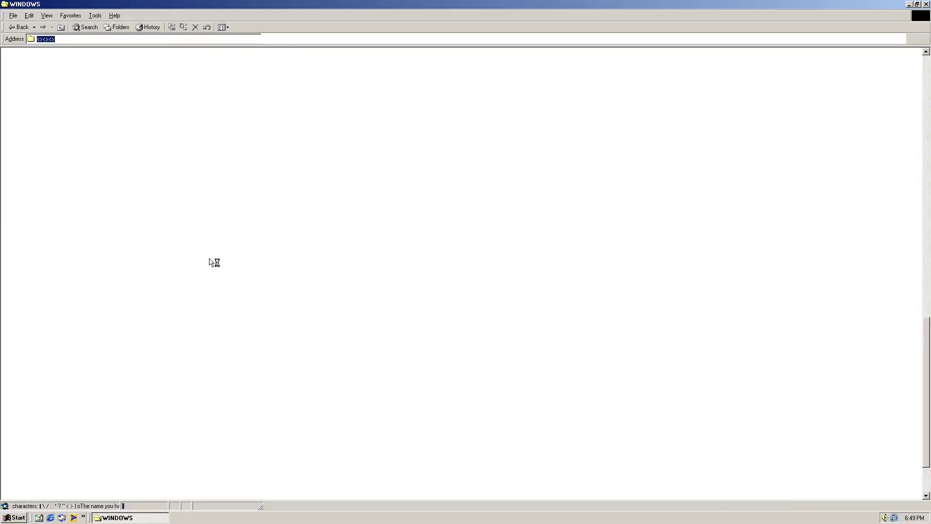
{"action": "left_click", "coordinate": [115, 38]}
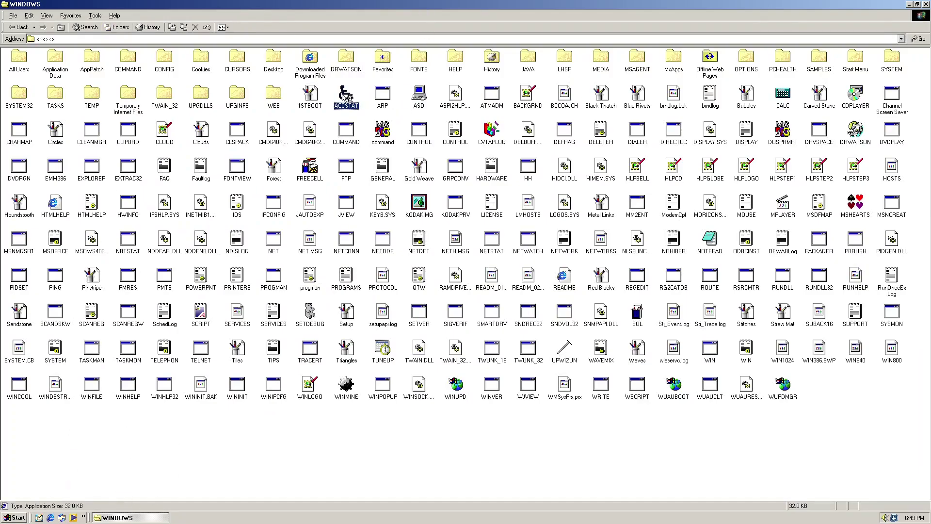
- Open RELATED from the WEB folder, accept the "ted By Order Visited Today" download option, and dismiss the resulting messages
{"action": "double_click", "coordinate": [281, 97]}
{"action": "double_click", "coordinate": [178, 71]}
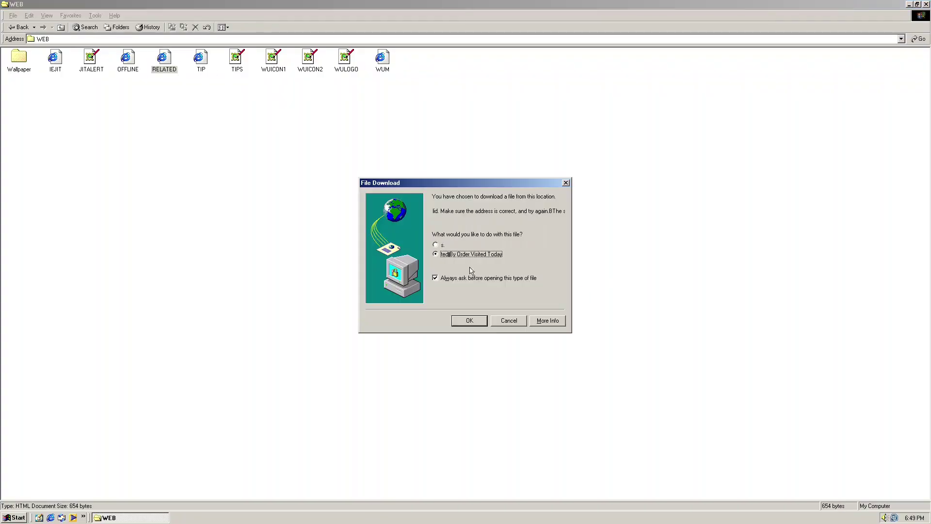
{"action": "left_click", "coordinate": [485, 319]}
{"action": "left_click", "coordinate": [643, 210]}
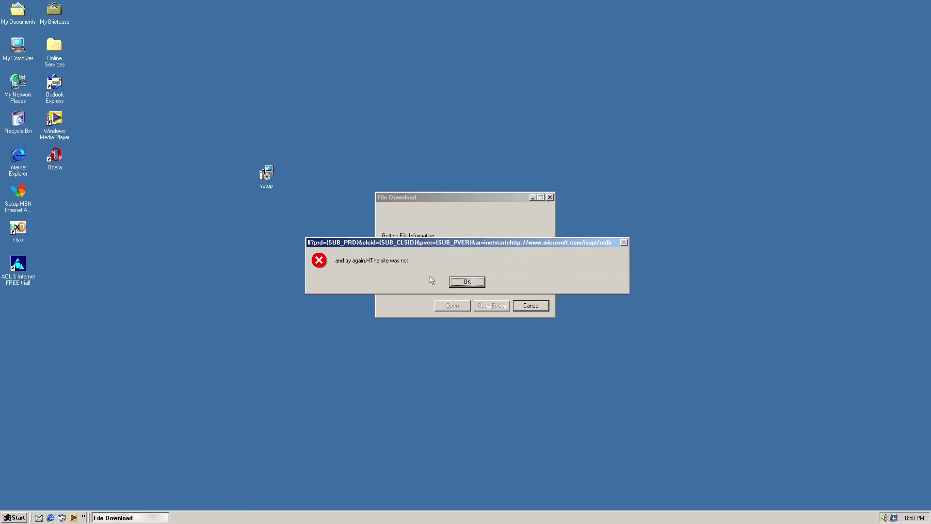
{"action": "left_click", "coordinate": [484, 283]}
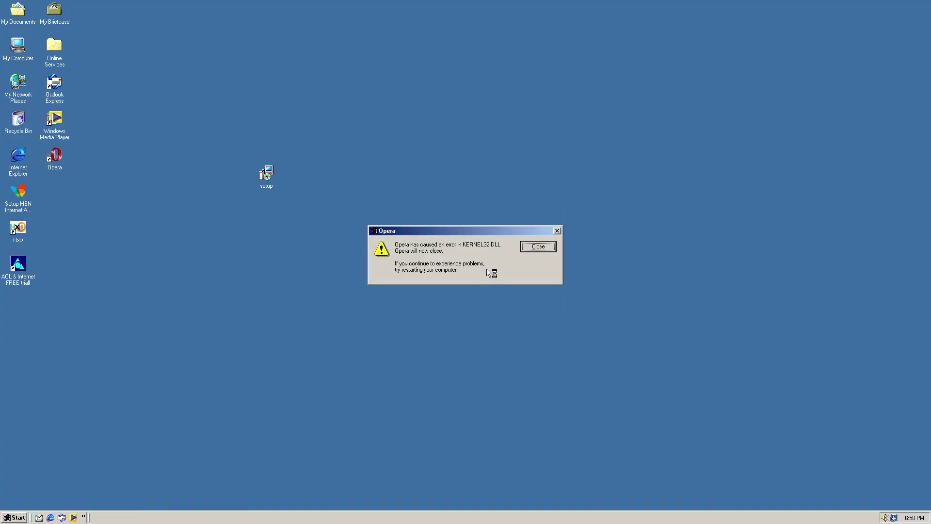
- Close the Opera error message, run the MSN Internet Access setup, and request more information about its file download
{"action": "left_click", "coordinate": [538, 247]}
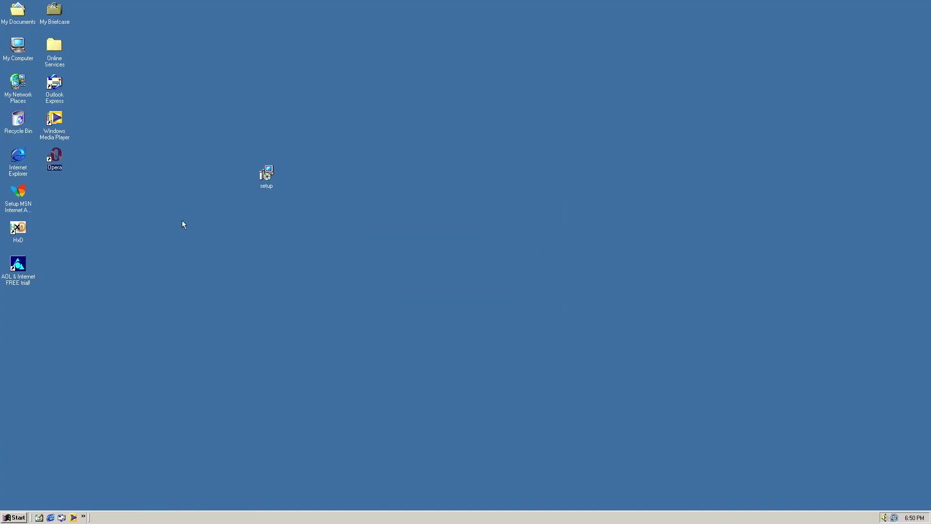
{"action": "double_click", "coordinate": [17, 193]}
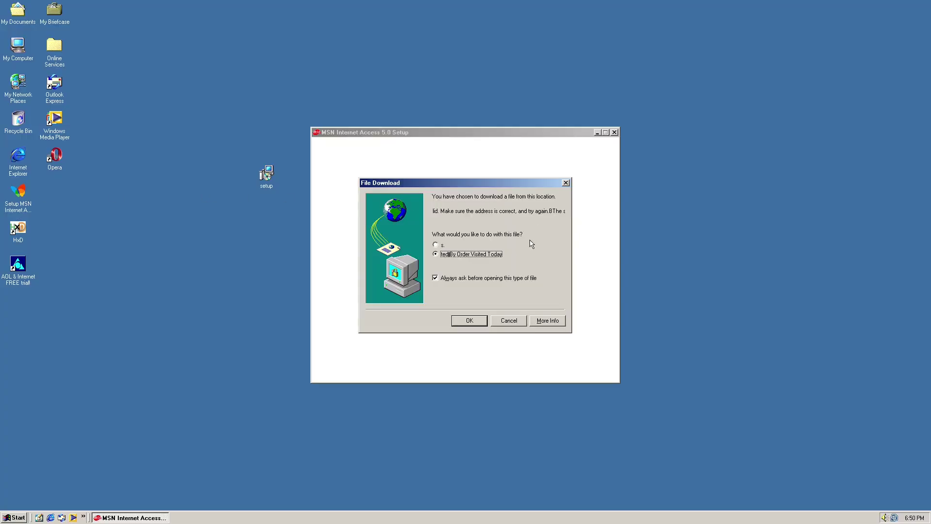
{"action": "left_click", "coordinate": [548, 320]}
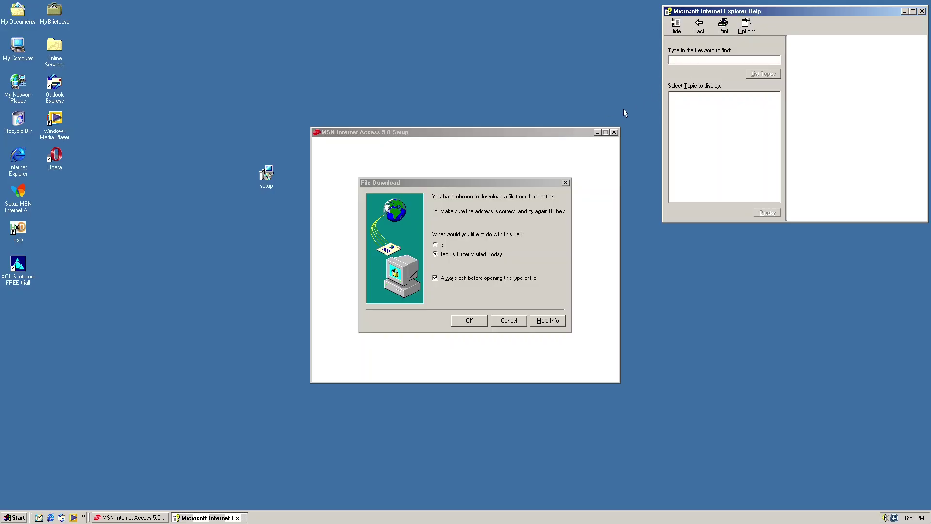
- Try an option in the Internet Explorer Help window, then close Help, the File Download dialog and the MSN Internet Access setup
{"action": "left_click", "coordinate": [683, 27]}
{"action": "left_click", "coordinate": [799, 25]}
{"action": "left_click", "coordinate": [748, 25]}
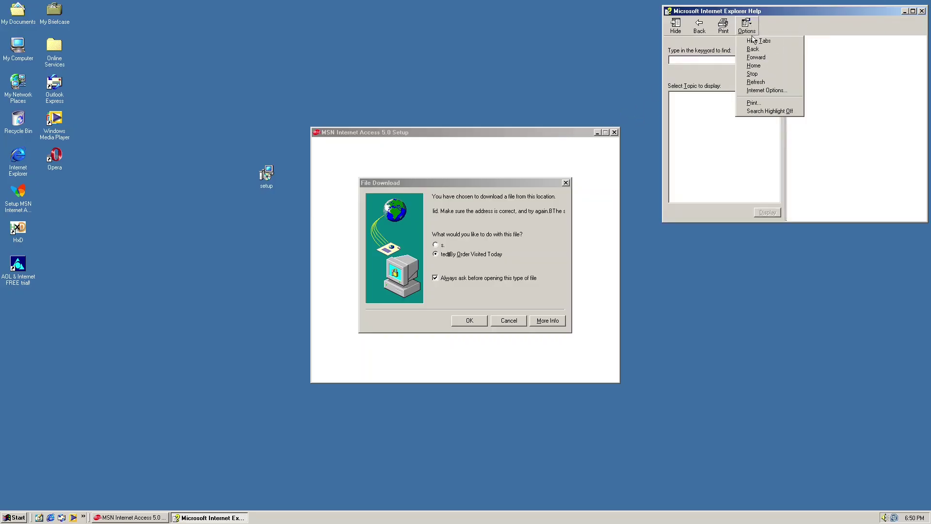
{"action": "left_click", "coordinate": [756, 107]}
{"action": "left_click", "coordinate": [922, 10]}
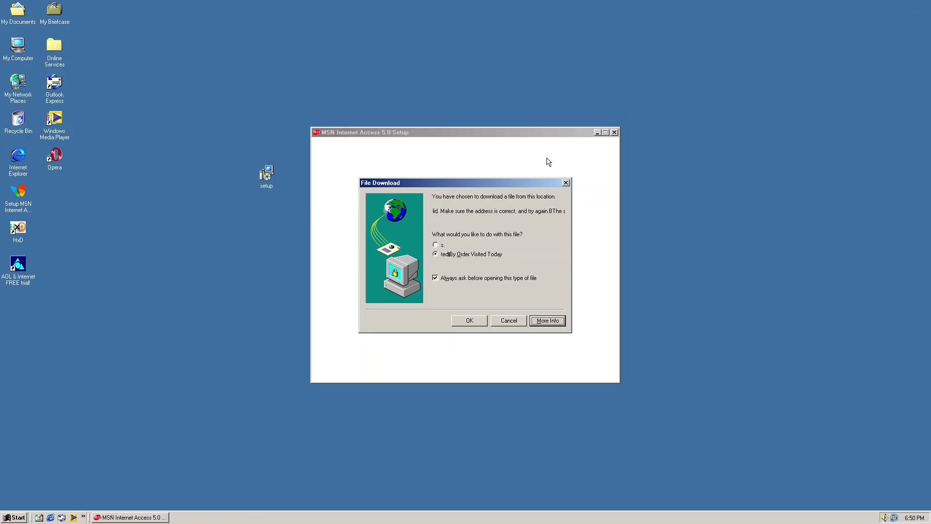
{"action": "left_click", "coordinate": [565, 182]}
{"action": "left_click", "coordinate": [615, 132]}
- Line up the desktop icons, then run the HxD setup and exit it without installing
{"action": "right_click", "coordinate": [58, 281]}
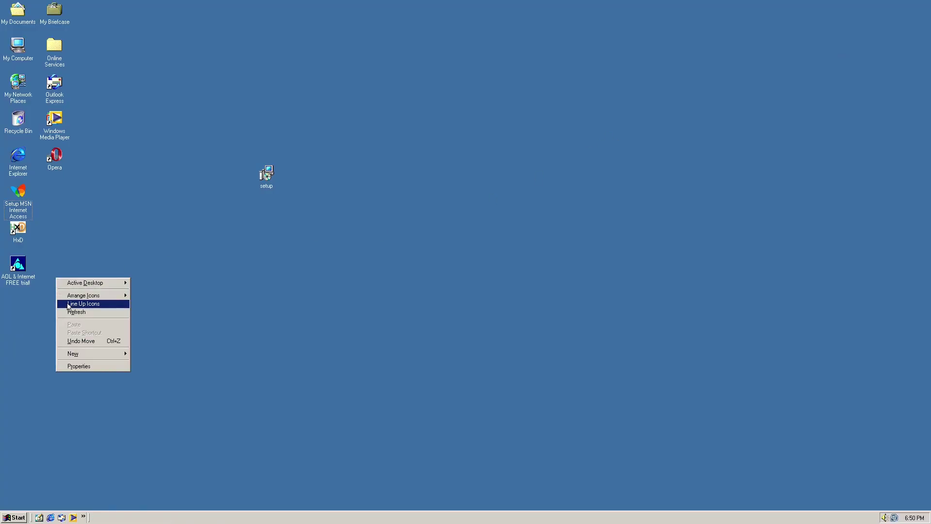
{"action": "left_click", "coordinate": [69, 303]}
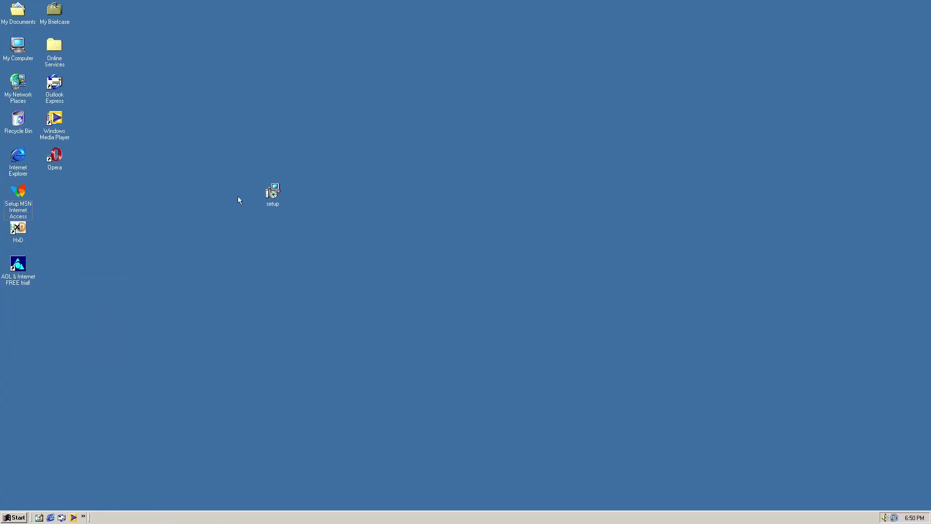
{"action": "double_click", "coordinate": [272, 192]}
{"action": "left_click", "coordinate": [562, 336]}
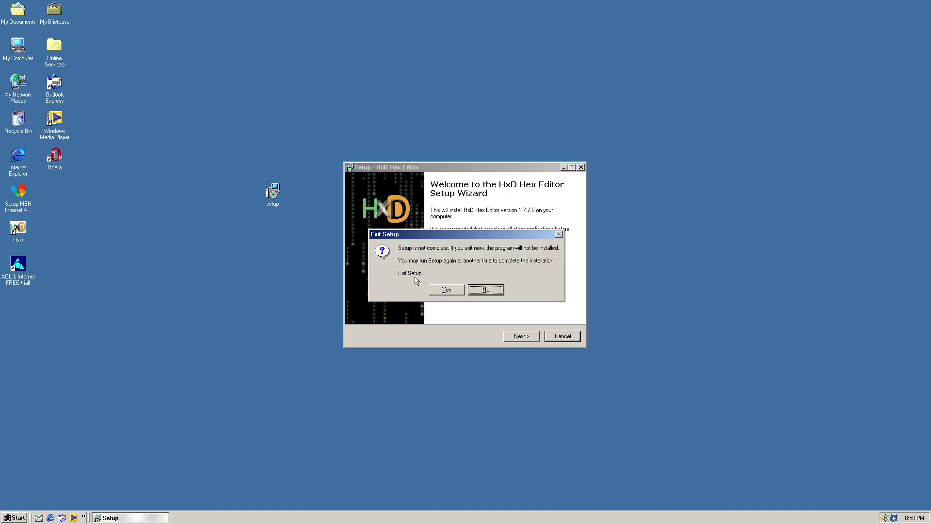
{"action": "left_click", "coordinate": [447, 290]}
- Try launching HxD, Windows Media Player and Windows Update, dismissing the resulting messages
{"action": "double_click", "coordinate": [272, 192]}
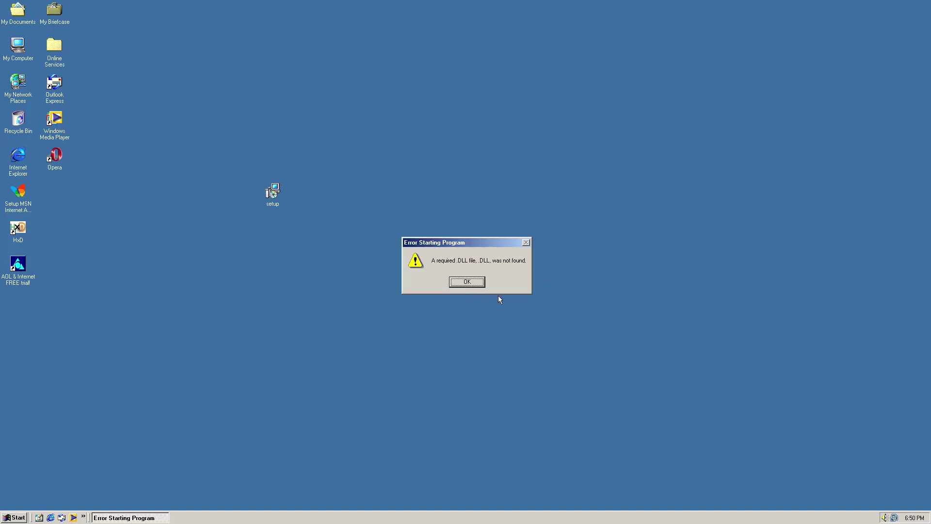
{"action": "left_click", "coordinate": [466, 281]}
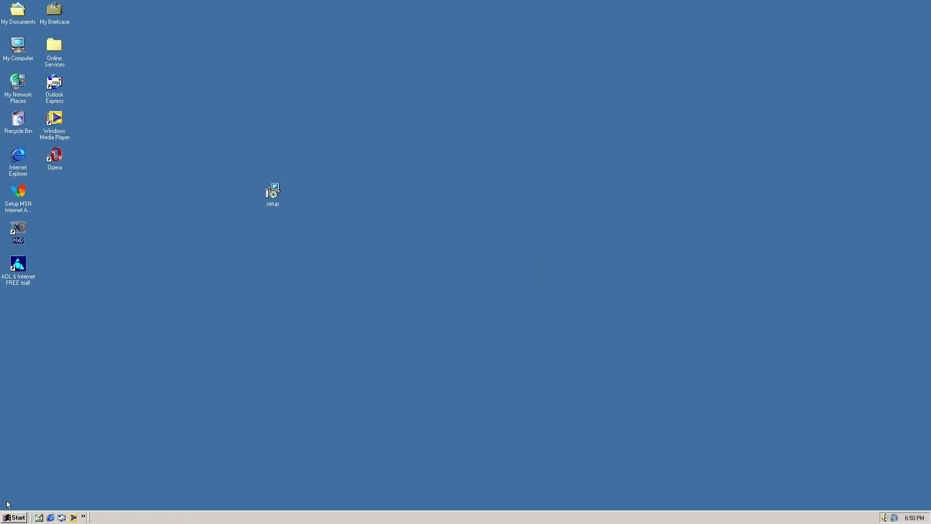
{"action": "left_click", "coordinate": [73, 517]}
{"action": "left_click", "coordinate": [466, 282]}
{"action": "left_click", "coordinate": [17, 518]}
{"action": "left_click", "coordinate": [70, 376]}
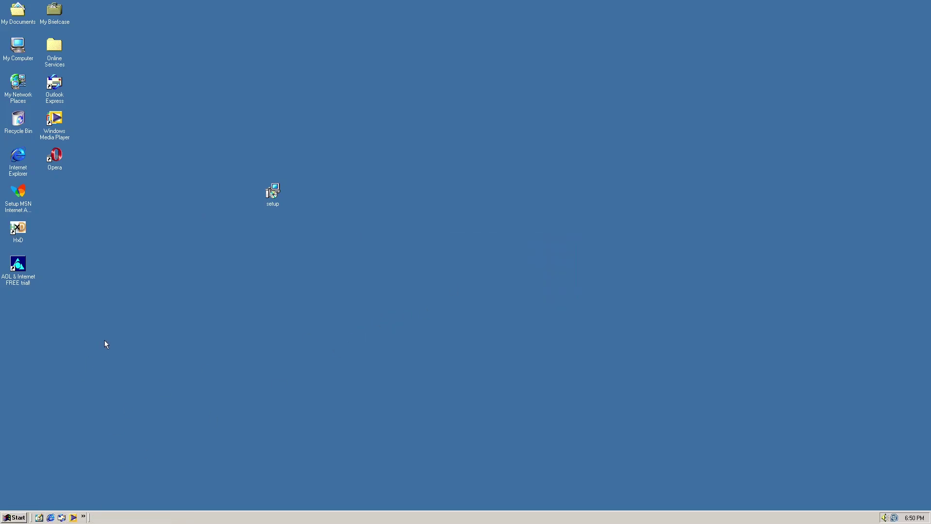
- Open the Control Panel, restore it to a smaller window and move that window onto the middle of the desktop
{"action": "left_click", "coordinate": [17, 518]}
{"action": "mouse_move", "coordinate": [73, 422]}
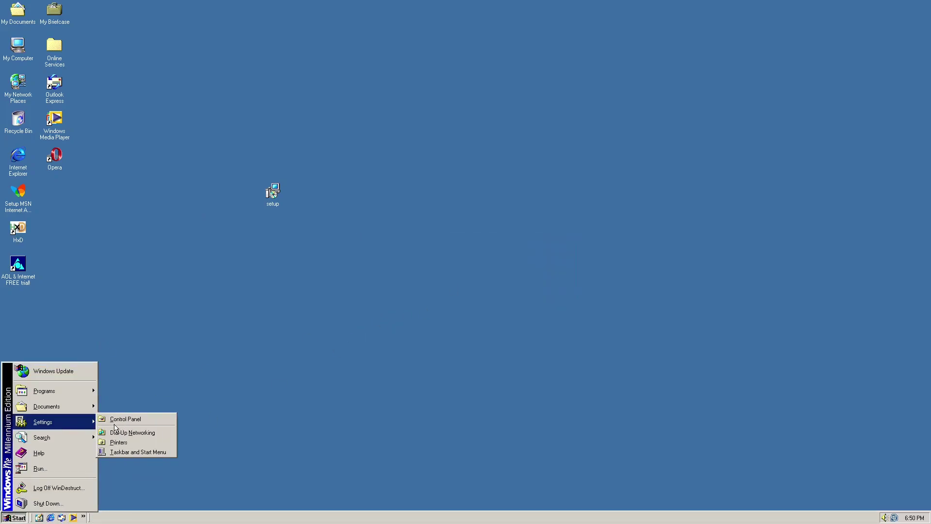
{"action": "left_click", "coordinate": [121, 419]}
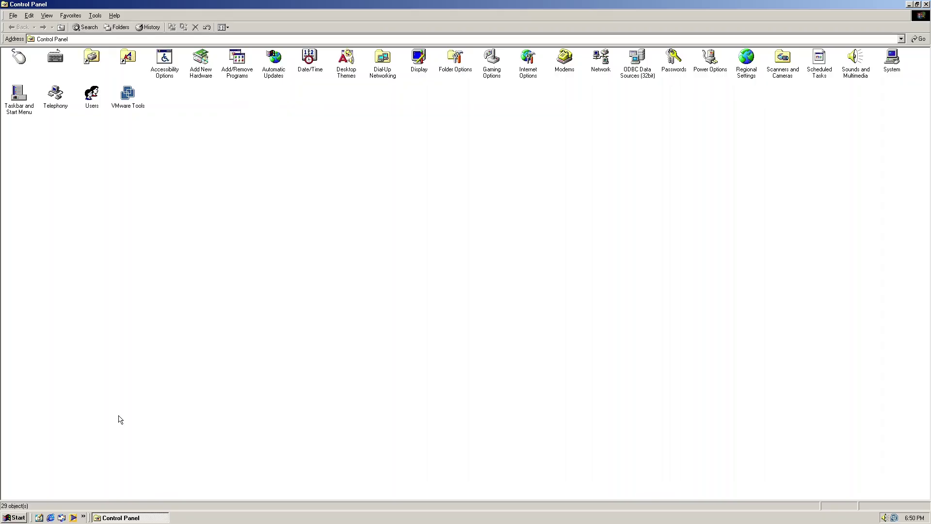
{"action": "double_click", "coordinate": [690, 5]}
{"action": "left_click_drag", "start_coordinate": [158, 5], "coordinate": [598, 77]}
- Open the Accessibility Options from the Control Panel and close them without changes
{"action": "left_click", "coordinate": [462, 139]}
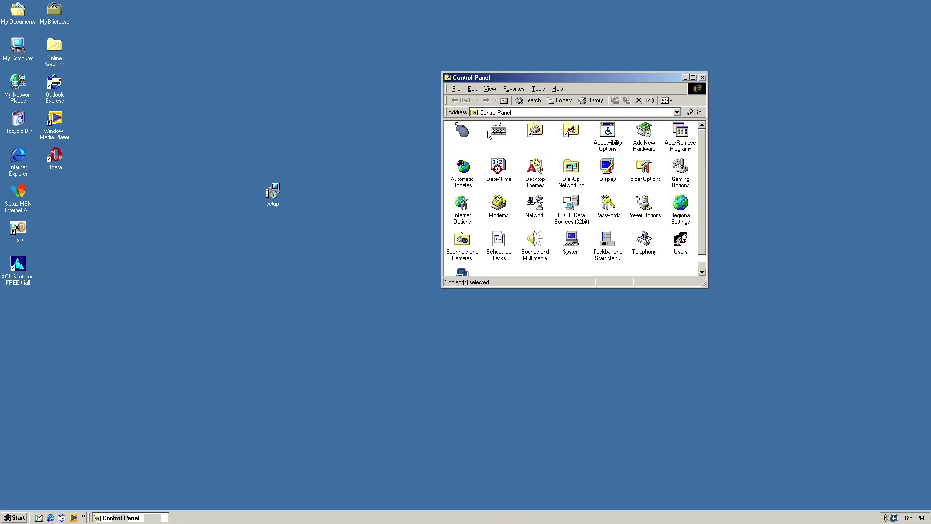
{"action": "left_click", "coordinate": [608, 131]}
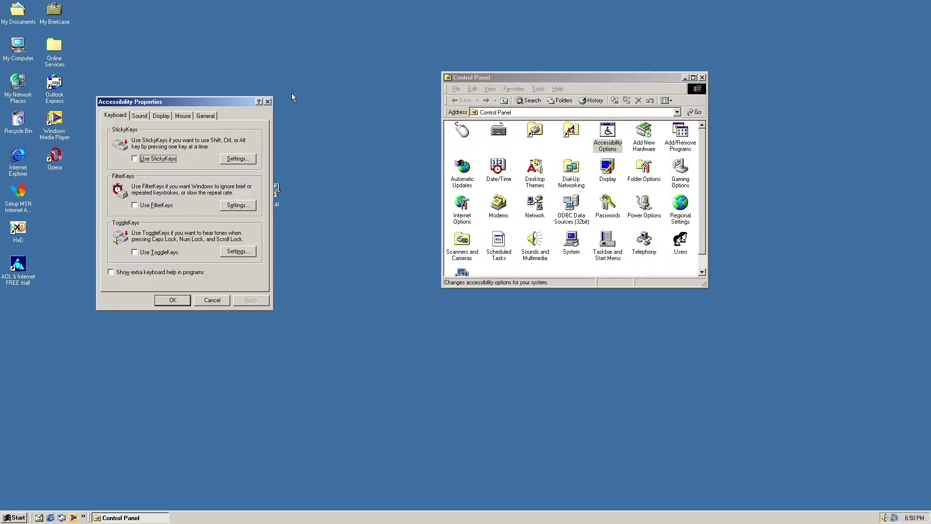
{"action": "left_click", "coordinate": [268, 102]}
- Open the System properties, show the Device Manager, and close the Sucatreg error message
{"action": "left_click", "coordinate": [502, 241]}
{"action": "double_click", "coordinate": [563, 239]}
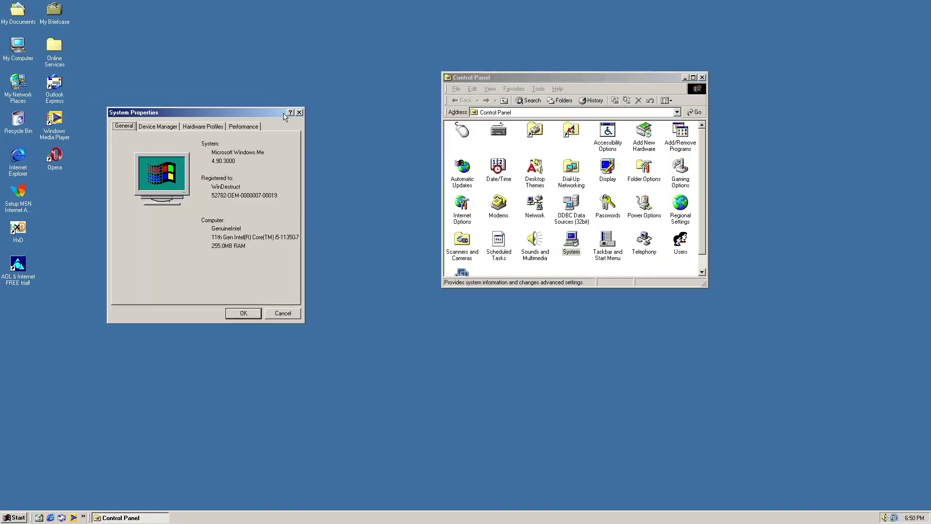
{"action": "left_click", "coordinate": [165, 126]}
{"action": "left_click_drag", "start_coordinate": [430, 237], "coordinate": [379, 188]}
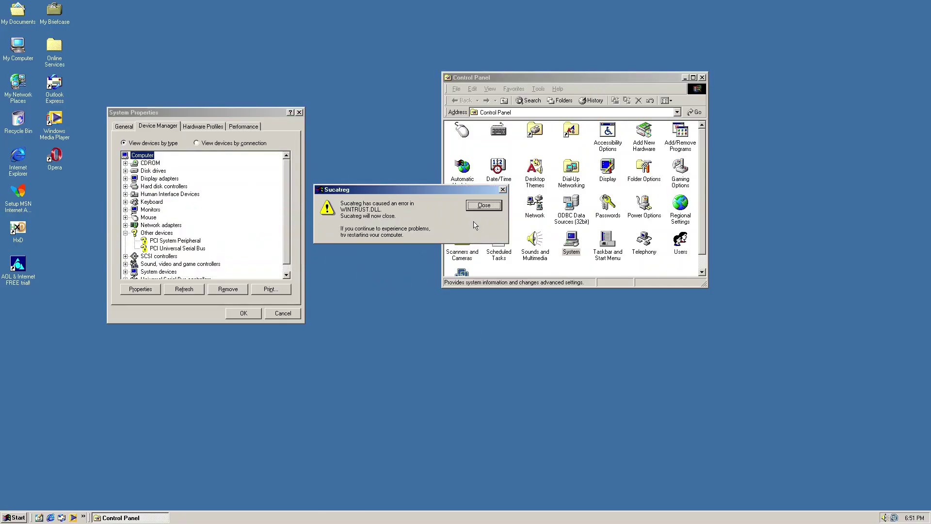
{"action": "left_click", "coordinate": [478, 206]}
{"action": "left_click", "coordinate": [527, 252]}
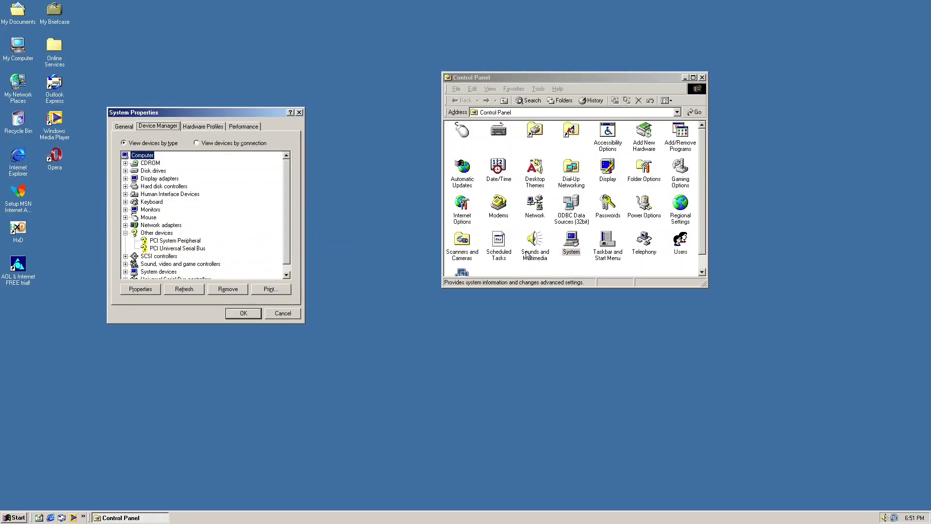
- Open the PCI System Peripheral's properties and search automatically for an updated driver
{"action": "left_click", "coordinate": [154, 232]}
{"action": "left_click", "coordinate": [161, 241]}
{"action": "double_click", "coordinate": [161, 241]}
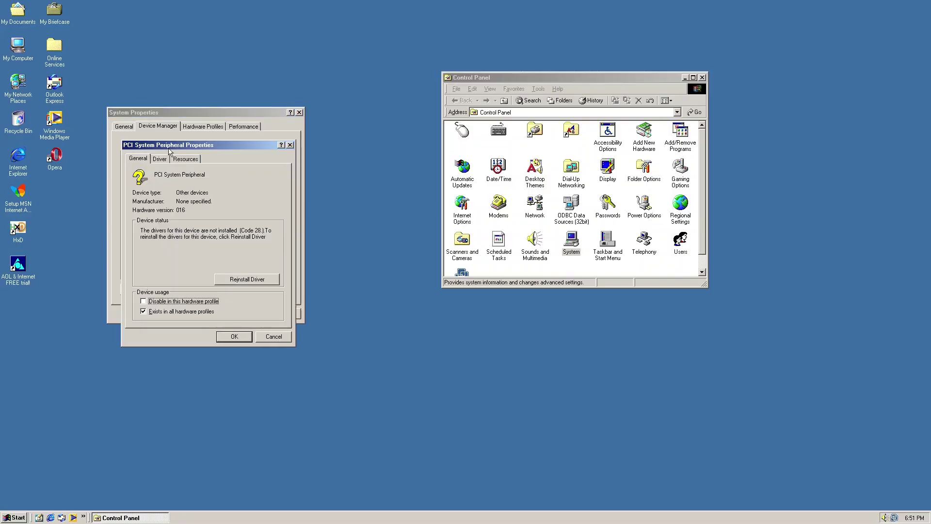
{"action": "left_click", "coordinate": [160, 159]}
{"action": "left_click", "coordinate": [260, 314]}
{"action": "left_click", "coordinate": [277, 316]}
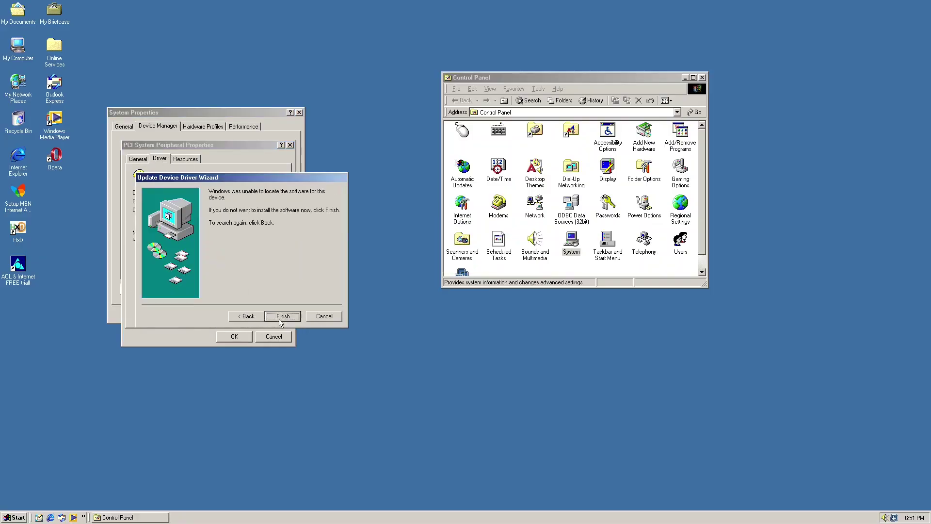
- Return to the driver search options, choose to display a list of drivers, and select Modem as the device type
{"action": "left_click", "coordinate": [245, 318]}
{"action": "left_click", "coordinate": [247, 277]}
{"action": "left_click", "coordinate": [276, 314]}
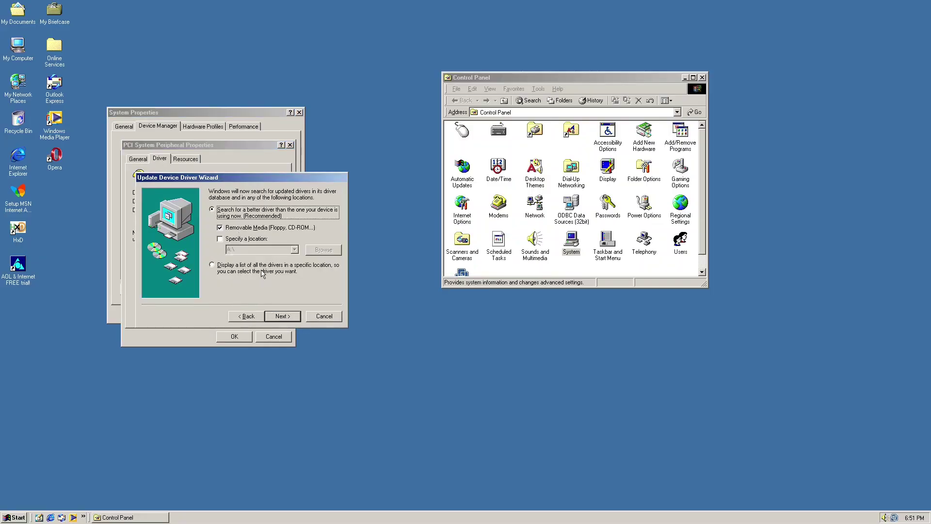
{"action": "left_click", "coordinate": [262, 274]}
{"action": "left_click", "coordinate": [278, 316]}
{"action": "left_click", "coordinate": [252, 316]}
{"action": "left_click", "coordinate": [262, 257]}
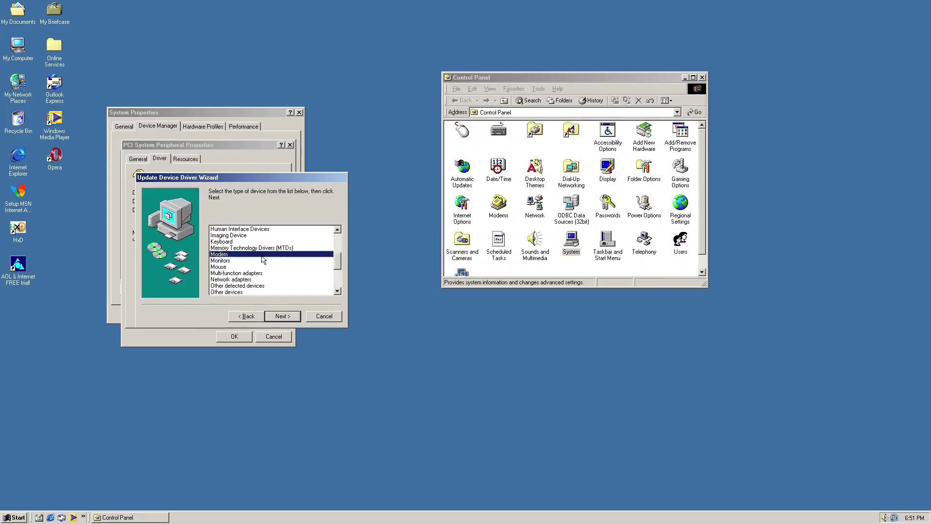
{"action": "left_click", "coordinate": [281, 315]}
- Browse for a driver to install from disk, open Map Network Drive, and look up help on its fields
{"action": "left_click", "coordinate": [292, 286]}
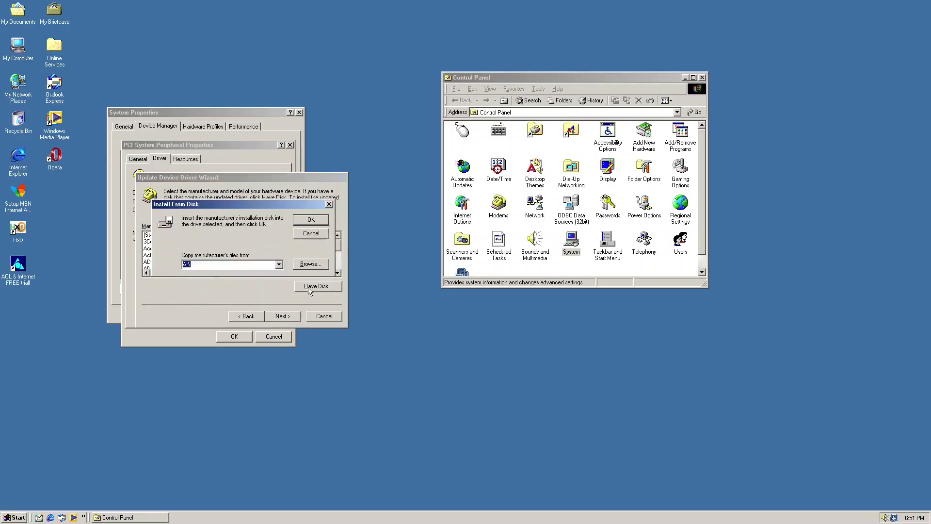
{"action": "left_click", "coordinate": [311, 265]}
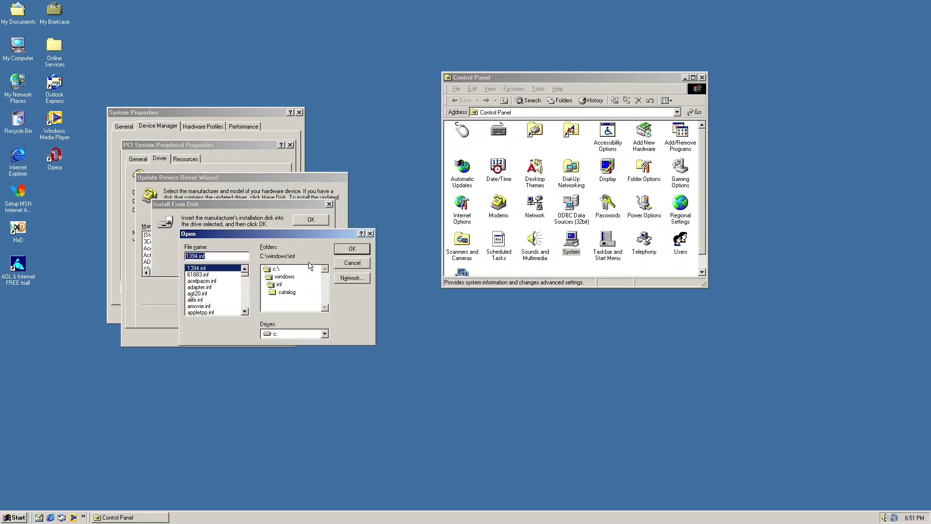
{"action": "left_click", "coordinate": [354, 277]}
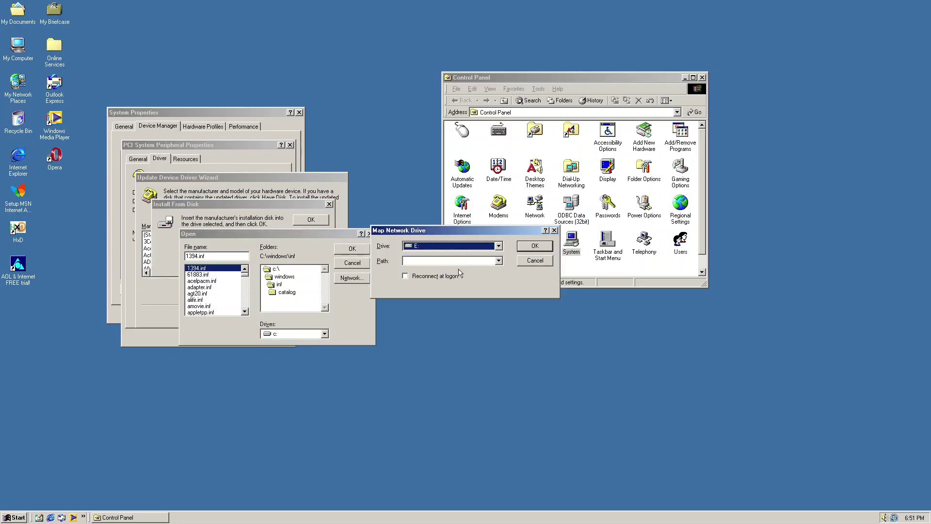
{"action": "left_click", "coordinate": [544, 232]}
{"action": "left_click", "coordinate": [480, 250]}
{"action": "left_click", "coordinate": [417, 275]}
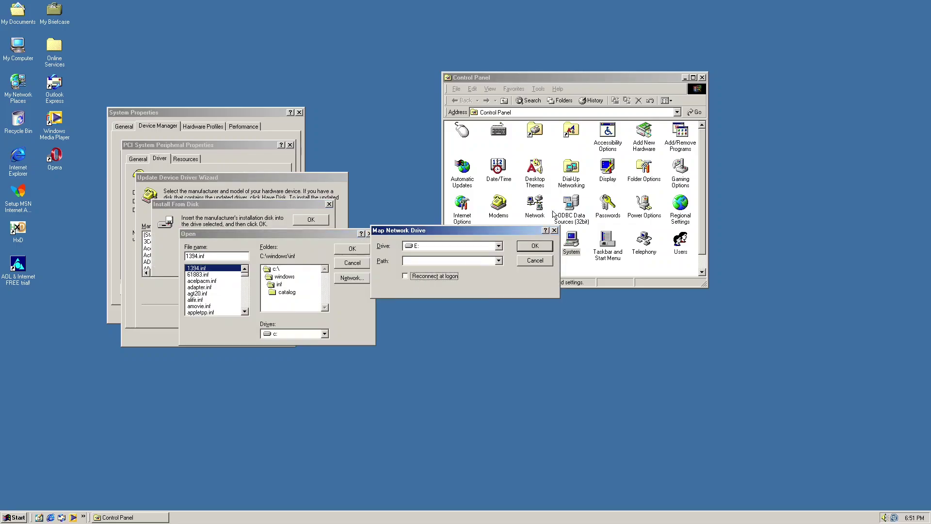
- Cancel the network drive mapping and driver update, then view the PCI System Peripheral's resources and close its properties
{"action": "left_click", "coordinate": [555, 230]}
{"action": "left_click", "coordinate": [370, 234]}
{"action": "left_click", "coordinate": [330, 204]}
{"action": "left_click", "coordinate": [326, 315]}
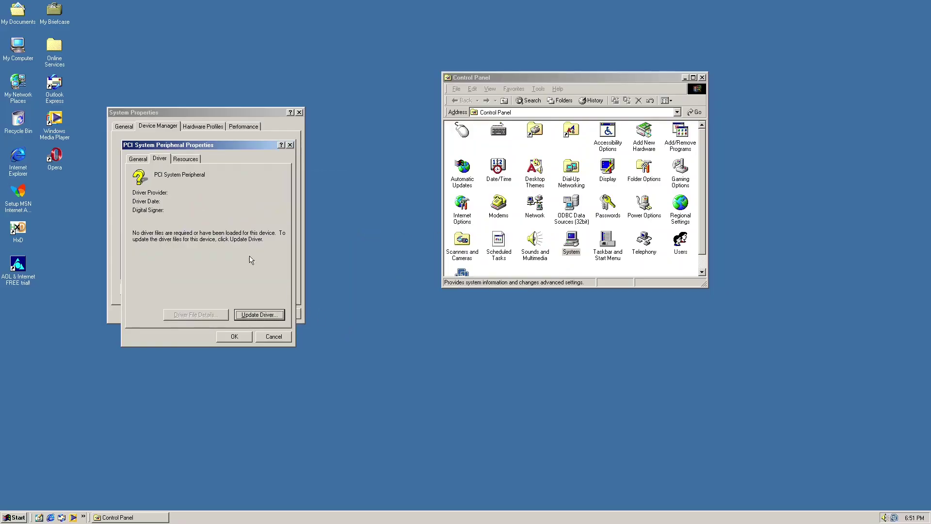
{"action": "left_click", "coordinate": [186, 159]}
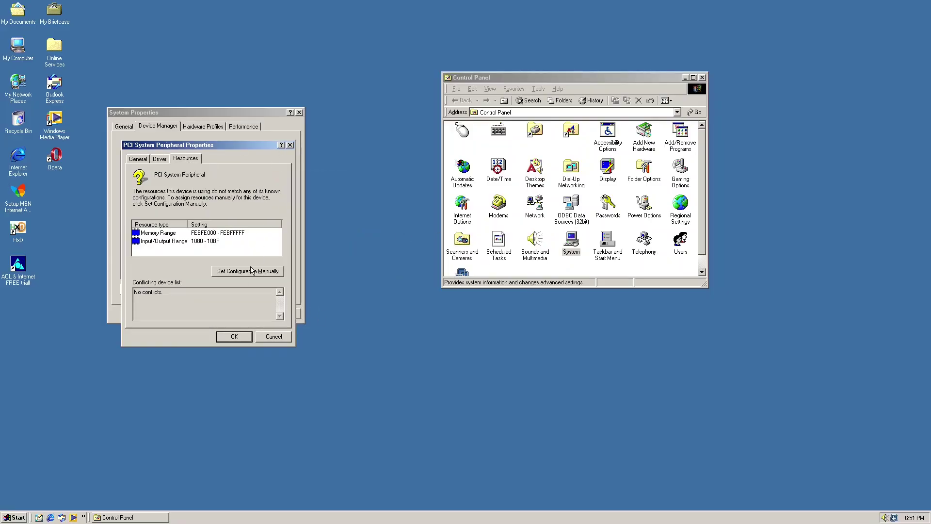
{"action": "left_click", "coordinate": [291, 145]}
- Expand the CDROM, Disk drives and Hard disk controllers categories in the Device Manager
{"action": "left_click", "coordinate": [150, 163]}
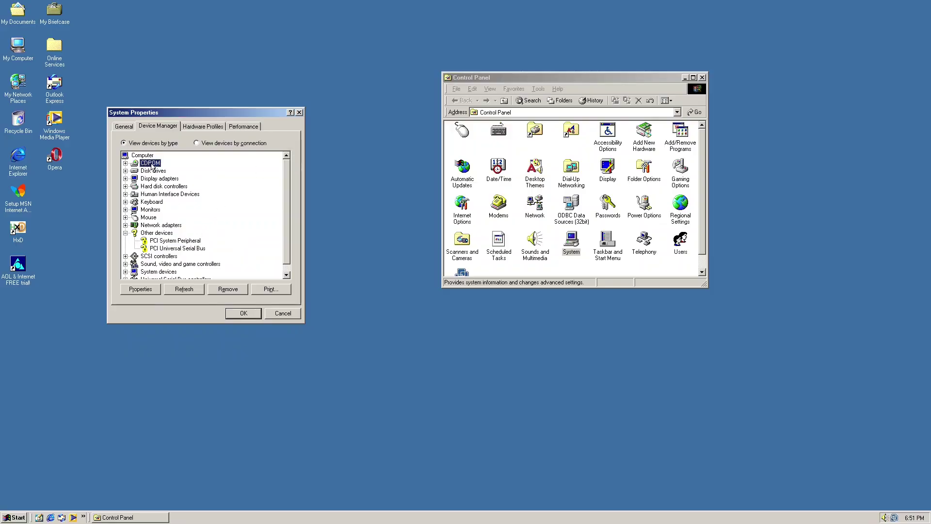
{"action": "left_click", "coordinate": [126, 163]}
{"action": "left_click", "coordinate": [162, 177]}
{"action": "left_click", "coordinate": [125, 179]}
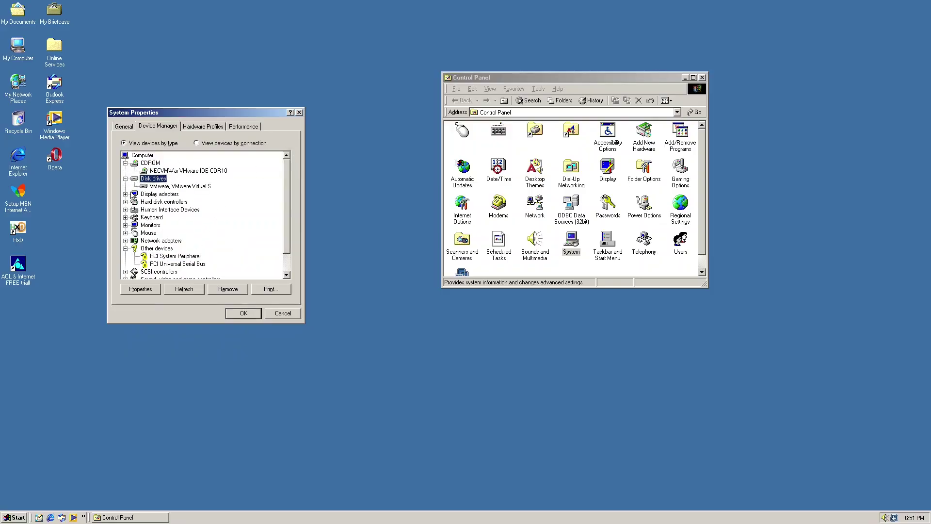
{"action": "left_click", "coordinate": [125, 201]}
- Open the File System properties from the performance settings, review each category through Troubleshooting, try its context help, and close them
{"action": "left_click", "coordinate": [203, 126]}
{"action": "left_click", "coordinate": [242, 126]}
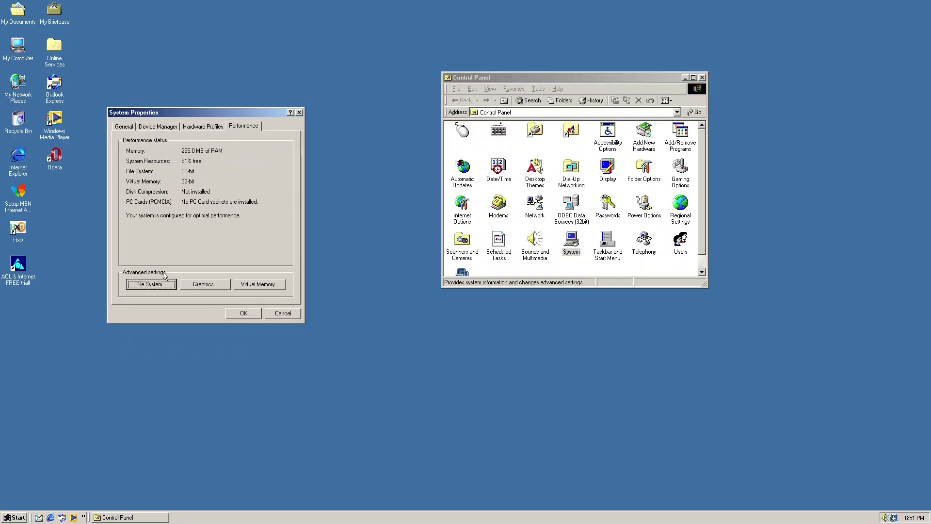
{"action": "left_click", "coordinate": [149, 284]}
{"action": "left_click", "coordinate": [164, 134]}
{"action": "left_click", "coordinate": [194, 135]}
{"action": "left_click", "coordinate": [229, 133]}
{"action": "left_click", "coordinate": [272, 134]}
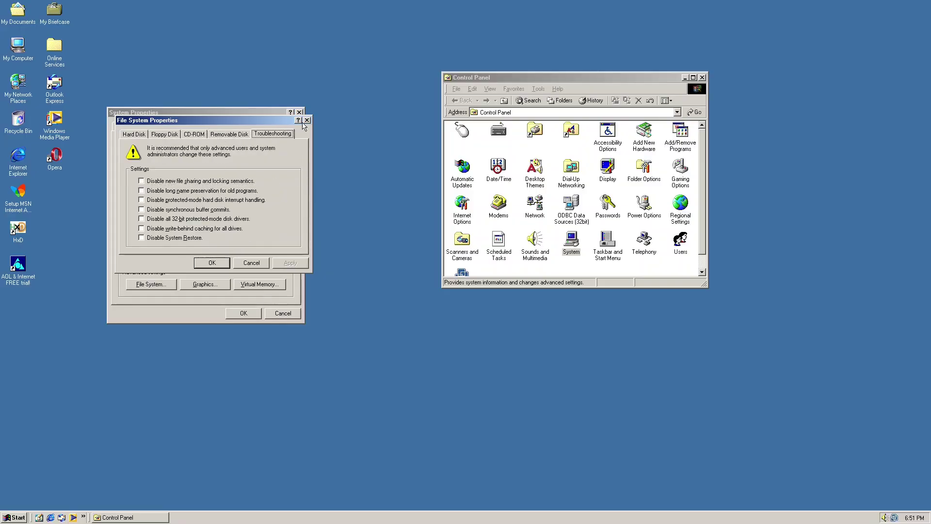
{"action": "left_click", "coordinate": [298, 121]}
{"action": "left_click", "coordinate": [276, 160]}
{"action": "left_click", "coordinate": [306, 121]}
- View the advanced graphics and virtual memory settings, then close the System properties
{"action": "left_click", "coordinate": [199, 285]}
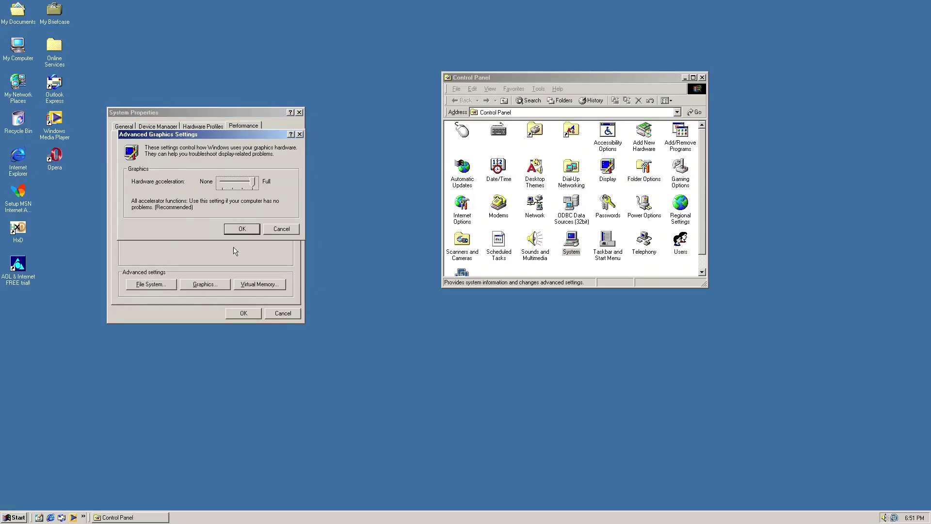
{"action": "left_click", "coordinate": [280, 225]}
{"action": "left_click", "coordinate": [257, 284]}
{"action": "left_click", "coordinate": [293, 124]}
{"action": "left_click", "coordinate": [299, 112]}
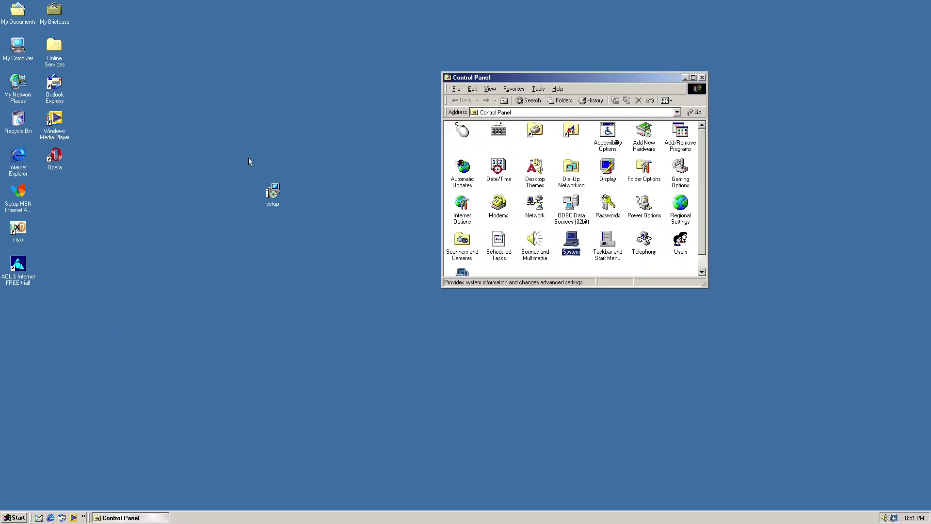
- Open My Network Places, try Add Network Place, then start the Home Networking Wizard and exit it
{"action": "double_click", "coordinate": [31, 88]}
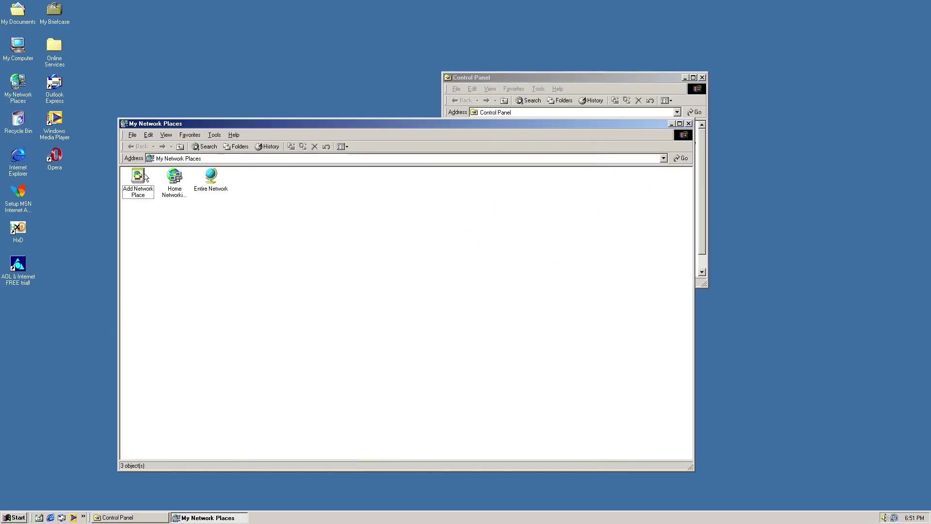
{"action": "double_click", "coordinate": [143, 175]}
{"action": "left_click", "coordinate": [193, 148]}
{"action": "double_click", "coordinate": [174, 177]}
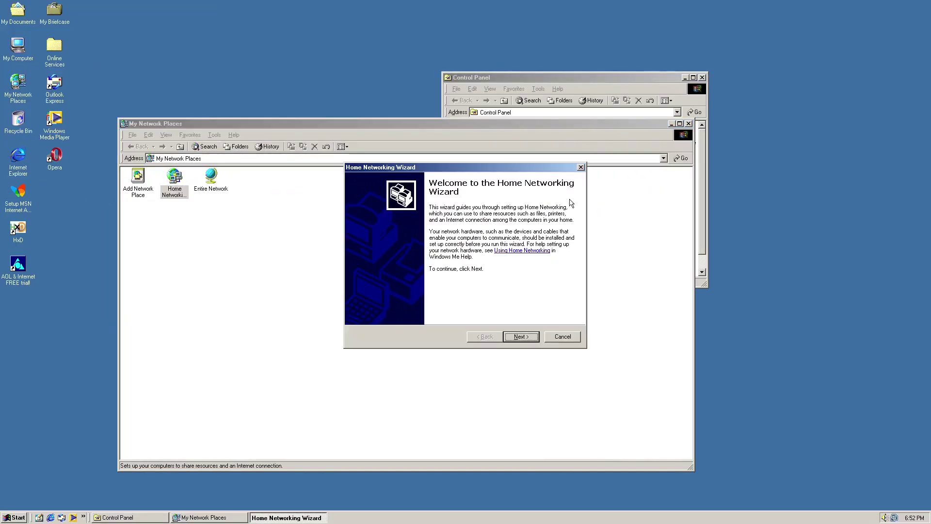
{"action": "left_click", "coordinate": [580, 167]}
{"action": "left_click", "coordinate": [447, 282]}
- Try to browse the Entire Network and request help from the error message
{"action": "double_click", "coordinate": [212, 180]}
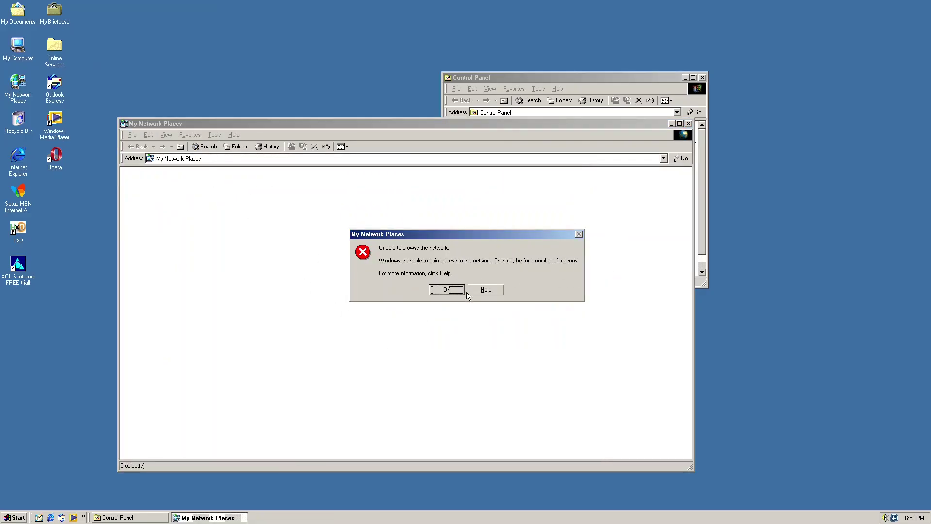
{"action": "left_click", "coordinate": [486, 290]}
{"action": "left_click", "coordinate": [477, 294]}
{"action": "left_click", "coordinate": [466, 286]}
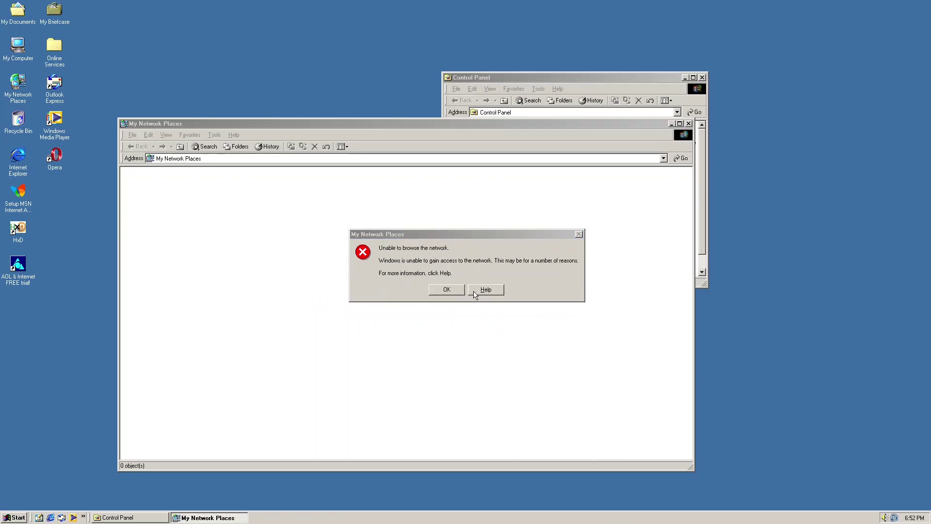
- Dismiss the network browsing error and open Display, Passwords and ODBC Data Sources (32bit) from the Control Panel
{"action": "left_click", "coordinate": [456, 290]}
{"action": "left_click", "coordinate": [697, 128]}
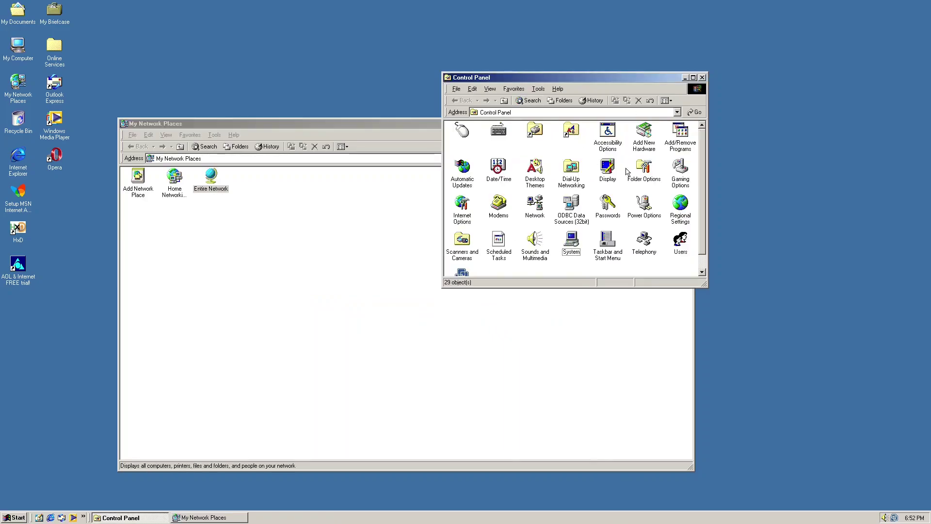
{"action": "double_click", "coordinate": [608, 166]}
{"action": "double_click", "coordinate": [608, 202]}
{"action": "double_click", "coordinate": [582, 216]}
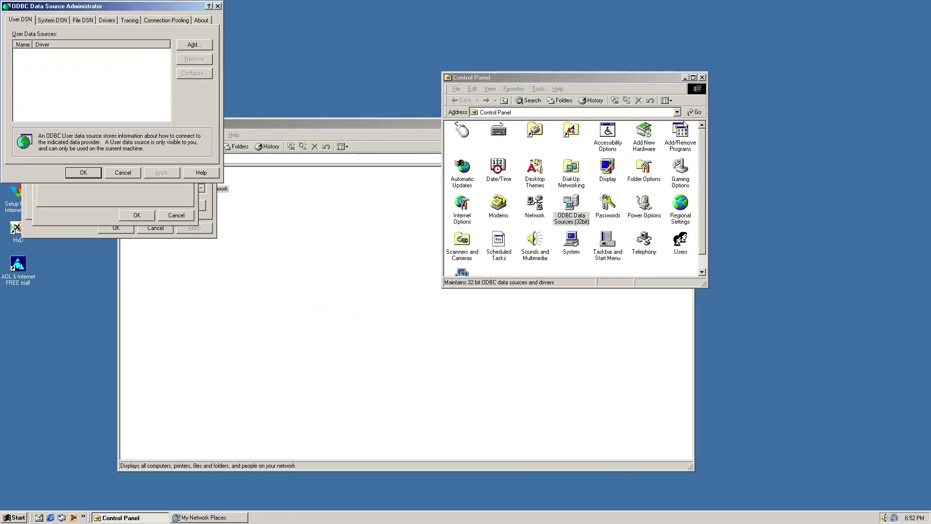
- Try to add an ODBC user data source, then close the ODBC, Passwords and Display dialogs
{"action": "left_click", "coordinate": [195, 43]}
{"action": "left_click", "coordinate": [219, 14]}
{"action": "left_click", "coordinate": [217, 6]}
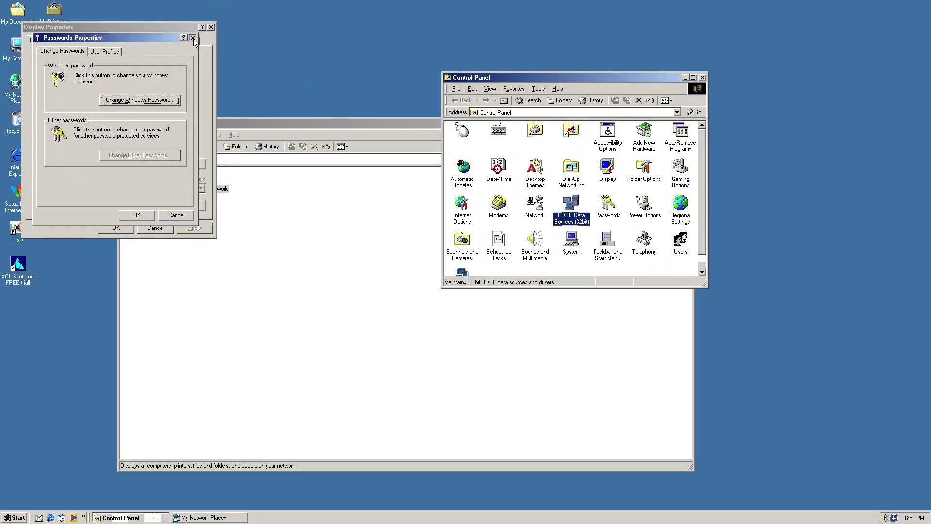
{"action": "left_click", "coordinate": [192, 38]}
{"action": "left_click", "coordinate": [211, 27]}
- Check that Users and Folder Options open from the Control Panel, cancelling the multi-user wizard and closing Folder Options
{"action": "double_click", "coordinate": [679, 240]}
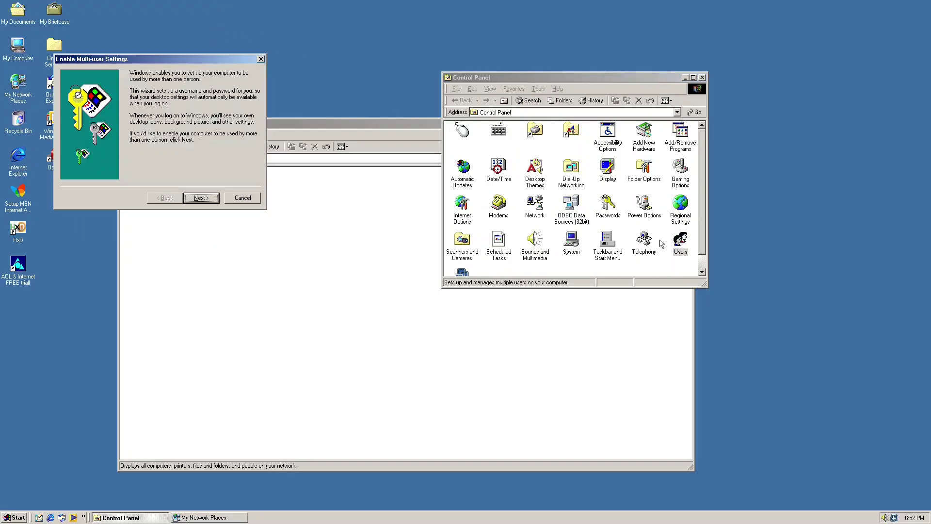
{"action": "left_click", "coordinate": [250, 197]}
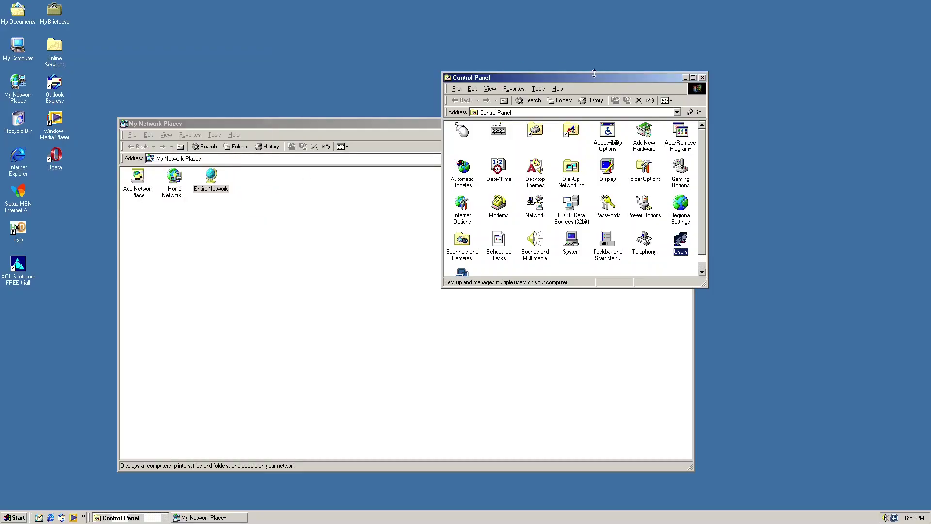
{"action": "left_click", "coordinate": [559, 89]}
{"action": "left_click", "coordinate": [620, 146]}
{"action": "left_click", "coordinate": [645, 168]}
{"action": "double_click", "coordinate": [631, 165]}
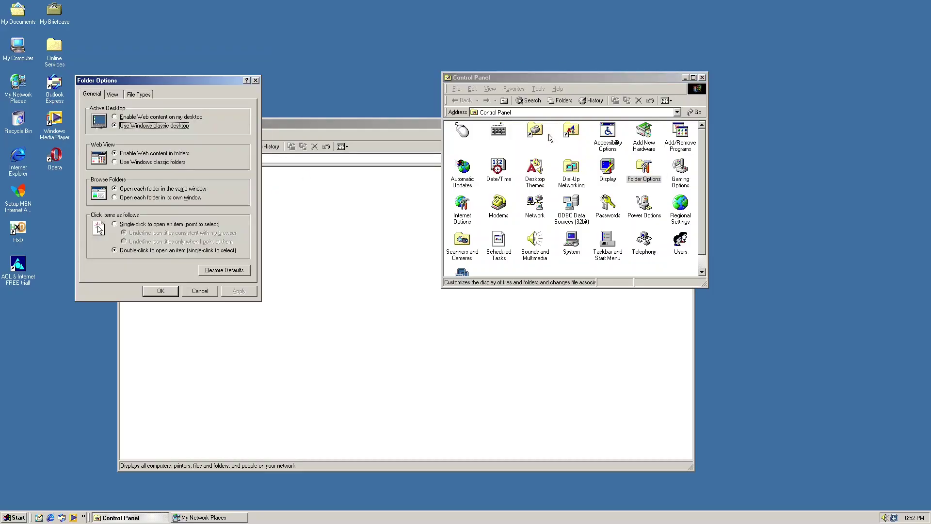
{"action": "left_click", "coordinate": [255, 80]}
- Close the Control Panel and My Network Places windows, then run iexplore and dismiss its error
{"action": "left_click", "coordinate": [702, 77]}
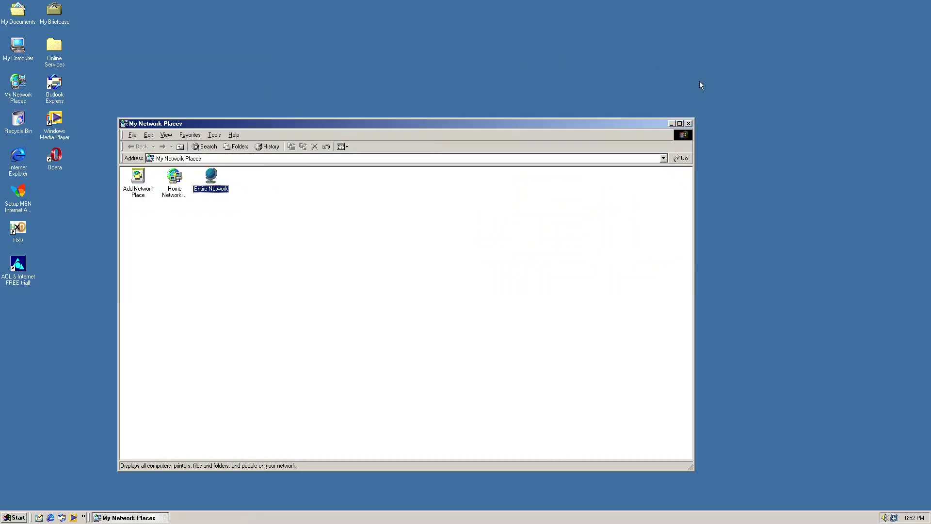
{"action": "left_click", "coordinate": [688, 123]}
{"action": "key", "text": "super"}
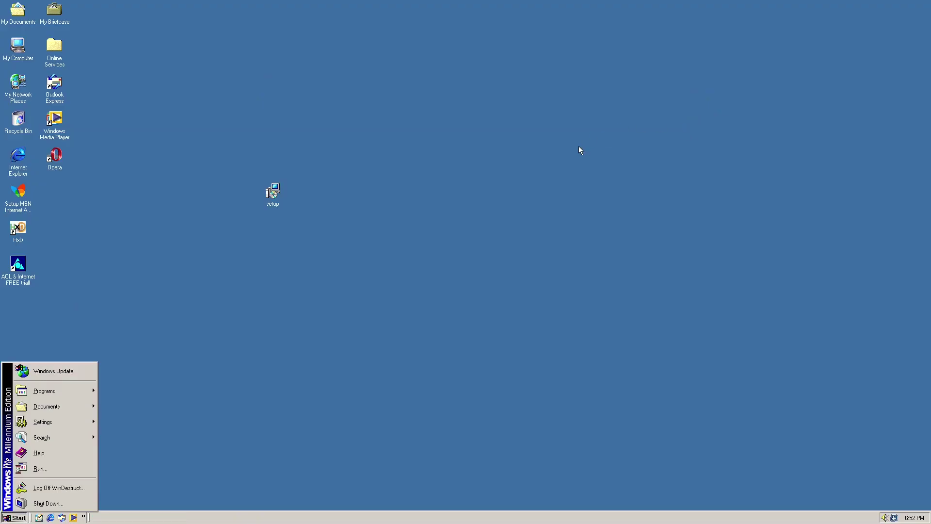
{"action": "type", "text": "riexplore"}
{"action": "key", "text": "Return"}
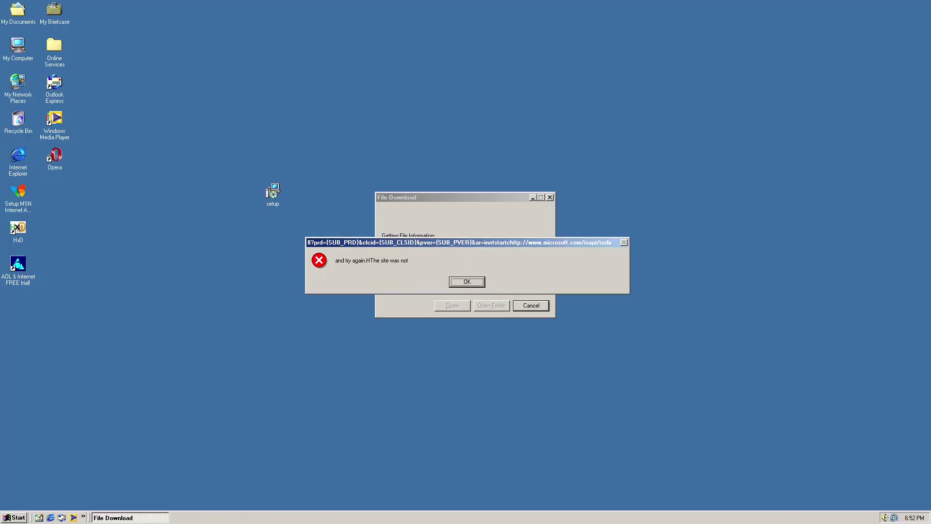
{"action": "key", "text": "Return"}
- Try to launch one of the Windows search options, then end the Explorer task through Close Program
{"action": "left_click", "coordinate": [14, 517]}
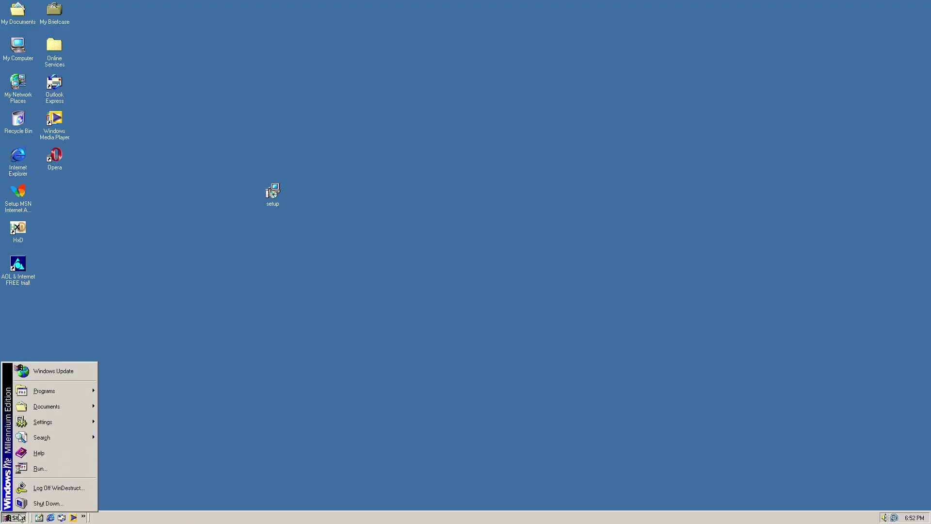
{"action": "mouse_move", "coordinate": [51, 439]}
{"action": "left_click", "coordinate": [131, 453]}
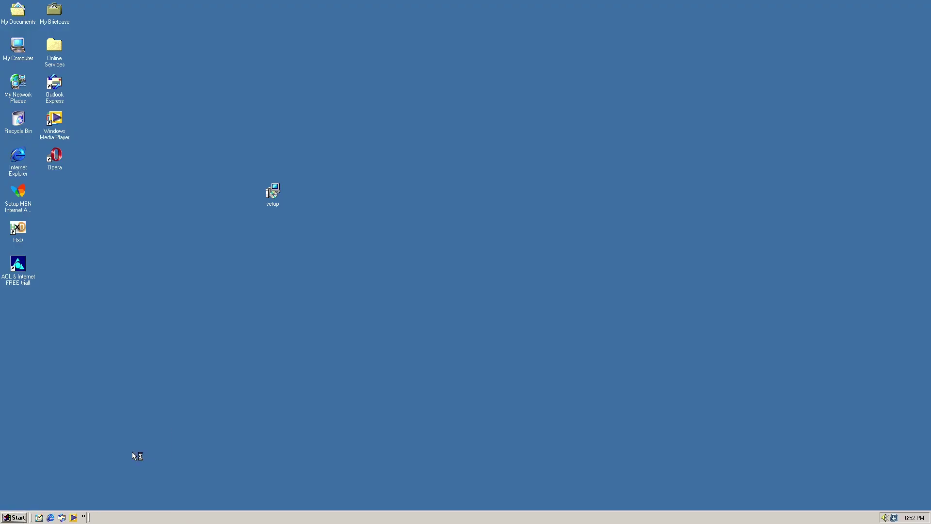
{"action": "key", "text": "super"}
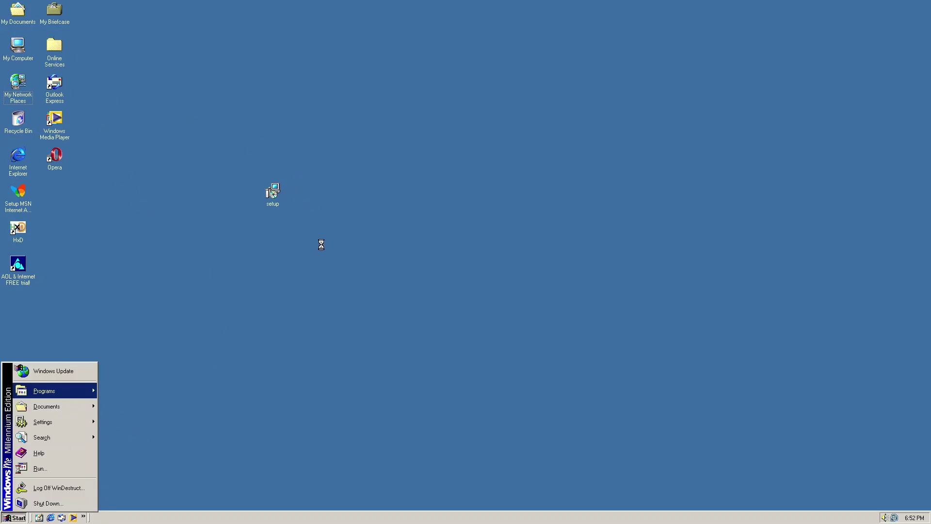
{"action": "key", "text": "ctrl+alt+Delete"}
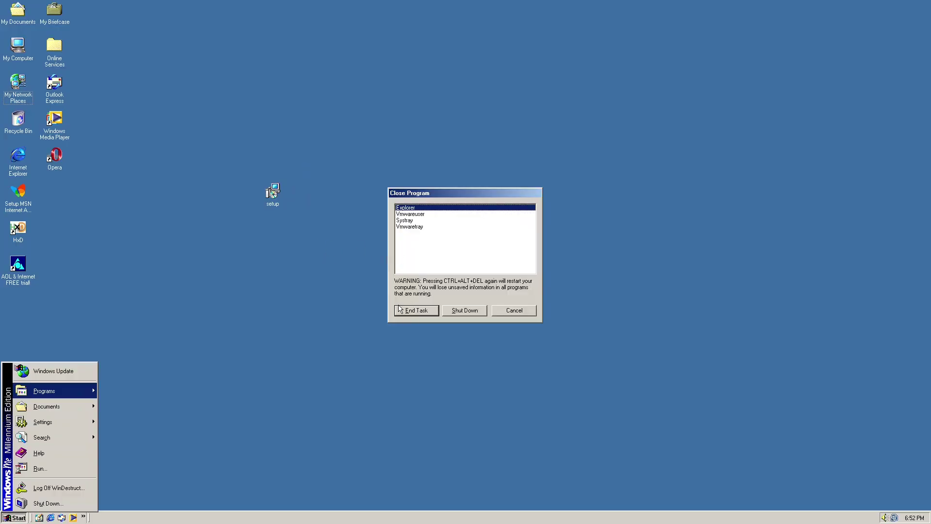
{"action": "left_click", "coordinate": [217, 338]}
{"action": "left_click", "coordinate": [407, 310]}
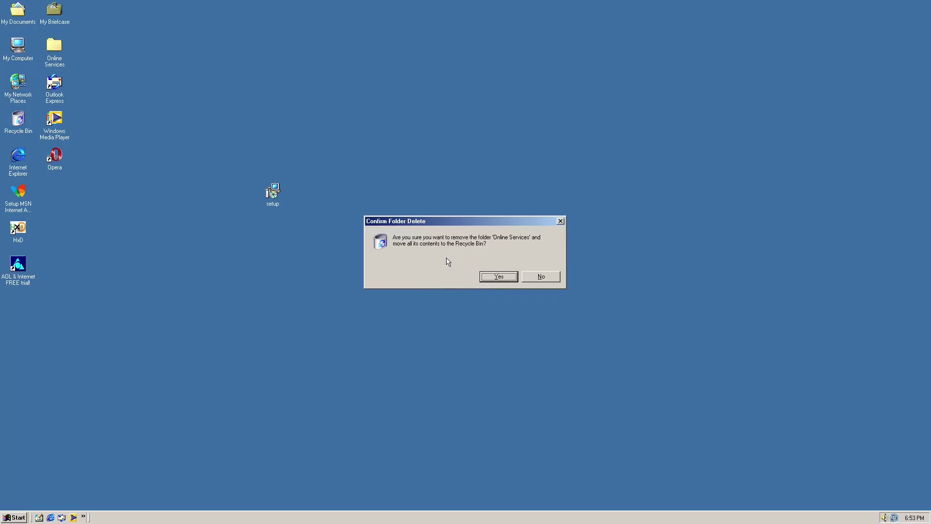
- Send the Online Services folder to the Recycle Bin and try to restore it from there
{"action": "left_click", "coordinate": [505, 276]}
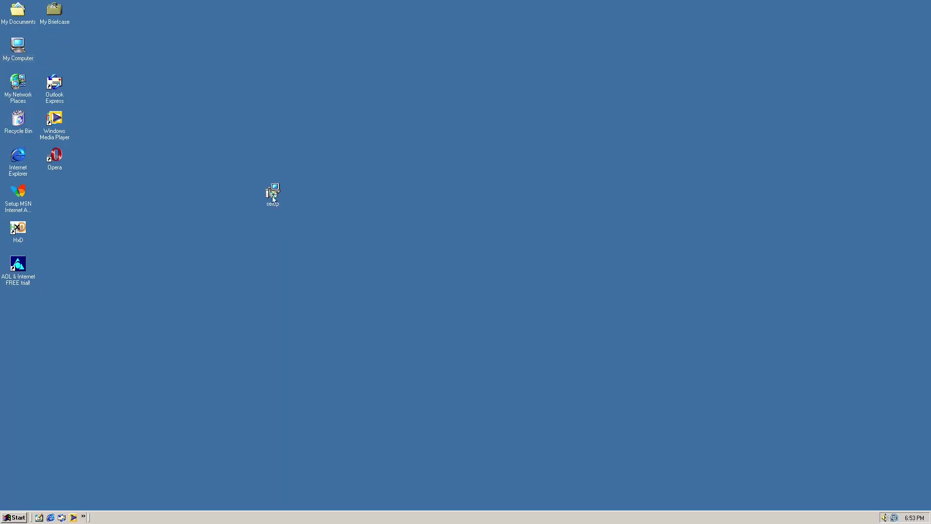
{"action": "double_click", "coordinate": [22, 121]}
{"action": "right_click", "coordinate": [125, 161]}
{"action": "left_click", "coordinate": [135, 163]}
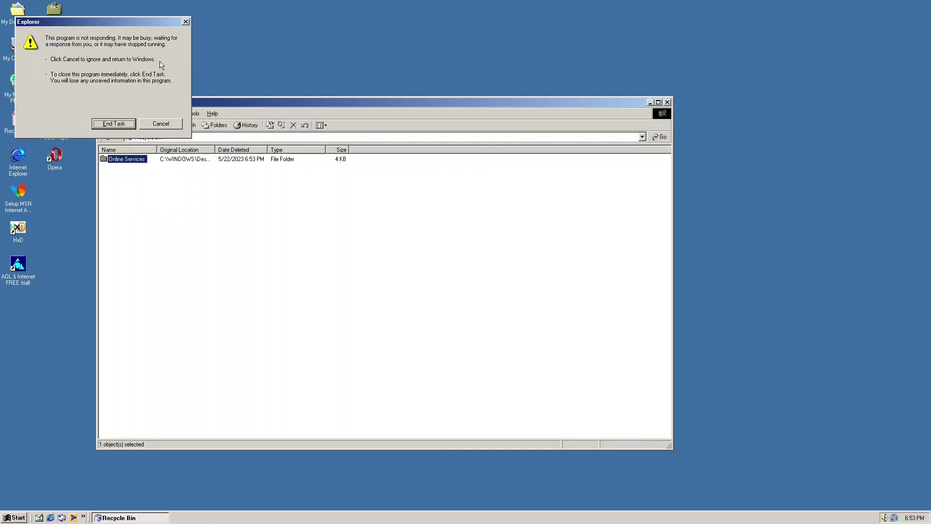
- End the hung Explorer task, look through the remaining programs in Close Program and shut down Windows
{"action": "left_click", "coordinate": [115, 122]}
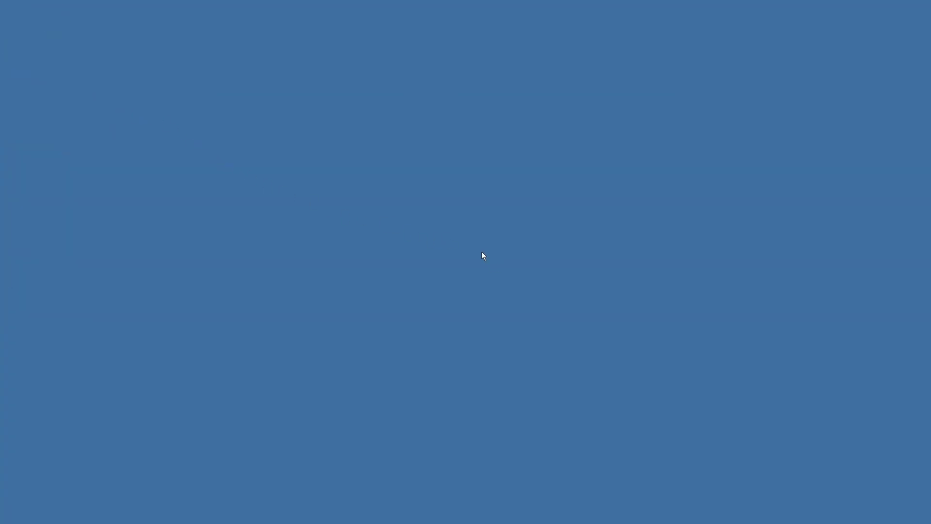
{"action": "key", "text": "ctrl+alt+Delete"}
{"action": "left_click", "coordinate": [427, 220]}
{"action": "left_click", "coordinate": [427, 207]}
{"action": "left_click", "coordinate": [427, 214]}
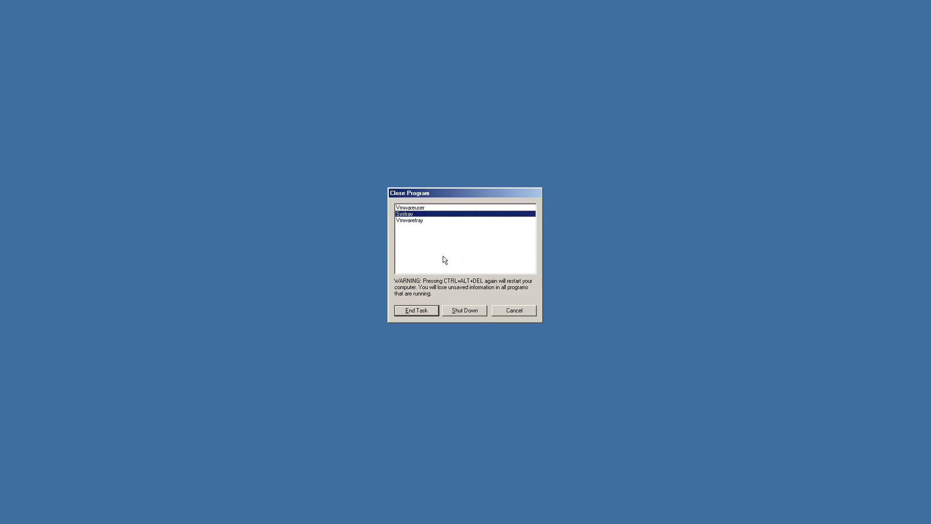
{"action": "left_click", "coordinate": [515, 310]}
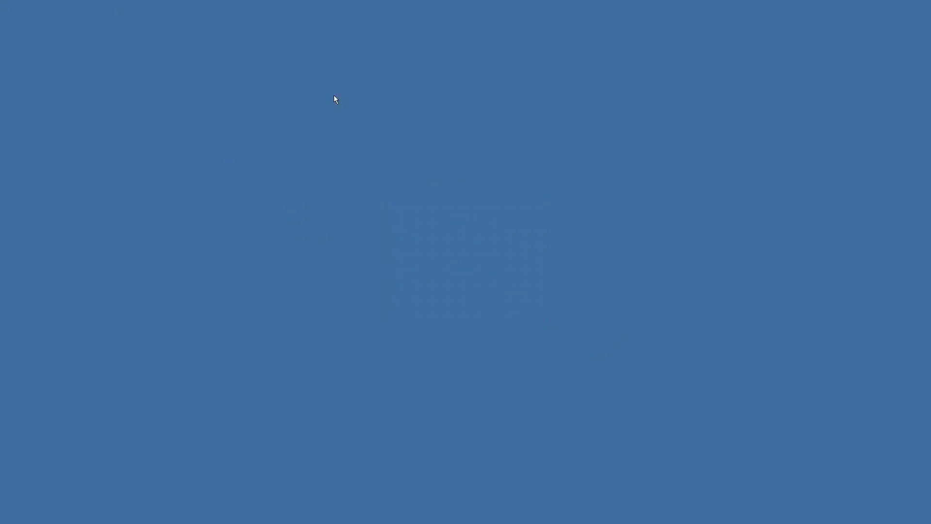
{"action": "key", "text": "ctrl+alt+Delete"}
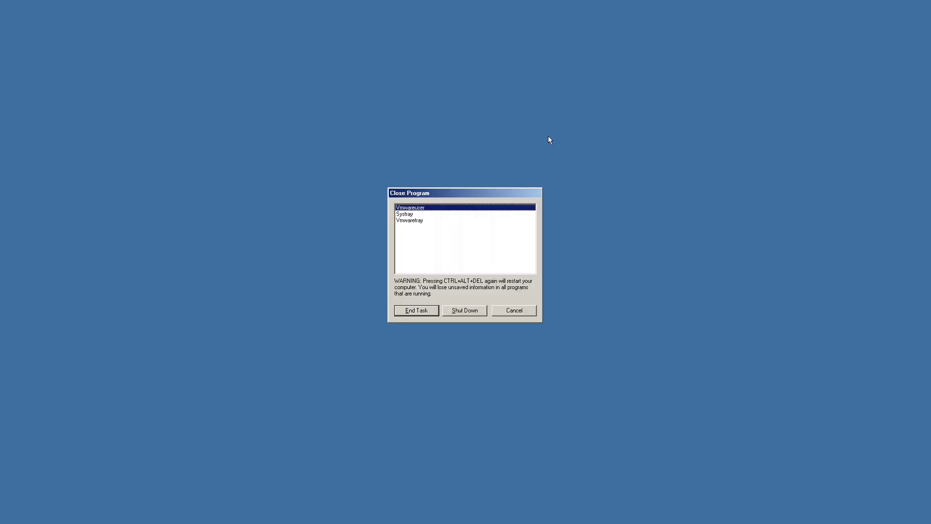
{"action": "left_click", "coordinate": [478, 220]}
{"action": "left_click", "coordinate": [508, 310]}
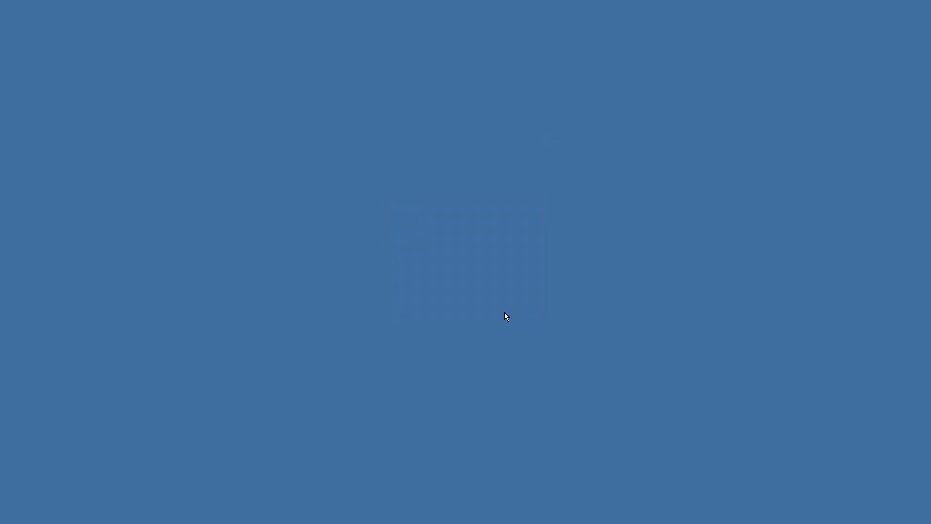
{"action": "key", "text": "ctrl+alt+Delete"}
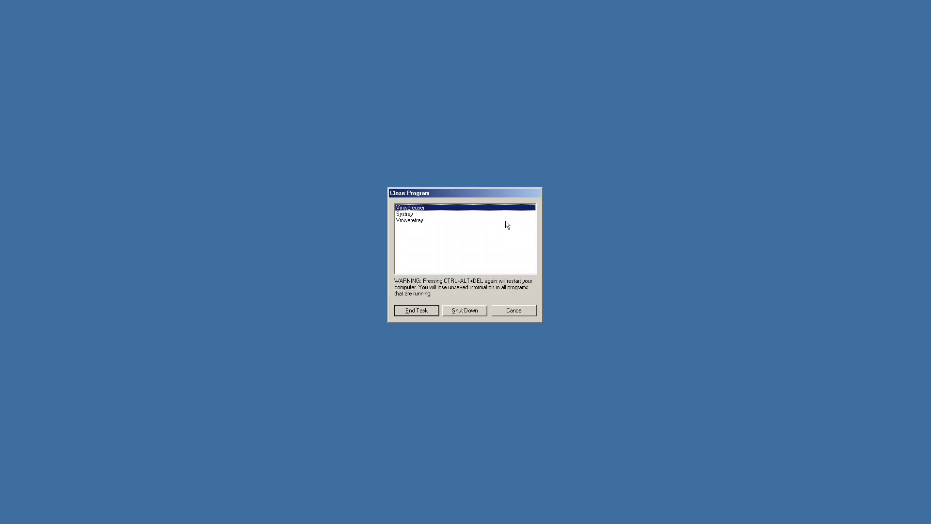
{"action": "left_click", "coordinate": [457, 309]}
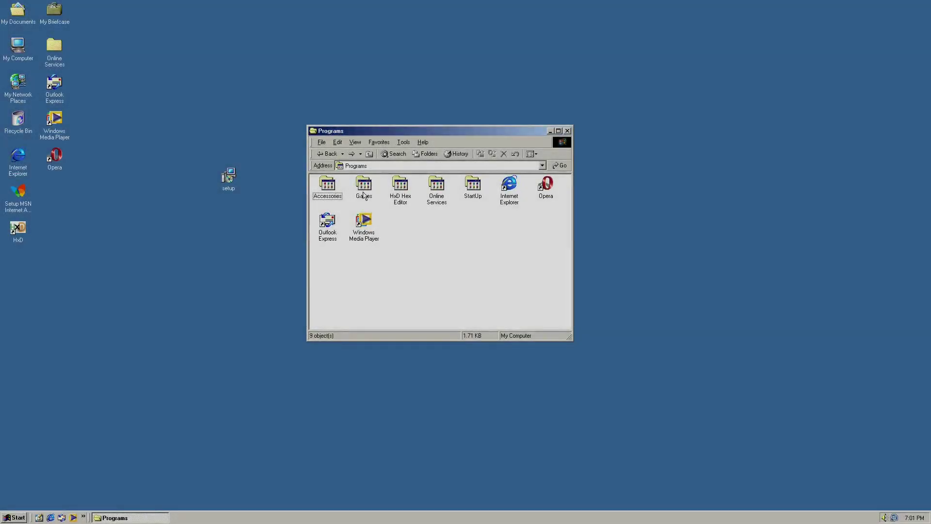
- Open the Games folder, launch Classic Solitaire and view its About information
{"action": "double_click", "coordinate": [365, 192]}
{"action": "double_click", "coordinate": [327, 184]}
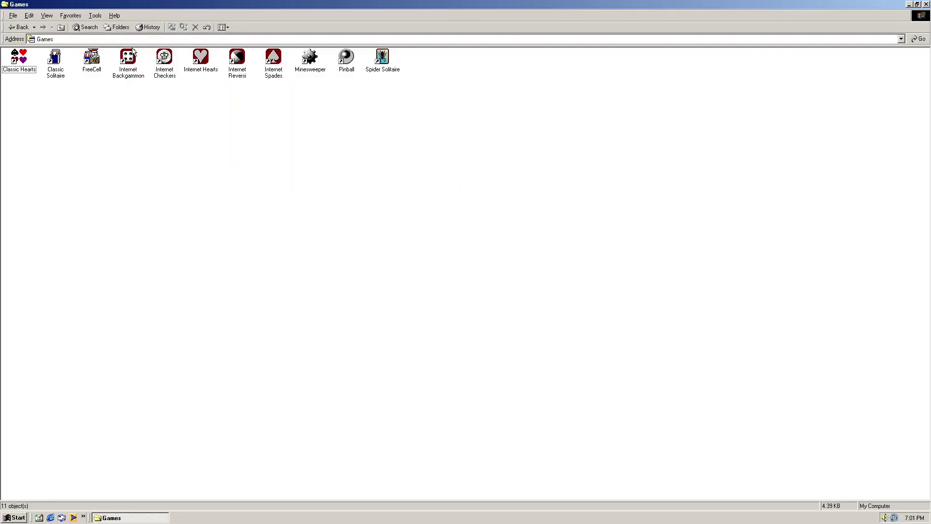
{"action": "double_click", "coordinate": [48, 63]}
{"action": "left_click", "coordinate": [144, 133]}
{"action": "left_click", "coordinate": [152, 155]}
{"action": "left_click", "coordinate": [313, 304]}
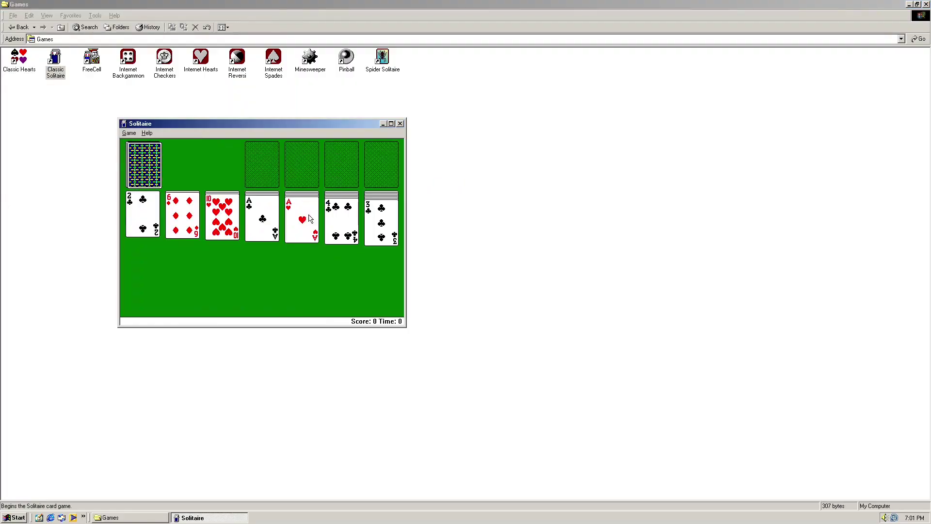
- Open Solitaire Help, select the Playing Solitaire topic, try the Print option and close the help window
{"action": "left_click", "coordinate": [145, 133]}
{"action": "left_click", "coordinate": [153, 141]}
{"action": "left_click", "coordinate": [57, 61]}
{"action": "left_click", "coordinate": [119, 21]}
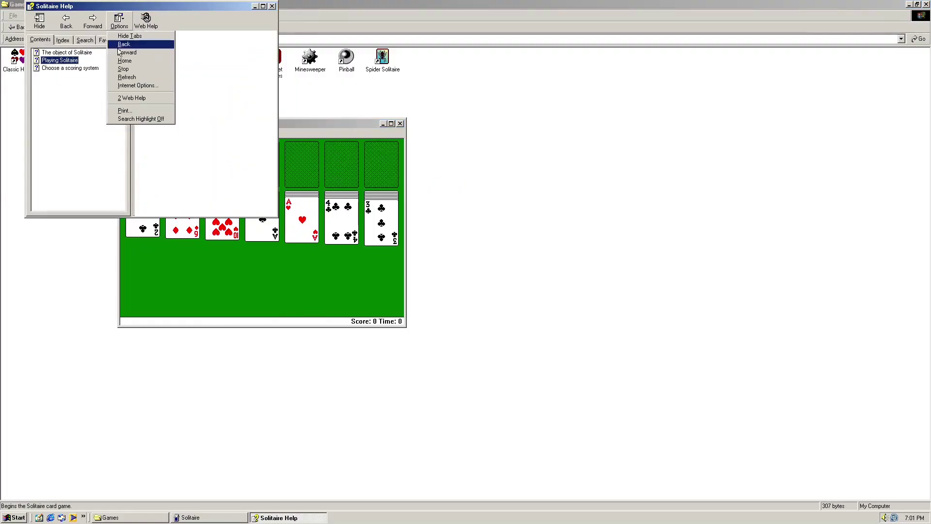
{"action": "left_click", "coordinate": [134, 113]}
{"action": "left_click", "coordinate": [192, 138]}
{"action": "left_click", "coordinate": [272, 6]}
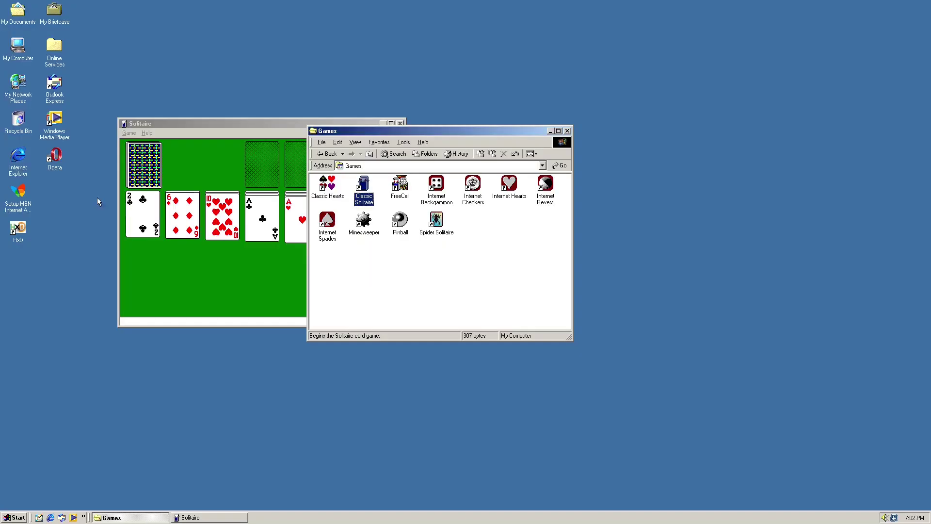
- Start FreeCell from the Games folder and close it again
{"action": "left_click", "coordinate": [526, 282]}
{"action": "left_click", "coordinate": [468, 283]}
{"action": "double_click", "coordinate": [409, 188]}
{"action": "left_click", "coordinate": [315, 15]}
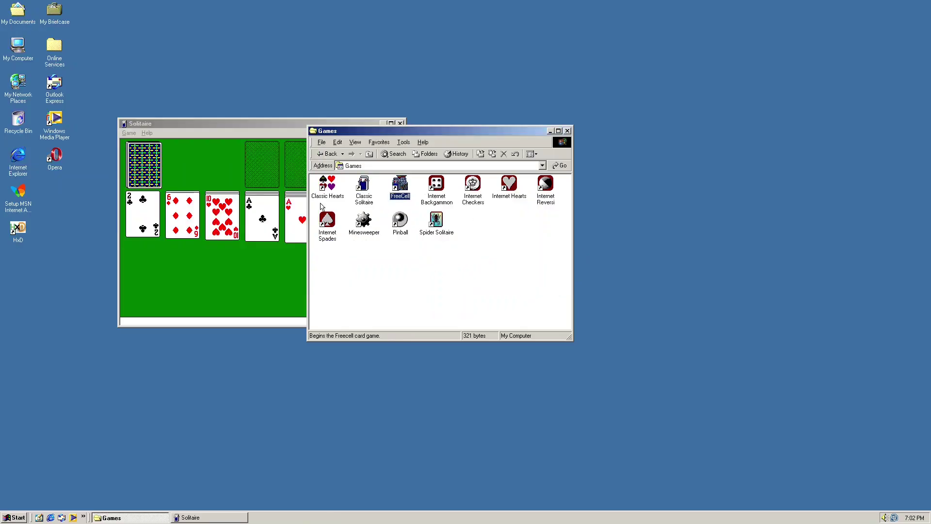
- Move the aces of hearts and clubs to the foundations in Solitaire and turn over the cards beneath them
{"action": "left_click", "coordinate": [262, 245]}
{"action": "double_click", "coordinate": [297, 218]}
{"action": "double_click", "coordinate": [265, 219]}
{"action": "left_click", "coordinate": [265, 218]}
{"action": "left_click", "coordinate": [297, 218]}
- Try to start Internet Backgammon, Internet Checkers and Internet Reversi, dismissing the message from each
{"action": "double_click", "coordinate": [439, 186]}
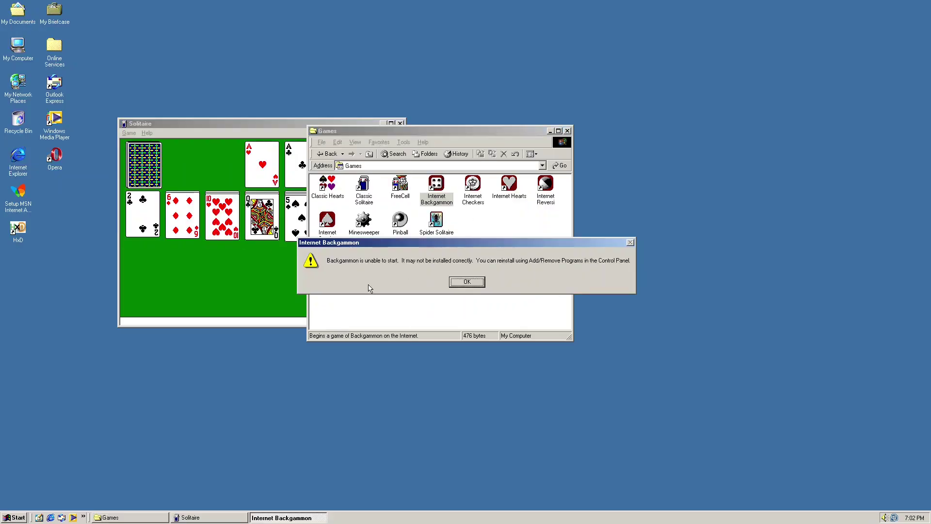
{"action": "left_click", "coordinate": [467, 281]}
{"action": "double_click", "coordinate": [473, 187]}
{"action": "left_click", "coordinate": [467, 282]}
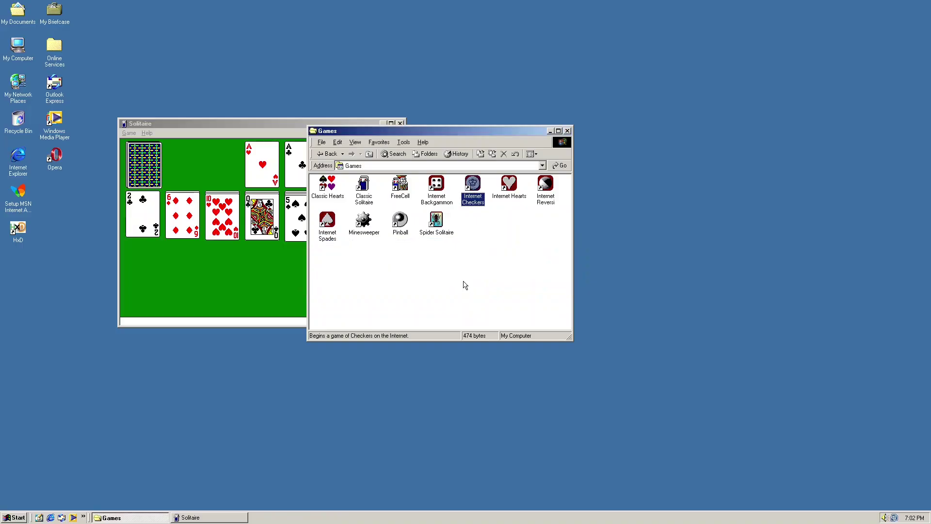
{"action": "key", "text": "Right"}
{"action": "key", "text": "Right"}
{"action": "key", "text": "Return"}
{"action": "key", "text": "Return"}
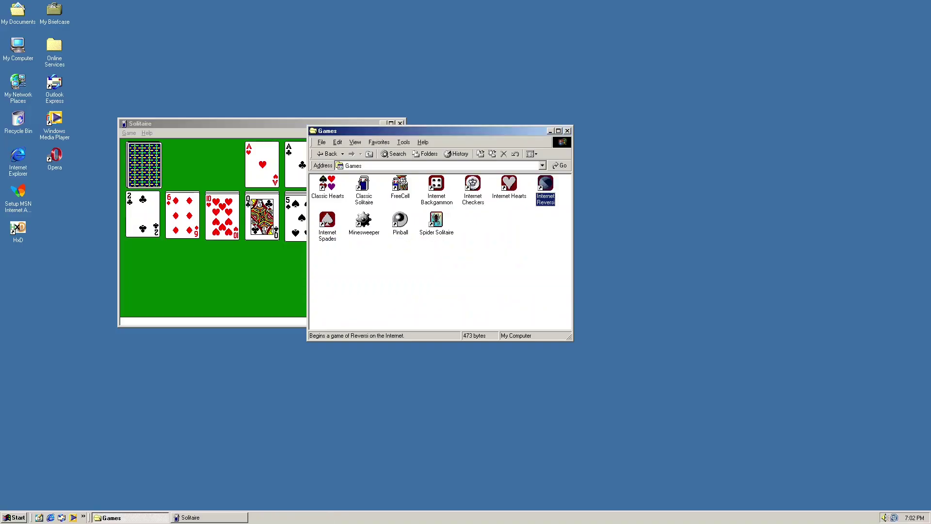
- Try to start Internet Spades from the Games folder and dismiss its message
{"action": "key", "text": "Left"}
{"action": "key", "text": "Left"}
{"action": "key", "text": "Left"}
{"action": "key", "text": "Left"}
{"action": "key", "text": "Down"}
{"action": "key", "text": "Left"}
{"action": "key", "text": "Left"}
{"action": "key", "text": "Return"}
{"action": "key", "text": "Return"}
- Start Minesweeper from the Games folder and uncover several scattered squares
{"action": "key", "text": "Right"}
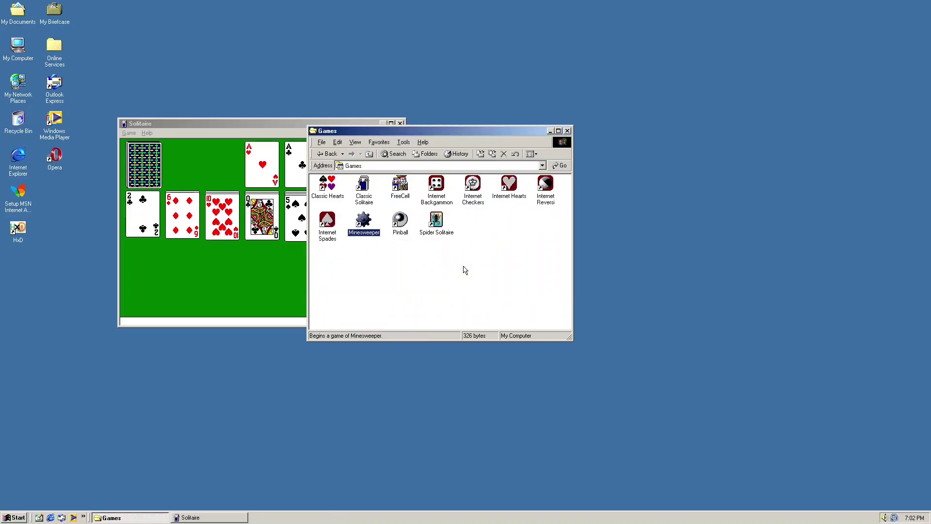
{"action": "key", "text": "Return"}
{"action": "left_click", "coordinate": [56, 91]}
{"action": "left_click", "coordinate": [63, 91]}
{"action": "left_click", "coordinate": [94, 122]}
{"action": "left_click", "coordinate": [86, 68]}
{"action": "left_click", "coordinate": [94, 91]}
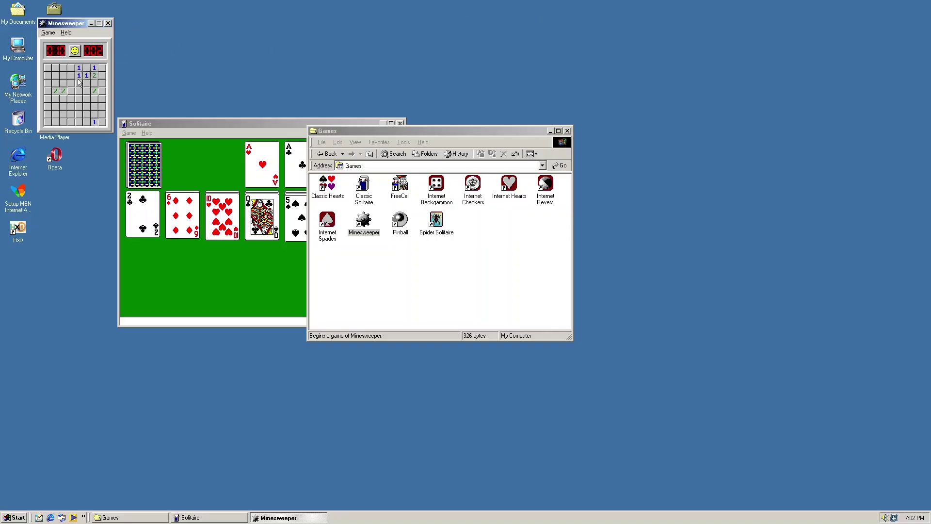
- Flag the mines in the upper part of the Minesweeper board and uncover the safe squares around them
{"action": "right_click", "coordinate": [71, 75]}
{"action": "middle_click", "coordinate": [71, 71]}
{"action": "middle_click", "coordinate": [64, 68]}
{"action": "middle_click", "coordinate": [62, 77]}
{"action": "middle_click", "coordinate": [73, 83]}
{"action": "left_click", "coordinate": [85, 83]}
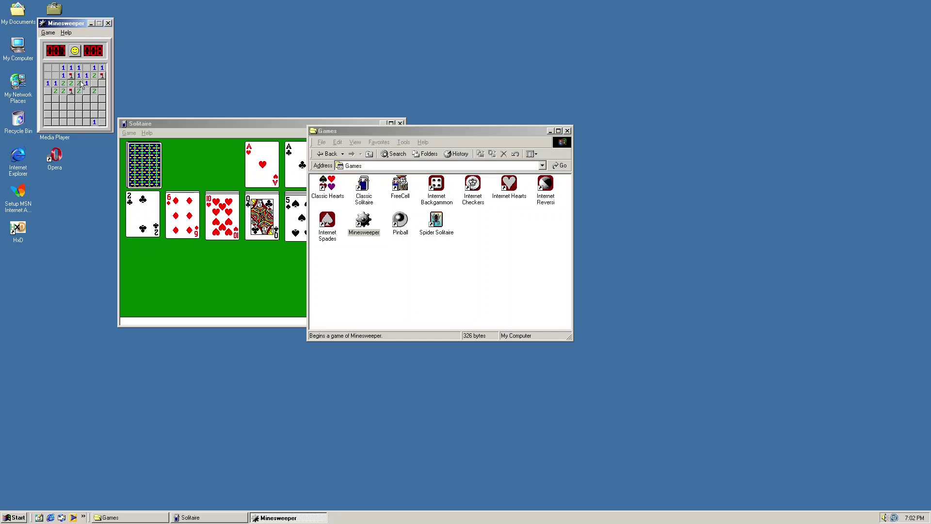
{"action": "left_click", "coordinate": [84, 89]}
{"action": "middle_click", "coordinate": [80, 90]}
{"action": "right_click", "coordinate": [93, 83]}
{"action": "middle_click", "coordinate": [89, 89]}
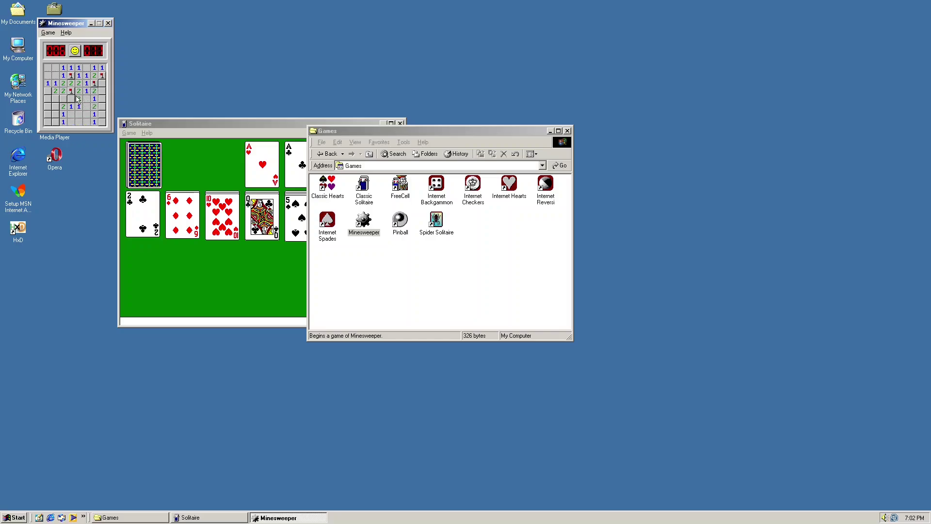
- Flag the remaining Minesweeper mines, uncover the last safe squares and accept the default name Anonymous for the best time
{"action": "right_click", "coordinate": [71, 99]}
{"action": "left_click", "coordinate": [55, 99]}
{"action": "left_click", "coordinate": [63, 99]}
{"action": "middle_click", "coordinate": [55, 108]}
{"action": "middle_click", "coordinate": [49, 116]}
{"action": "left_click", "coordinate": [101, 85]}
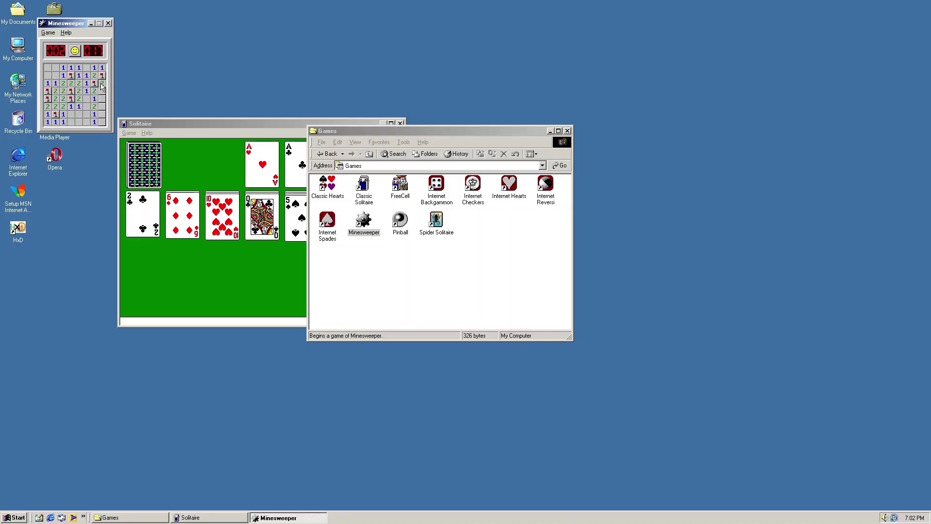
{"action": "right_click", "coordinate": [102, 100]}
{"action": "left_click", "coordinate": [101, 107]}
{"action": "left_click", "coordinate": [99, 123]}
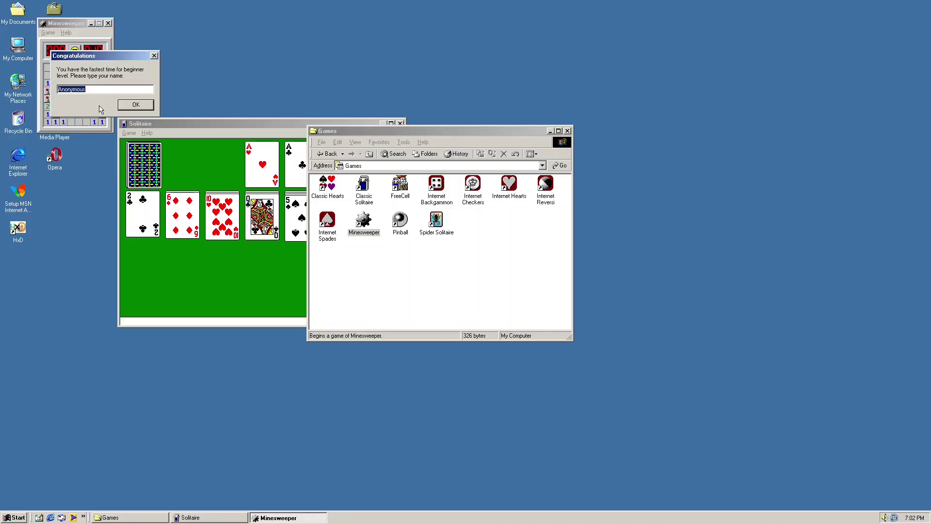
{"action": "key", "text": "Return"}
{"action": "left_click", "coordinate": [171, 125]}
- Look over Minesweeper's help and game commands and close the game
{"action": "left_click", "coordinate": [65, 32]}
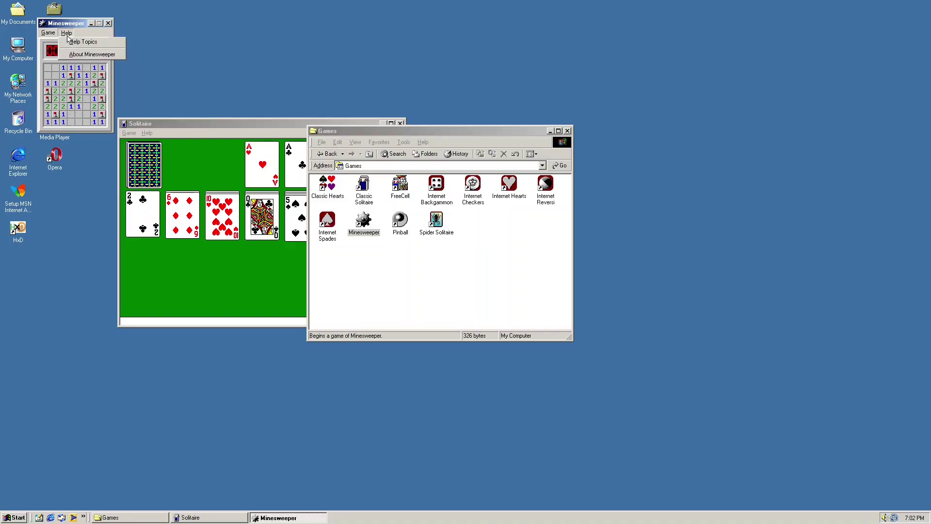
{"action": "mouse_move", "coordinate": [48, 33]}
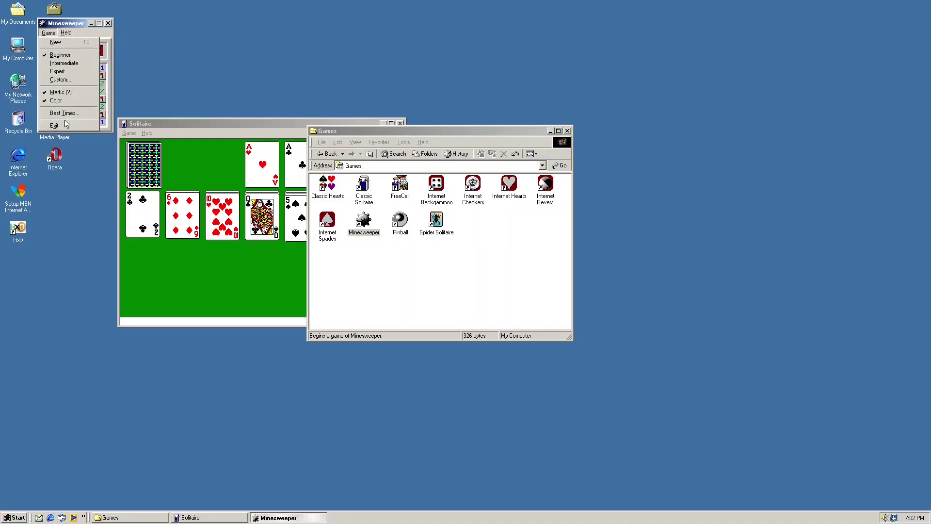
{"action": "left_click", "coordinate": [108, 23]}
- Open My Briefcase past its welcome page, look over its commands, and close it along with the Games folder and Solitaire
{"action": "double_click", "coordinate": [62, 16]}
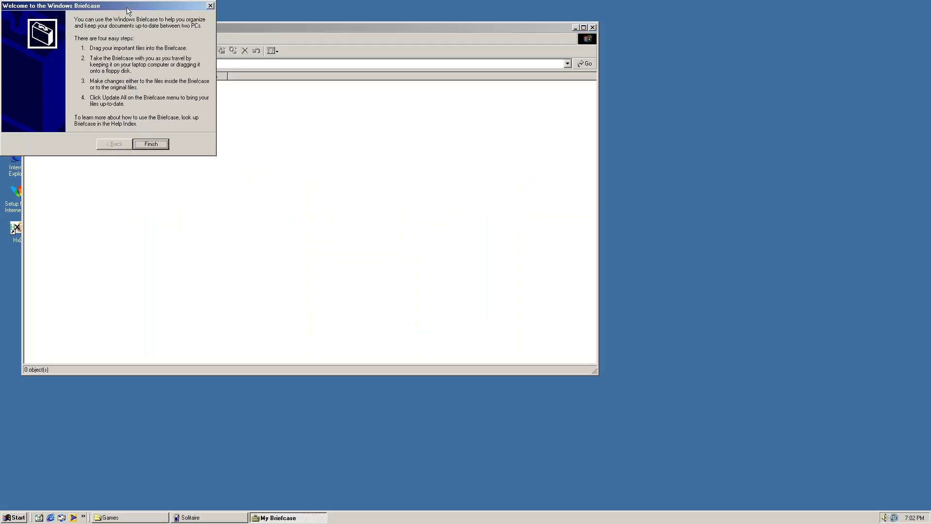
{"action": "left_click", "coordinate": [158, 142]}
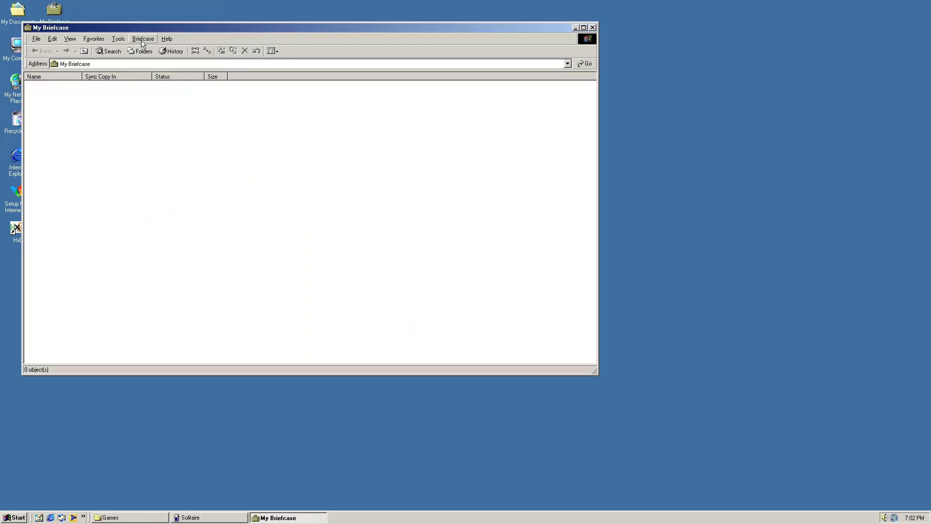
{"action": "left_click", "coordinate": [93, 39]}
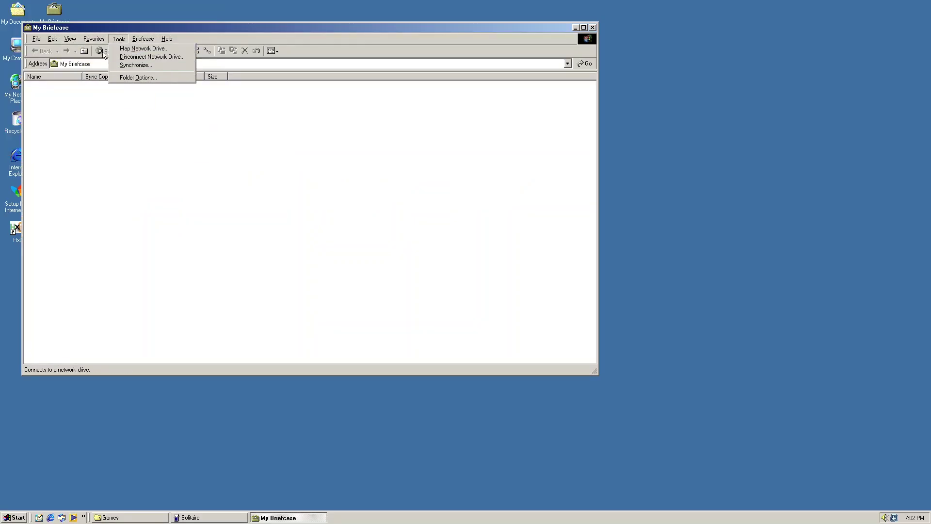
{"action": "mouse_move", "coordinate": [53, 43]}
{"action": "left_click", "coordinate": [584, 27]}
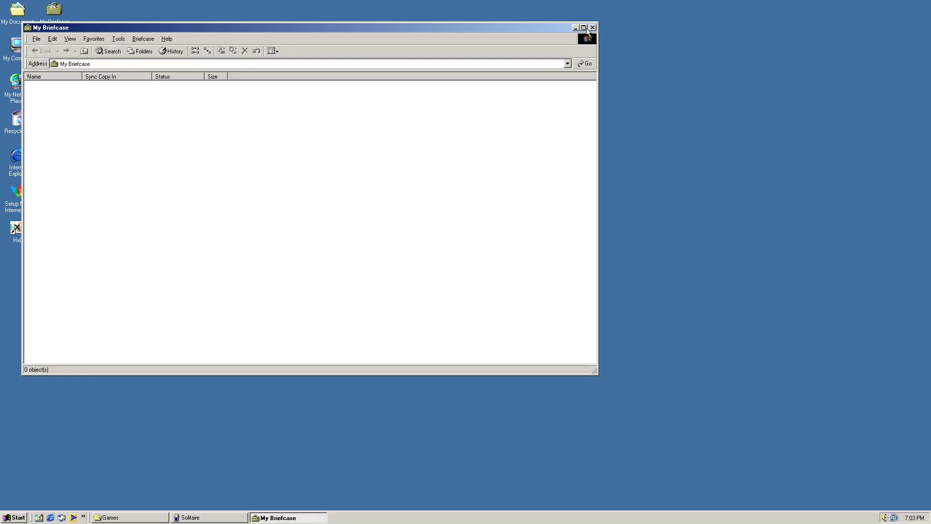
{"action": "key", "text": "alt+F4"}
{"action": "left_click", "coordinate": [567, 131]}
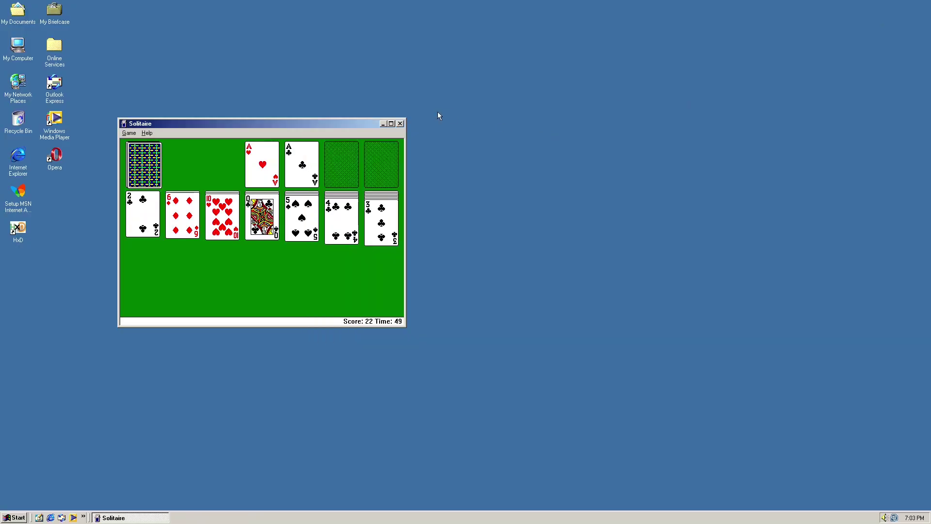
{"action": "left_click", "coordinate": [401, 123]}
- Try to start Opera from the desktop and dismiss its message
{"action": "right_click", "coordinate": [168, 217]}
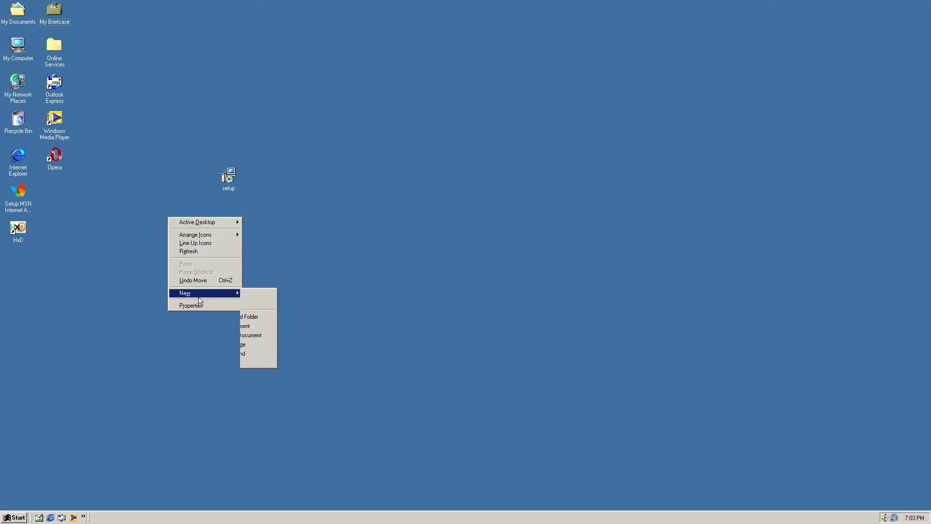
{"action": "double_click", "coordinate": [54, 160]}
{"action": "left_click", "coordinate": [527, 247]}
- Create a new WordPad document and a new wave sound file on the desktop, keeping their default names
{"action": "right_click", "coordinate": [465, 234]}
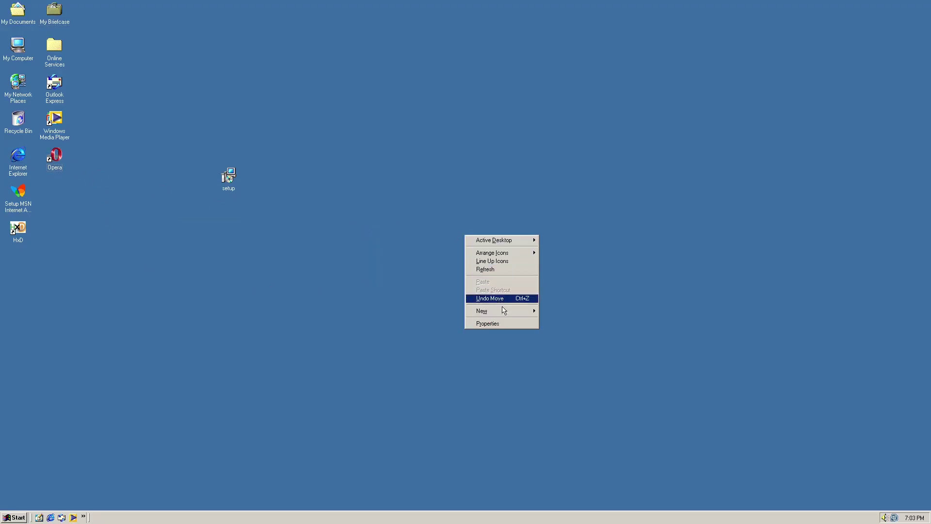
{"action": "mouse_move", "coordinate": [504, 311]}
{"action": "left_click", "coordinate": [558, 353]}
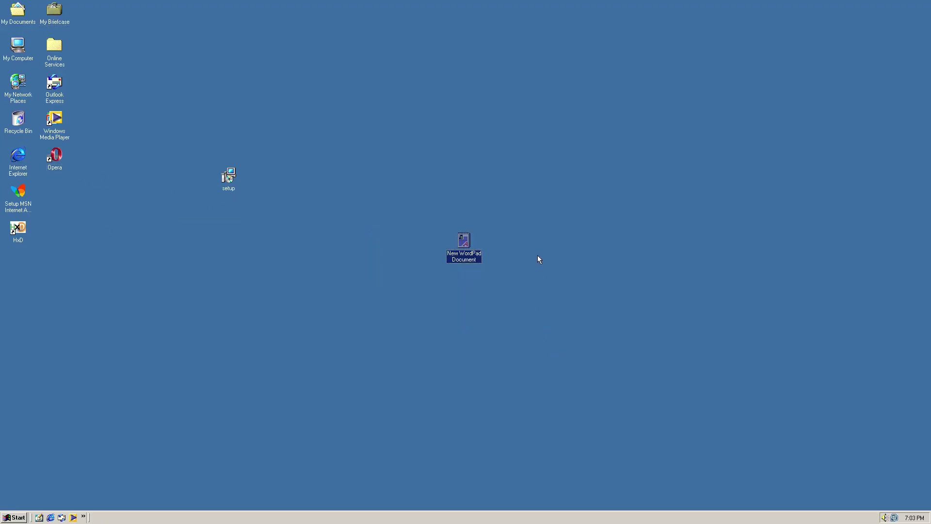
{"action": "right_click", "coordinate": [537, 255]}
{"action": "mouse_move", "coordinate": [553, 330]}
{"action": "left_click", "coordinate": [625, 391]}
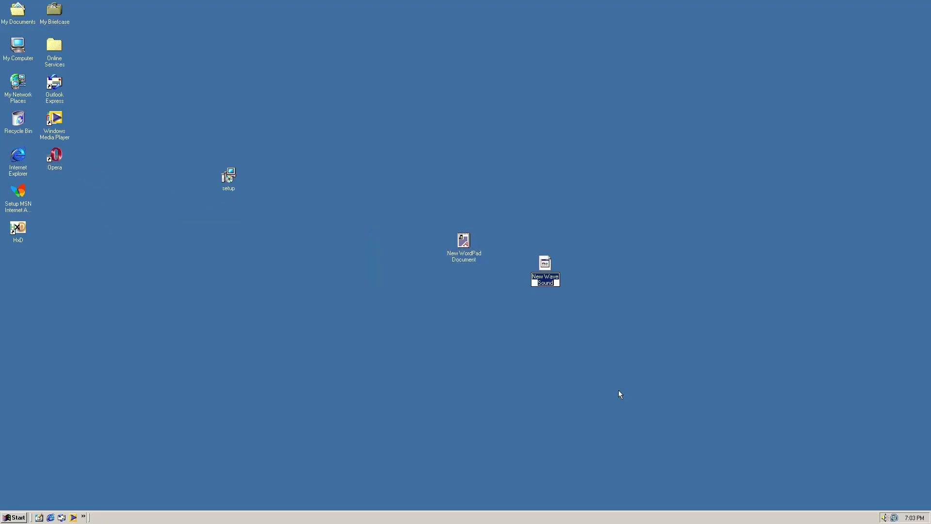
- Open the New WordPad Document from the desktop and maximize its window
{"action": "double_click", "coordinate": [468, 242]}
{"action": "left_click_drag", "start_coordinate": [152, 95], "coordinate": [430, 225]}
{"action": "left_click", "coordinate": [114, 433]}
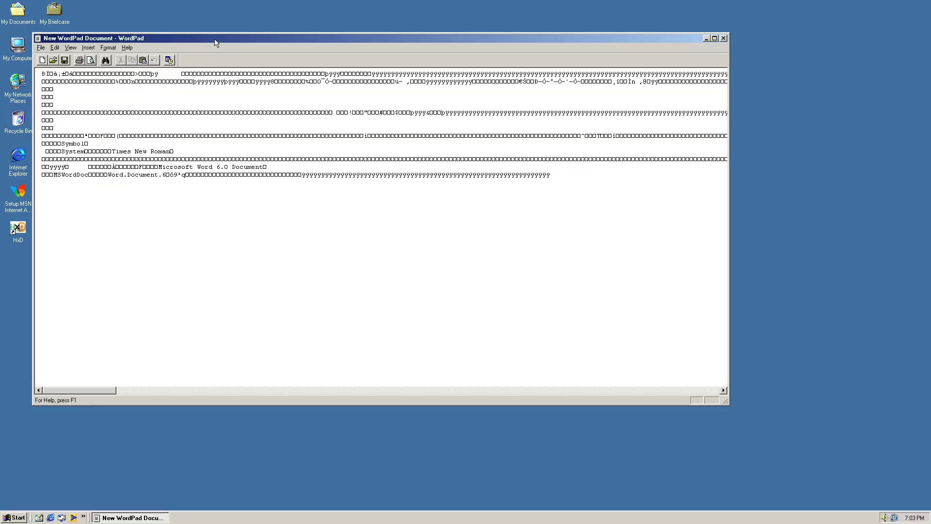
{"action": "double_click", "coordinate": [249, 28]}
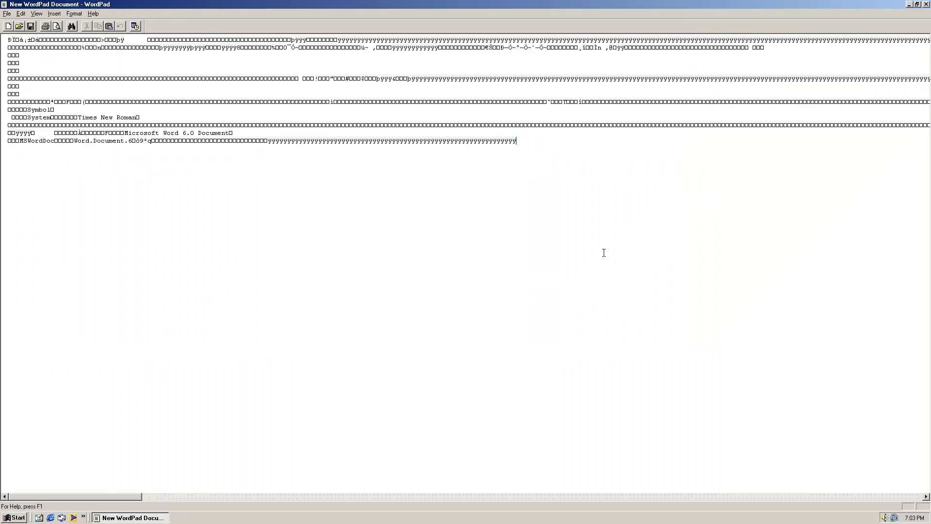
- Scan the WordPad document's contents, view the available date and time formats and cancel without inserting one
{"action": "left_click_drag", "start_coordinate": [107, 500], "coordinate": [68, 178]}
{"action": "left_click", "coordinate": [135, 25]}
{"action": "scroll", "coordinate": [462, 241], "scroll_direction": "down", "scroll_amount": 2}
{"action": "scroll", "coordinate": [462, 242], "scroll_direction": "up", "scroll_amount": 2}
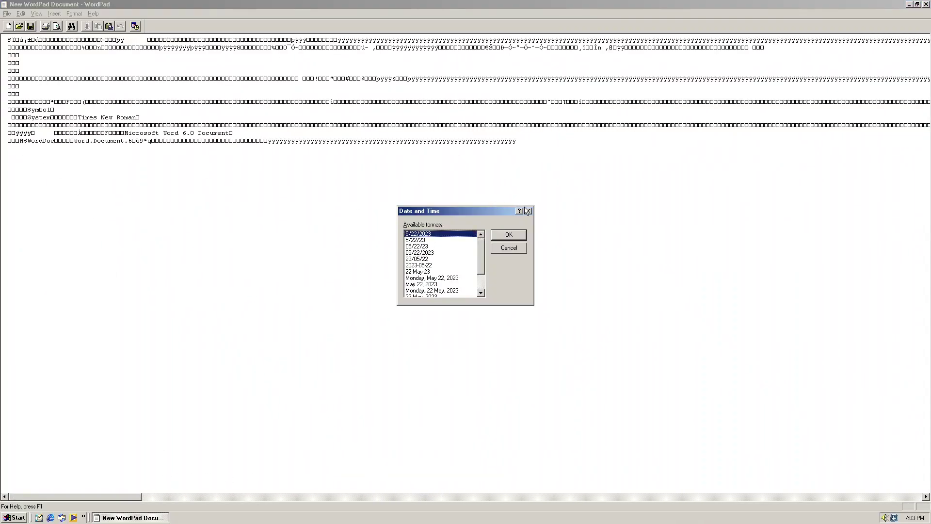
{"action": "left_click", "coordinate": [527, 211]}
- Review WordPad's Write and Embedded options, cancel without changing them and close WordPad
{"action": "left_click", "coordinate": [36, 13]}
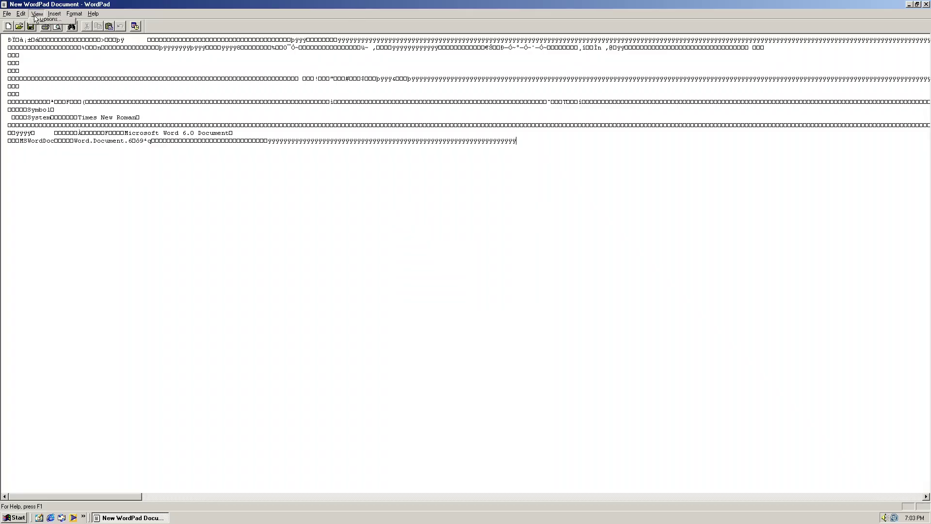
{"action": "left_click", "coordinate": [75, 62]}
{"action": "left_click", "coordinate": [471, 218]}
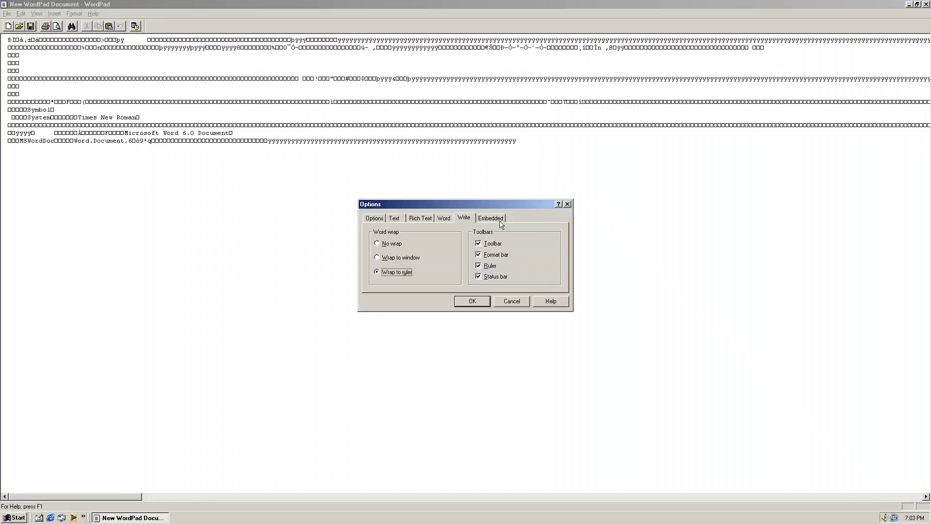
{"action": "left_click", "coordinate": [491, 219]}
{"action": "left_click", "coordinate": [568, 204]}
{"action": "left_click", "coordinate": [927, 4]}
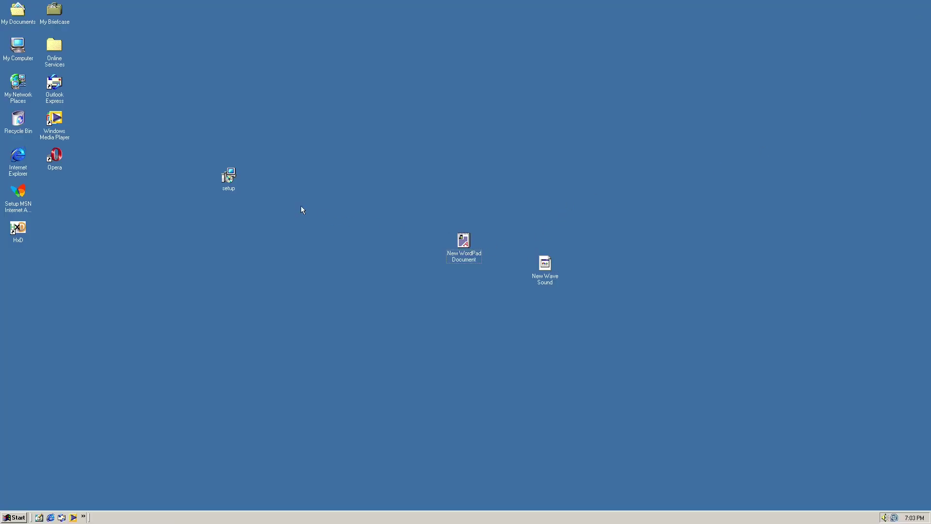
- Try to open the New Wave Sound file from the desktop and dismiss the messages
{"action": "double_click", "coordinate": [543, 265]}
{"action": "left_click", "coordinate": [464, 281]}
{"action": "left_click", "coordinate": [466, 281]}
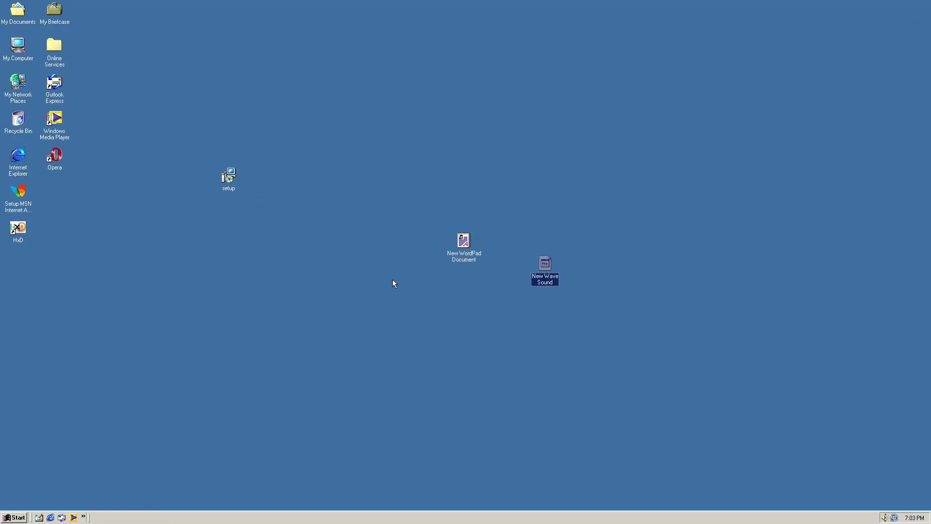
- Try to start Outlook Express and Windows Media Player from the desktop, dismissing the messages from each
{"action": "left_click", "coordinate": [22, 82]}
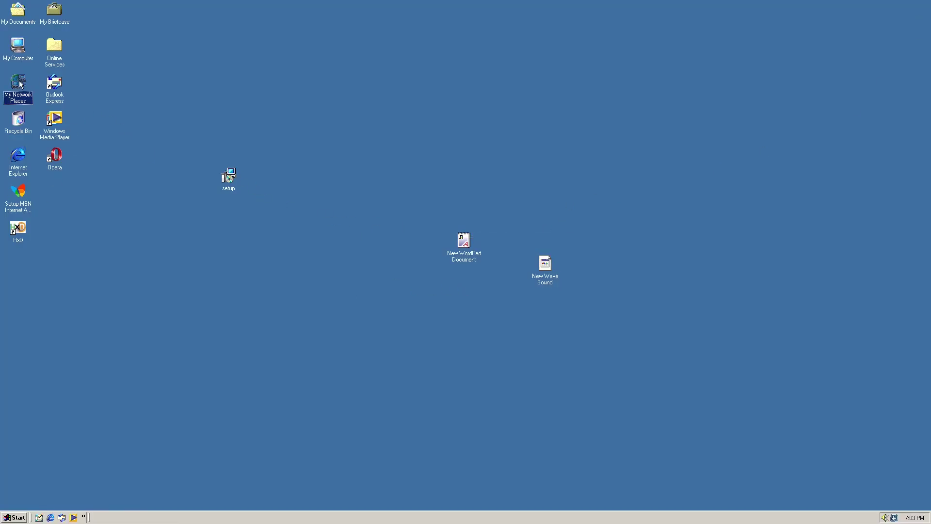
{"action": "double_click", "coordinate": [53, 91]}
{"action": "left_click", "coordinate": [459, 286]}
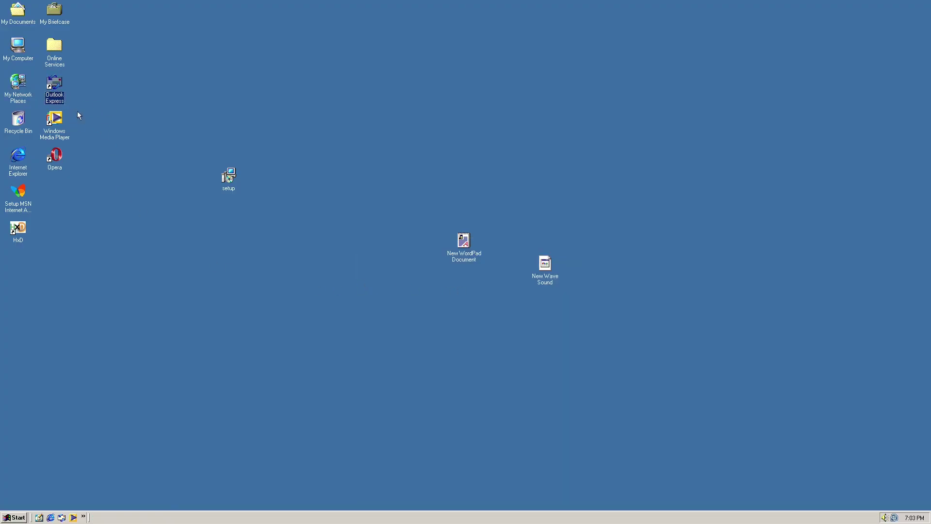
{"action": "double_click", "coordinate": [55, 130]}
{"action": "left_click", "coordinate": [469, 286]}
{"action": "left_click", "coordinate": [479, 284]}
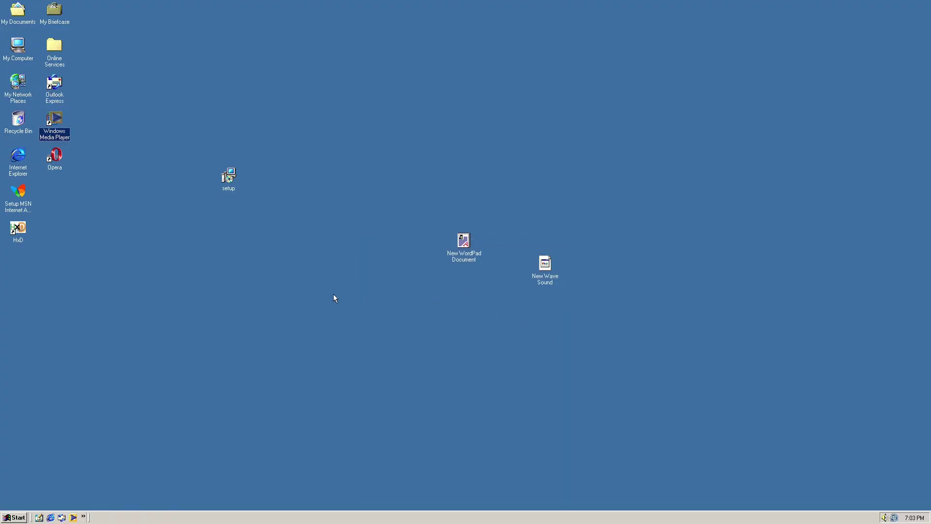
- Inspect the Windows Media Player shortcut's properties, browse the icons in SHELL32.DLL and close without changing the icon
{"action": "left_click", "coordinate": [8, 518]}
{"action": "right_click", "coordinate": [57, 125]}
{"action": "left_click", "coordinate": [92, 204]}
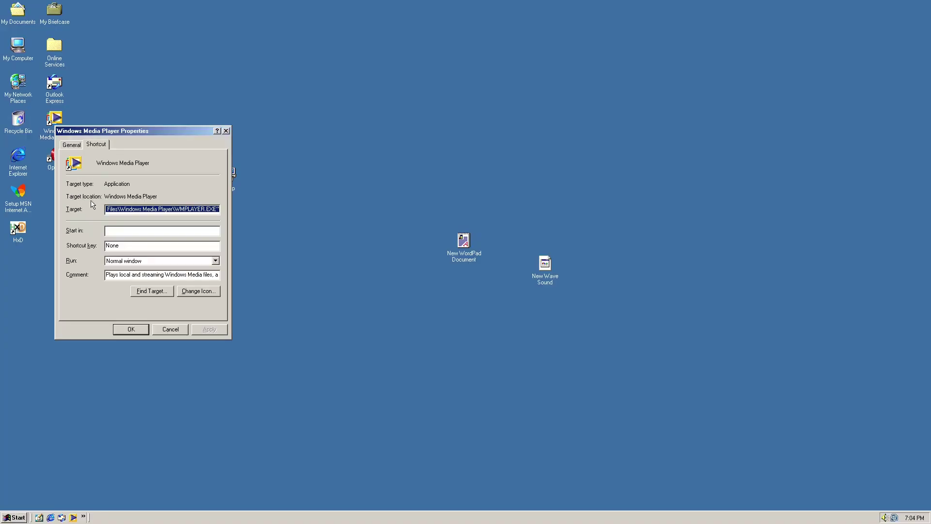
{"action": "left_click", "coordinate": [194, 293]}
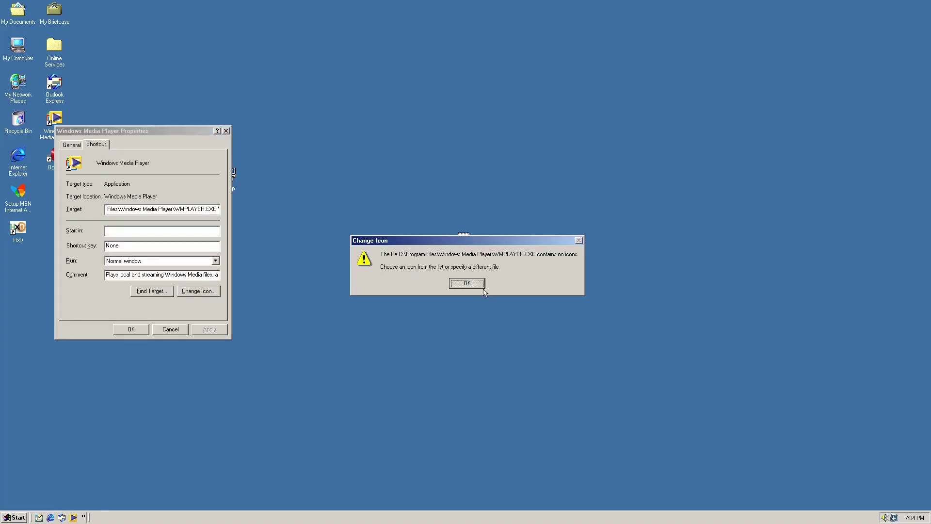
{"action": "left_click", "coordinate": [454, 282]}
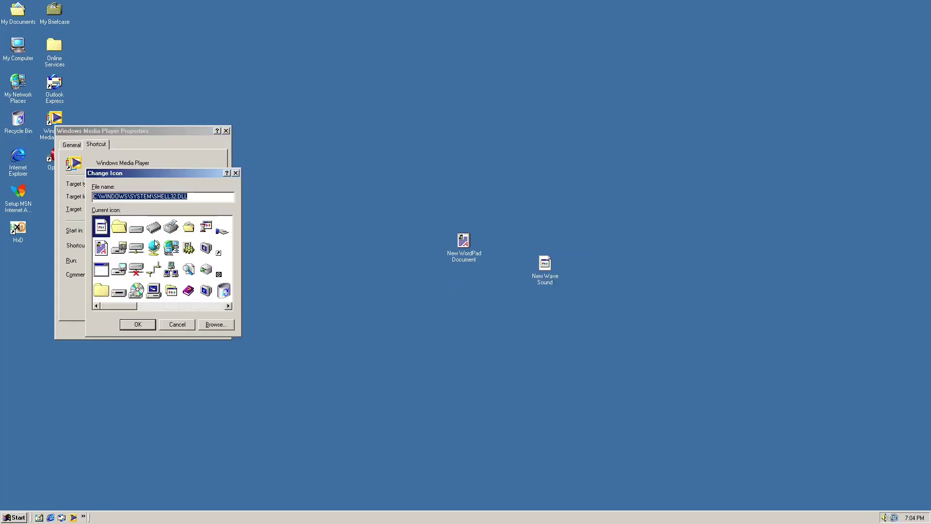
{"action": "left_click_drag", "start_coordinate": [130, 307], "coordinate": [112, 298]}
{"action": "left_click", "coordinate": [236, 173]}
{"action": "left_click", "coordinate": [226, 130]}
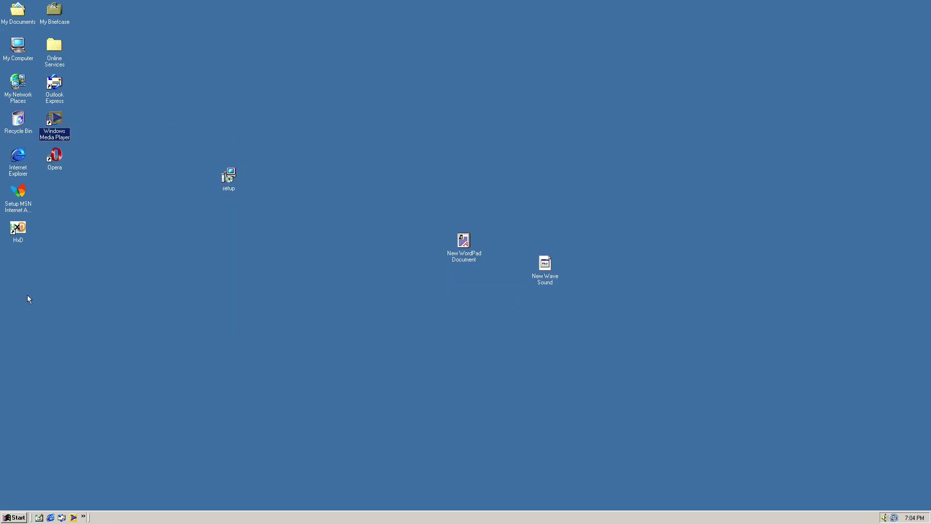
- Try to start Imaging from the Accessories and dismiss its error messages
{"action": "left_click", "coordinate": [15, 517]}
{"action": "mouse_move", "coordinate": [73, 391]}
{"action": "mouse_move", "coordinate": [146, 388]}
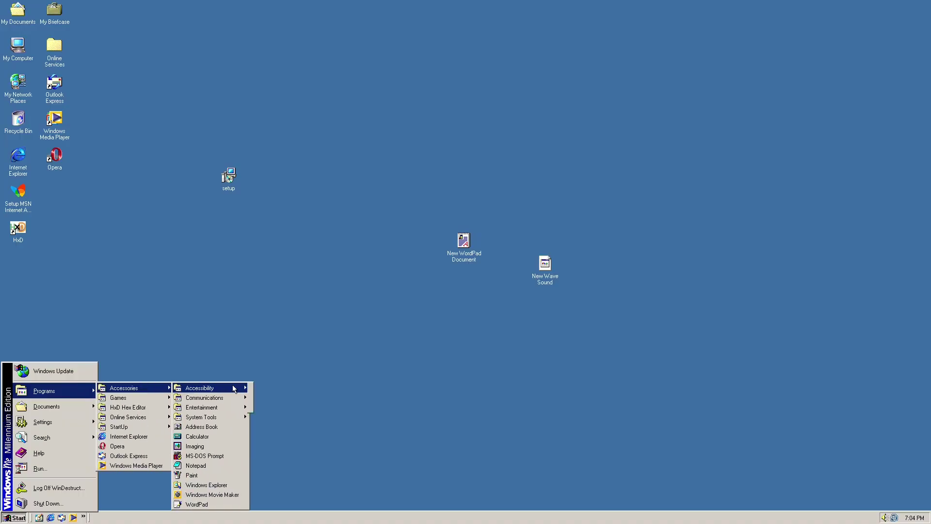
{"action": "left_click", "coordinate": [226, 449]}
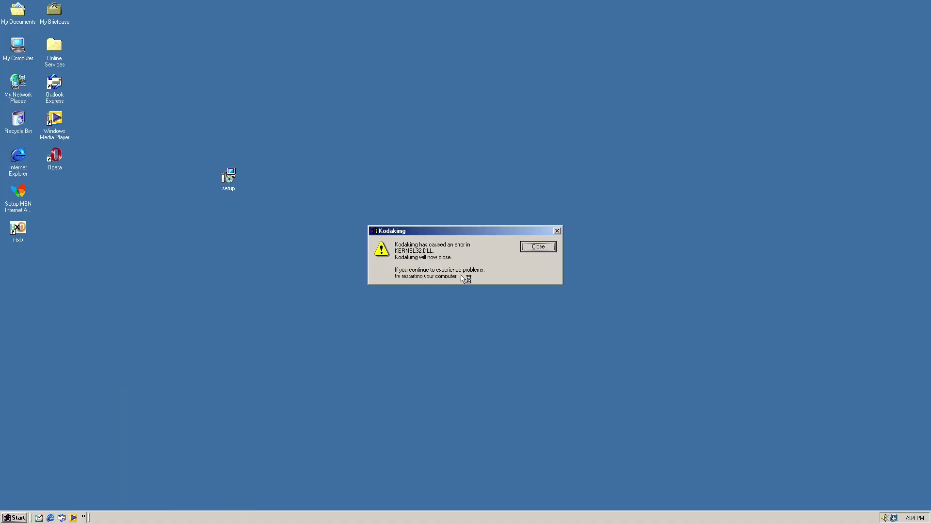
{"action": "left_click", "coordinate": [529, 248]}
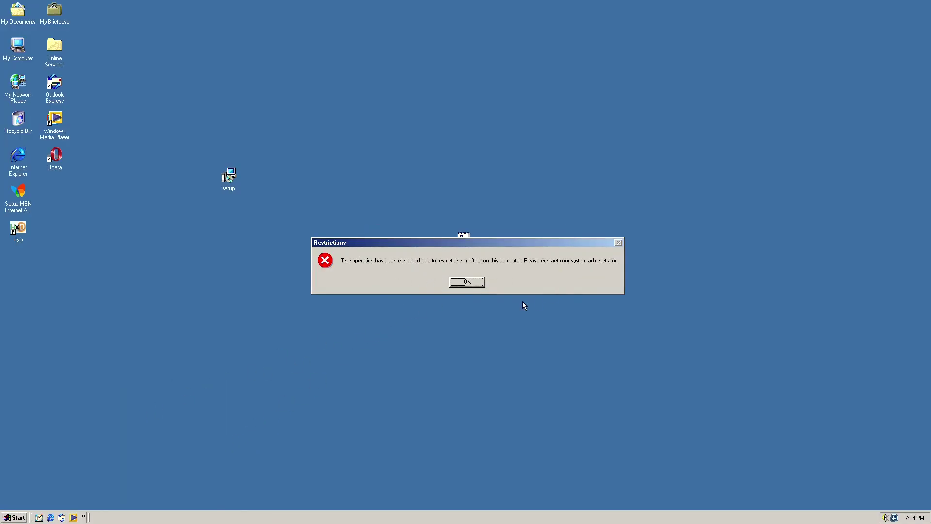
{"action": "left_click", "coordinate": [457, 282]}
- Try to start Windows Movie Maker from the Accessories and dismiss its error messages
{"action": "left_click", "coordinate": [15, 517]}
{"action": "mouse_move", "coordinate": [44, 391]}
{"action": "mouse_move", "coordinate": [131, 388]}
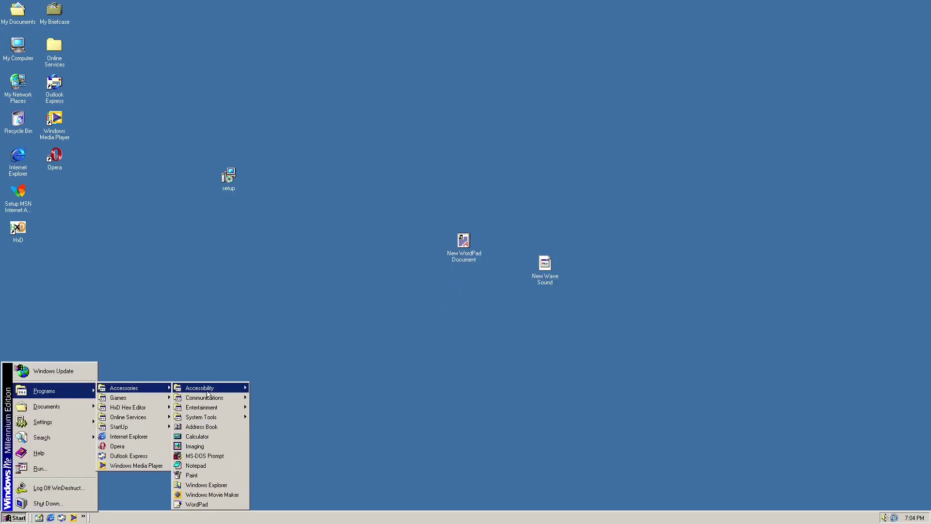
{"action": "left_click", "coordinate": [210, 494]}
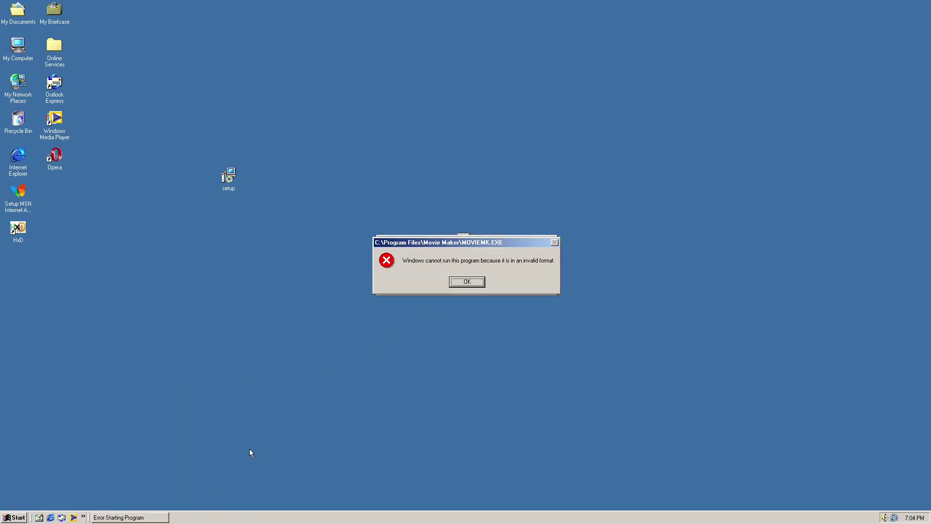
{"action": "left_click", "coordinate": [467, 282]}
{"action": "left_click", "coordinate": [468, 283]}
- Try to start the Address Book from the Accessories
{"action": "left_click", "coordinate": [14, 517]}
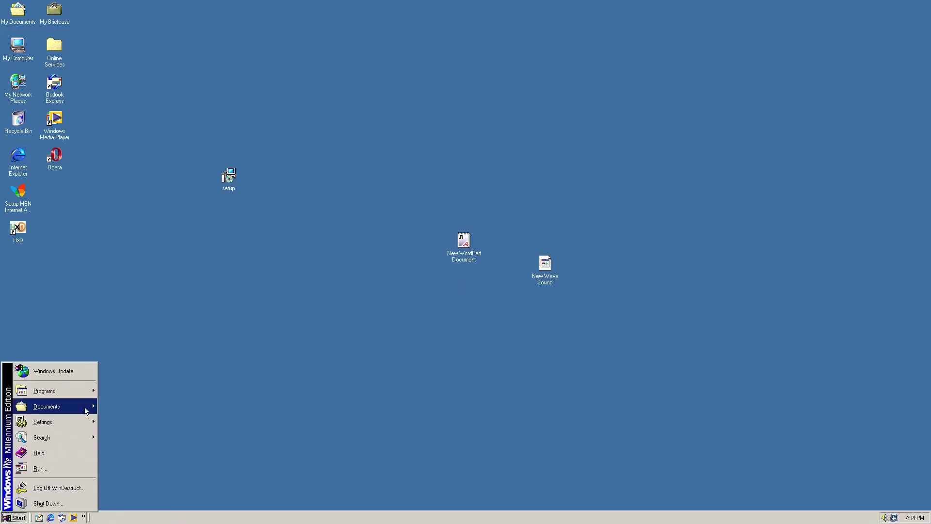
{"action": "mouse_move", "coordinate": [44, 390]}
{"action": "mouse_move", "coordinate": [144, 391]}
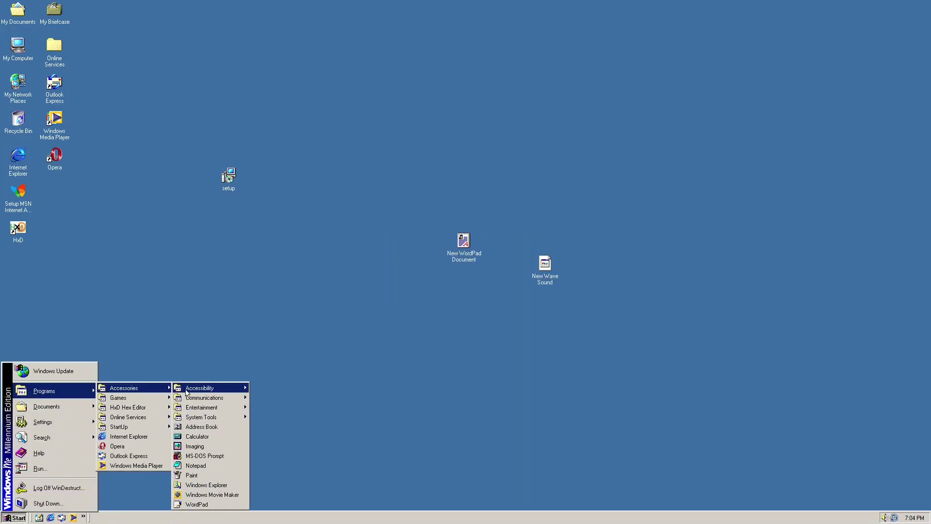
{"action": "left_click", "coordinate": [199, 434]}
- Try to start System Restore from the System Tools
{"action": "left_click", "coordinate": [22, 517]}
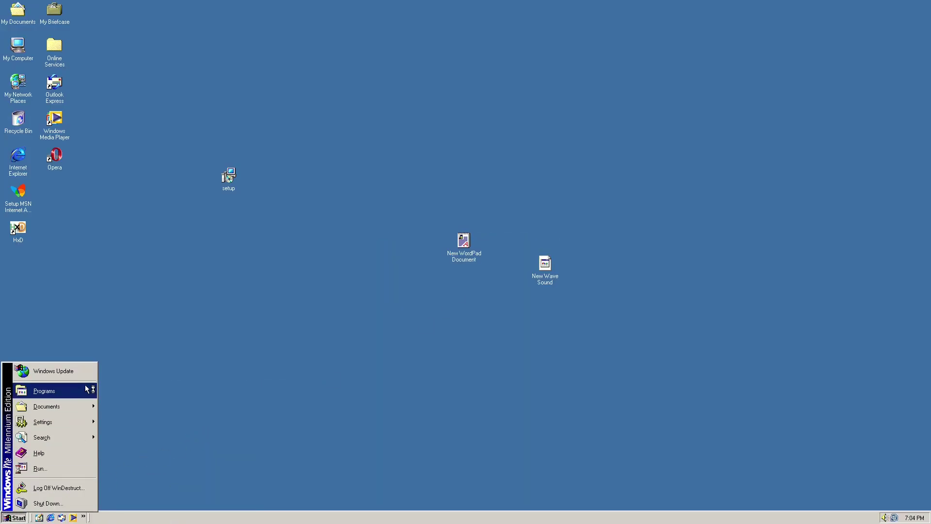
{"action": "mouse_move", "coordinate": [89, 391]}
{"action": "mouse_move", "coordinate": [139, 388]}
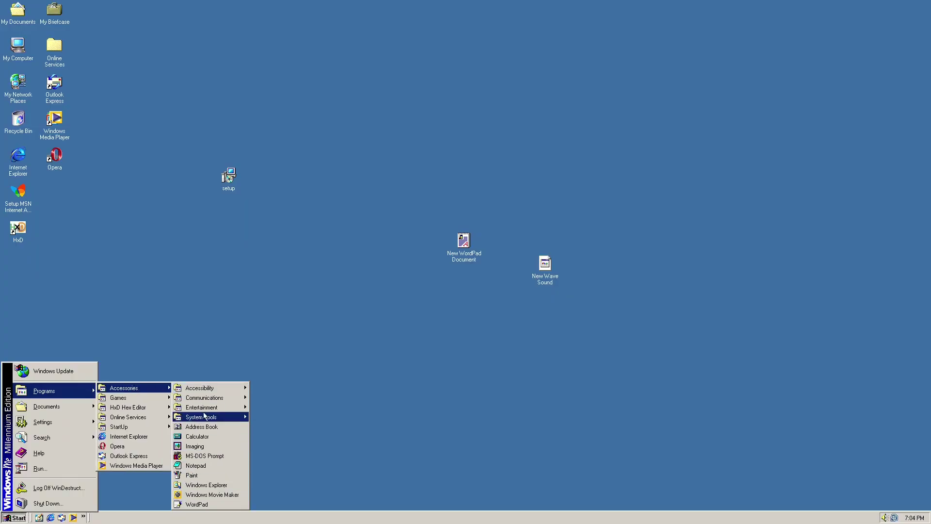
{"action": "mouse_move", "coordinate": [209, 421]}
{"action": "left_click", "coordinate": [275, 418]}
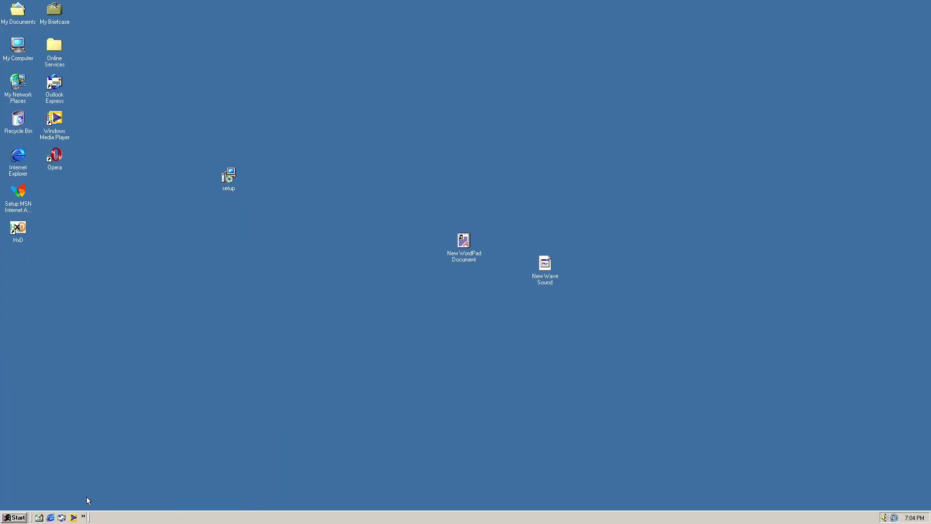
- Start Magnifier from the Accessibility group of the Accessories
{"action": "left_click", "coordinate": [17, 517]}
{"action": "mouse_move", "coordinate": [72, 390]}
{"action": "mouse_move", "coordinate": [140, 388]}
{"action": "mouse_move", "coordinate": [209, 388]}
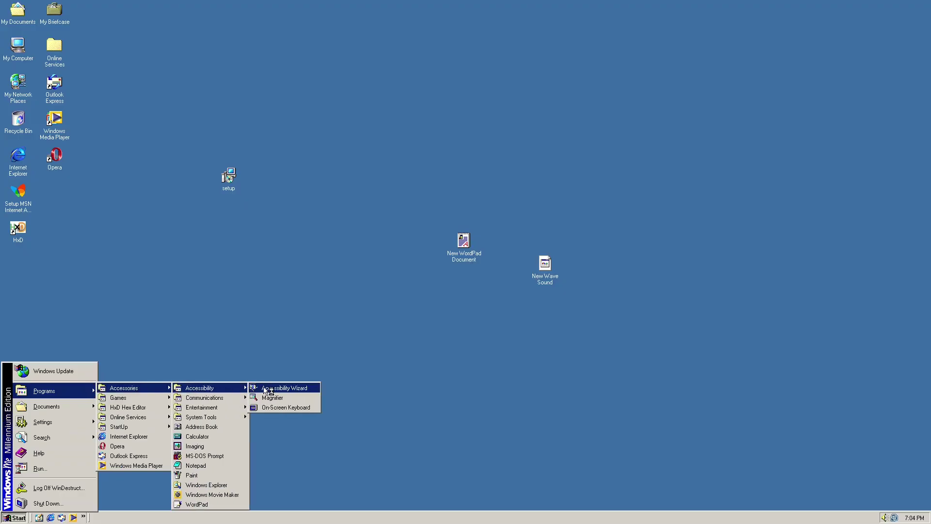
{"action": "left_click", "coordinate": [261, 401]}
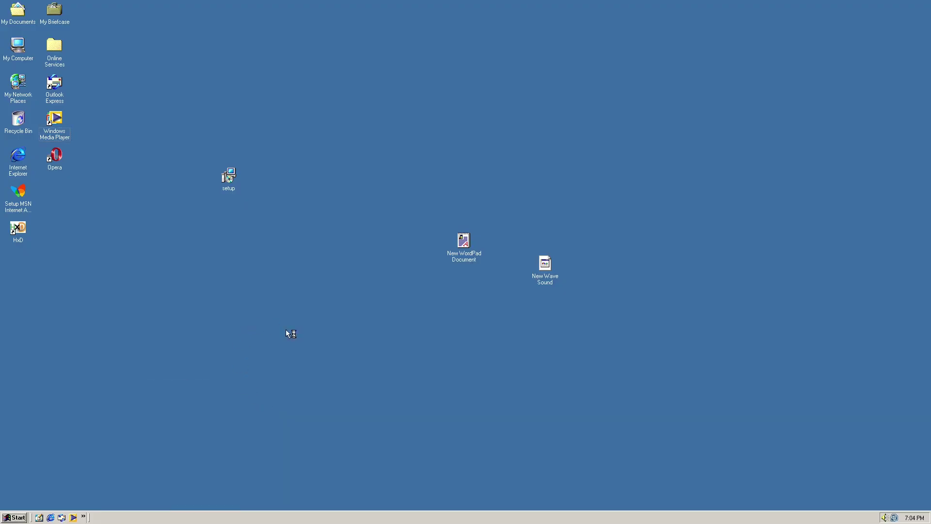
{"action": "right_click", "coordinate": [297, 336]}
{"action": "left_click", "coordinate": [228, 381]}
{"action": "right_click", "coordinate": [338, 236]}
{"action": "mouse_move", "coordinate": [357, 309]}
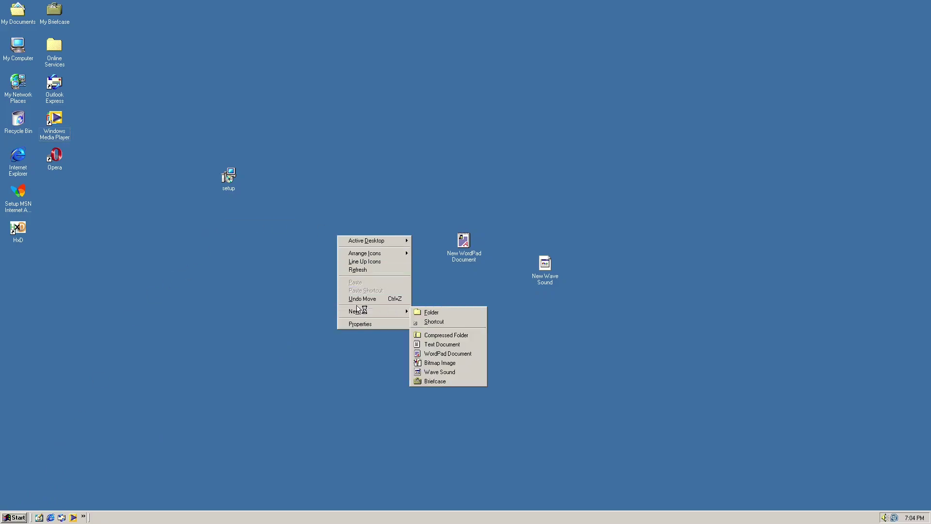
{"action": "left_click", "coordinate": [322, 203]}
- Bring up the list of running programs and end the Netdde task
{"action": "key", "text": "ctrl+alt+Delete"}
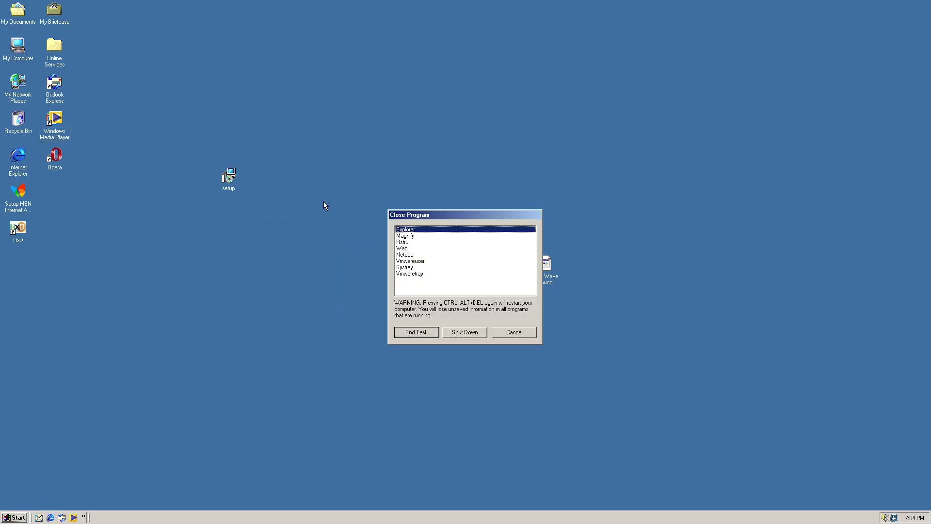
{"action": "left_click", "coordinate": [404, 237]}
{"action": "left_click", "coordinate": [405, 243]}
{"action": "left_click", "coordinate": [409, 249]}
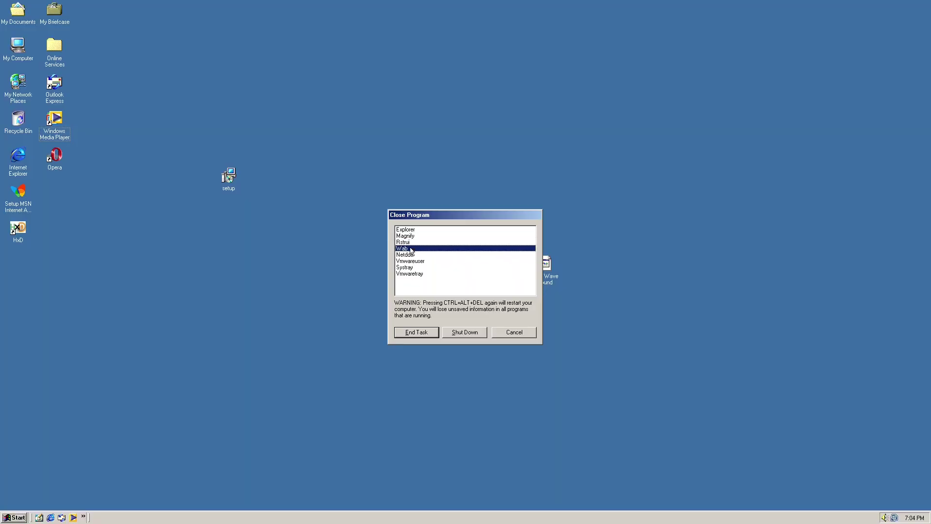
{"action": "left_click", "coordinate": [410, 260]}
{"action": "left_click", "coordinate": [409, 255]}
{"action": "left_click", "coordinate": [419, 333]}
- Reopen the list of running programs and try to end the Rstrui task
{"action": "key", "text": "ctrl+alt+Delete"}
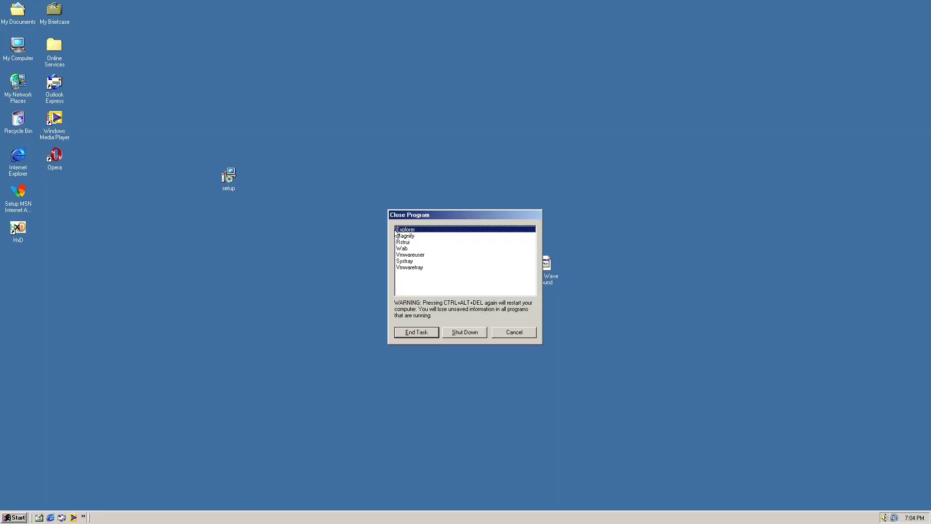
{"action": "key", "text": "Down"}
{"action": "key", "text": "Down"}
{"action": "key", "text": "Return"}
{"action": "key", "text": "ctrl+alt+Delete"}
{"action": "key", "text": "Down"}
{"action": "key", "text": "Down"}
{"action": "key", "text": "Down"}
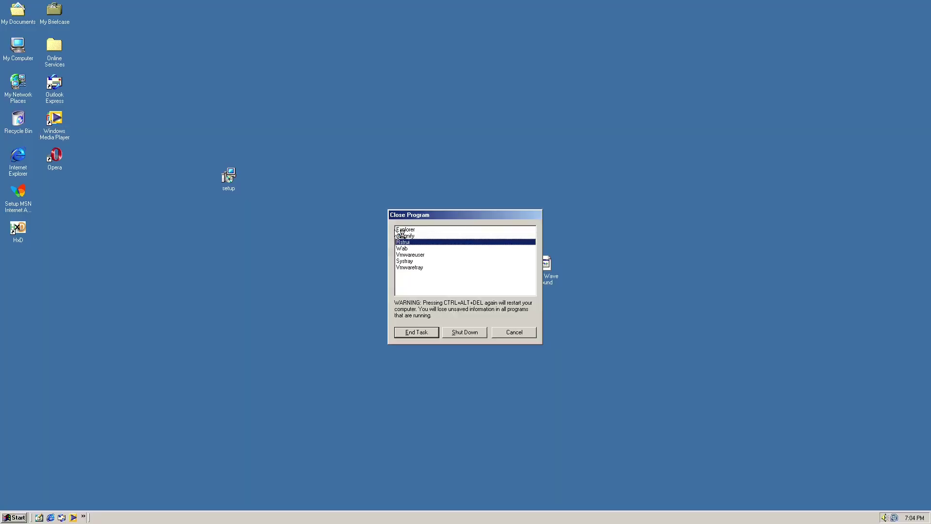
{"action": "key", "text": "Return"}
{"action": "key", "text": "Return"}
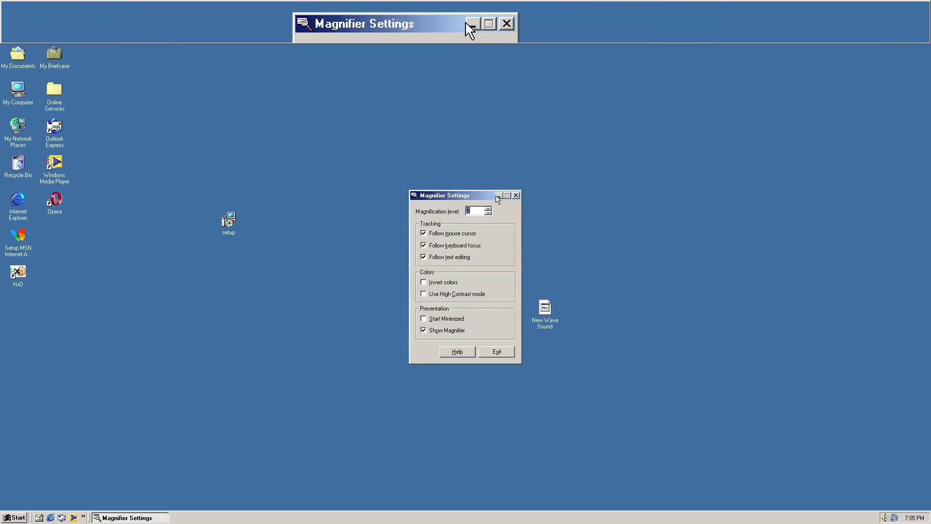
- Turn Magnifier's inverted colors and High Contrast mode on and off again, and close Magnifier
{"action": "left_click", "coordinate": [435, 283]}
{"action": "left_click", "coordinate": [436, 284]}
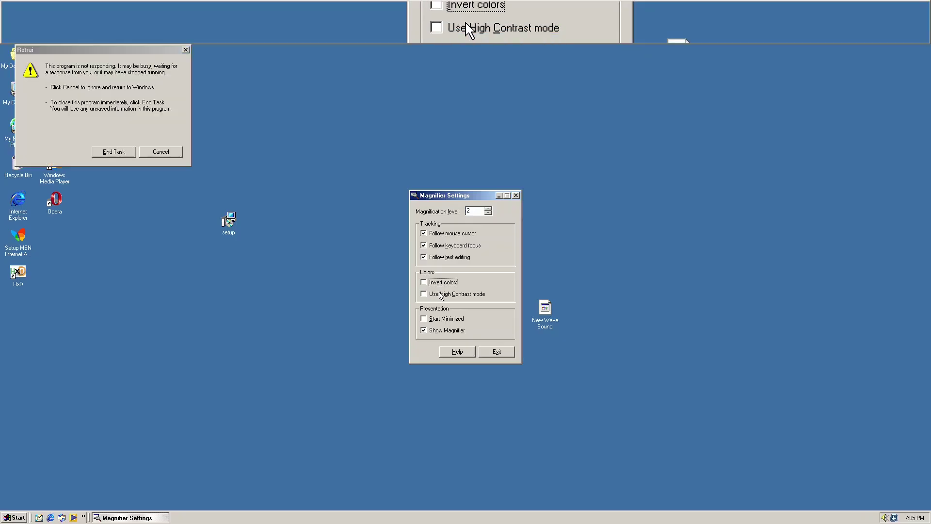
{"action": "left_click", "coordinate": [438, 291]}
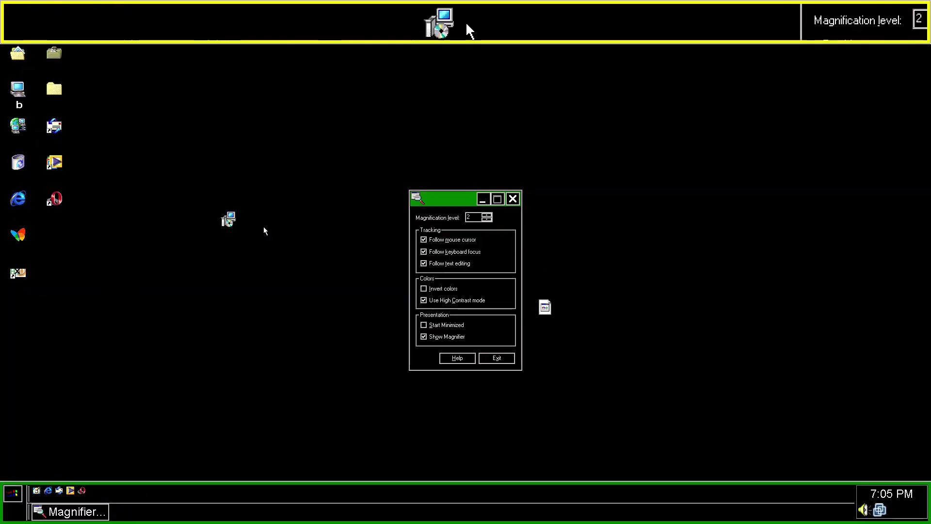
{"action": "left_click", "coordinate": [438, 291]}
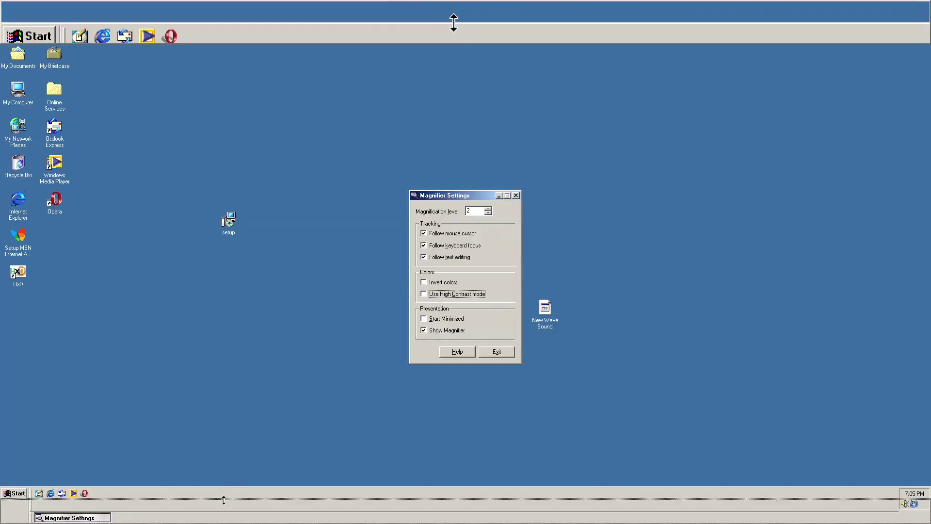
{"action": "left_click", "coordinate": [515, 195]}
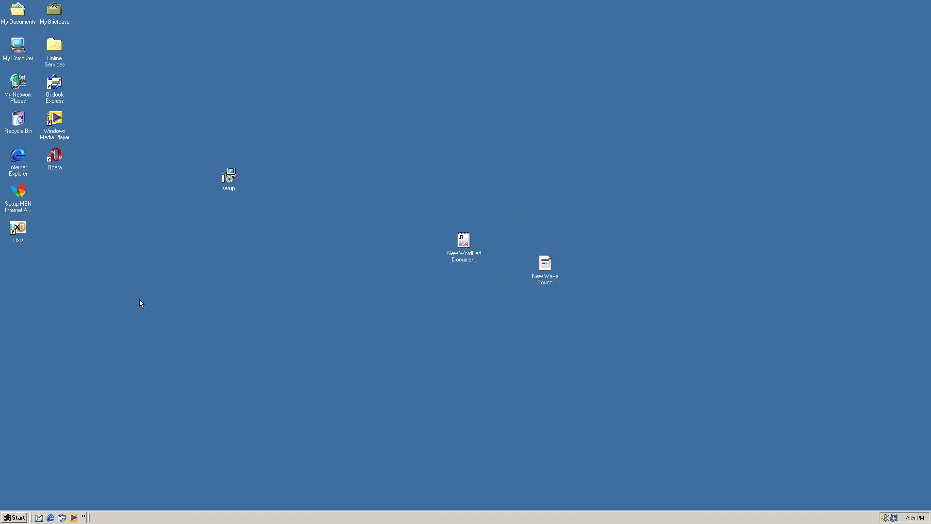
- Open Dial-Up Networking, check the connection commands and the Make New Connection item's options, and close the window
{"action": "left_click", "coordinate": [6, 518]}
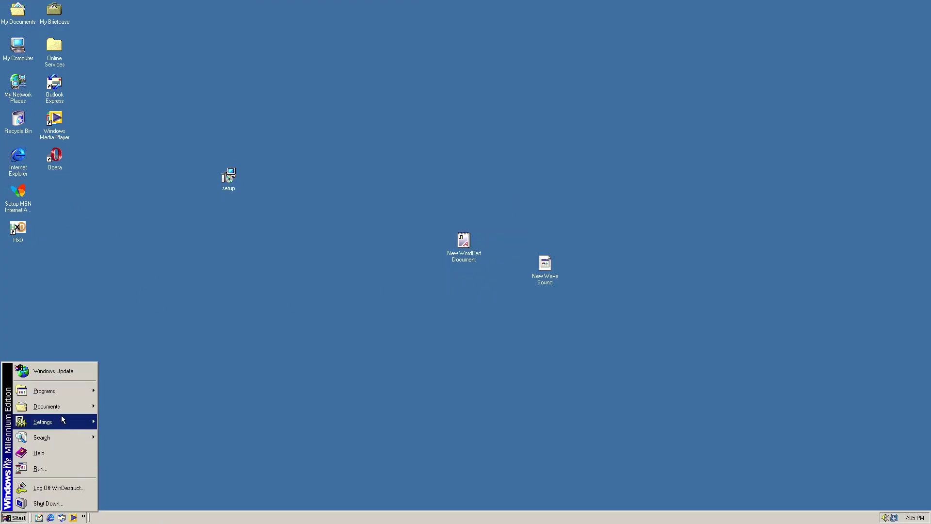
{"action": "mouse_move", "coordinate": [63, 420]}
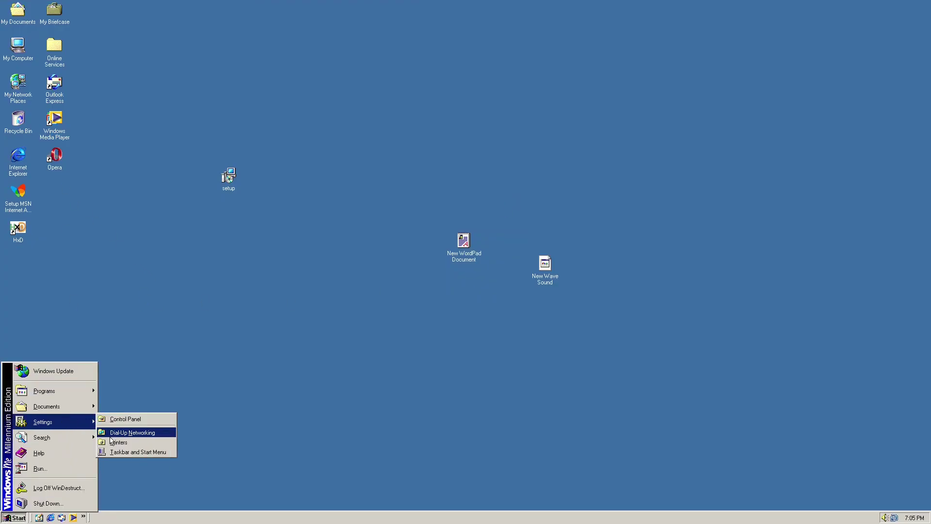
{"action": "left_click", "coordinate": [111, 434]}
{"action": "left_click", "coordinate": [183, 82]}
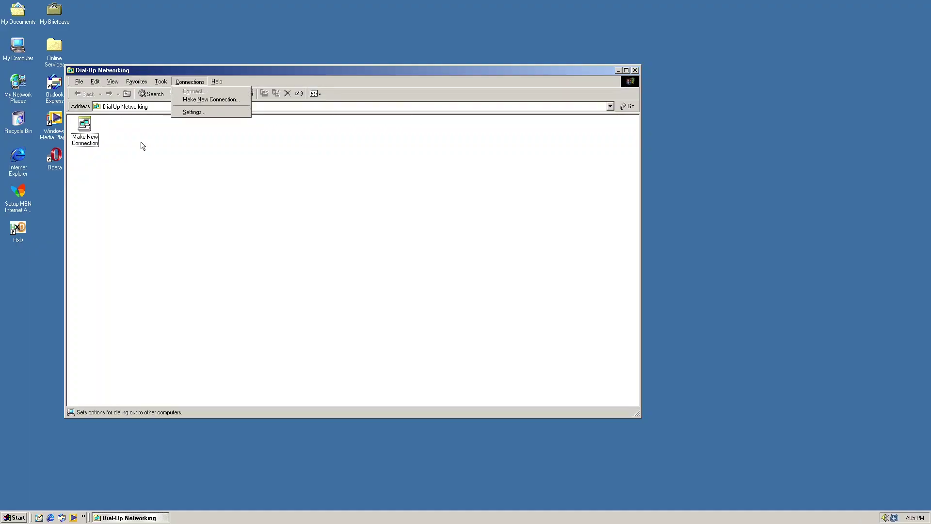
{"action": "left_click", "coordinate": [86, 126]}
{"action": "right_click", "coordinate": [86, 120]}
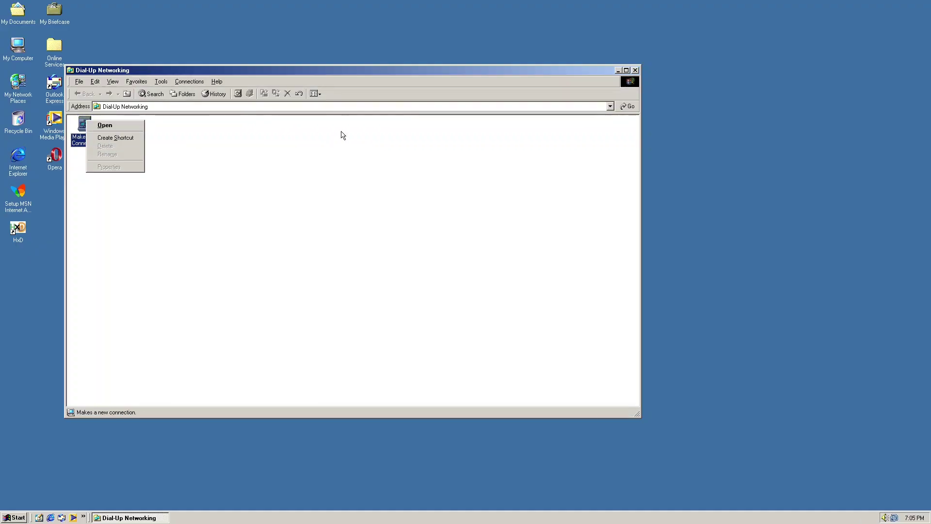
{"action": "left_click", "coordinate": [635, 70]}
{"action": "left_click", "coordinate": [261, 220]}
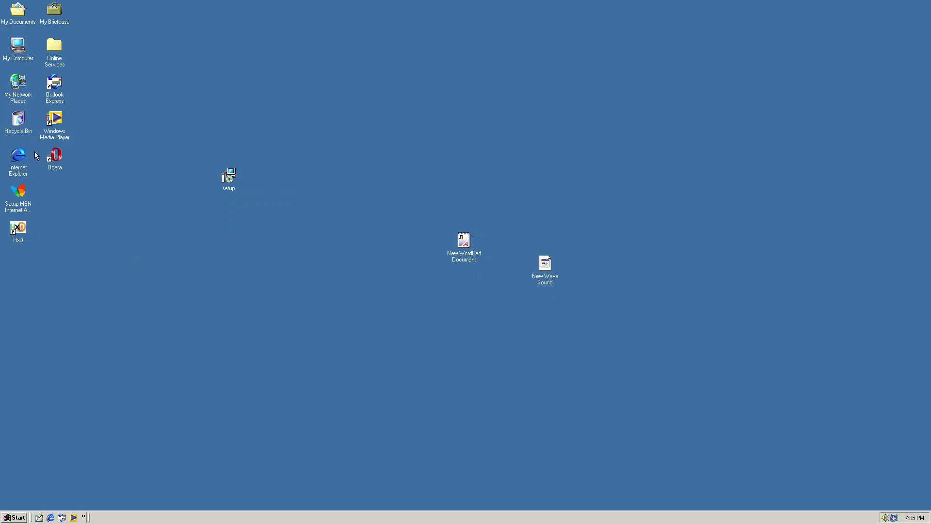
- Review the advanced options in the Taskbar and Start Menu properties and close them without changes
{"action": "right_click", "coordinate": [109, 519]}
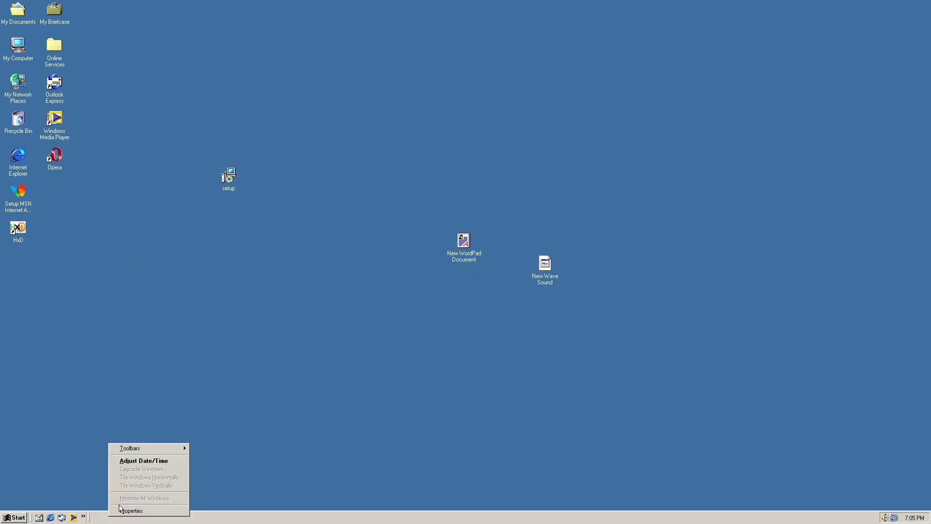
{"action": "left_click", "coordinate": [127, 508]}
{"action": "left_click", "coordinate": [53, 333]}
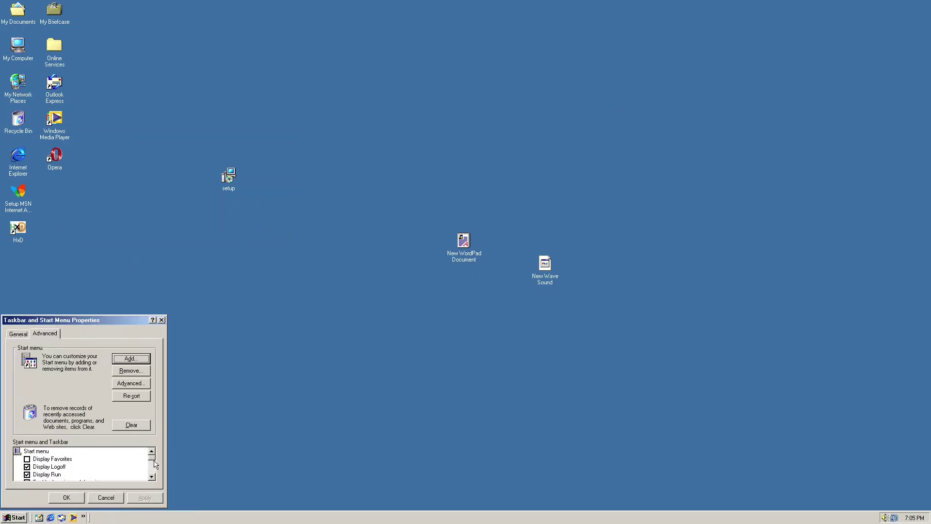
{"action": "scroll", "coordinate": [155, 464], "scroll_direction": "down", "scroll_amount": 3}
{"action": "left_click", "coordinate": [162, 321]}
- Open the HxD Hex Editor changelog from the installed programs and select within its text
{"action": "key", "text": "super"}
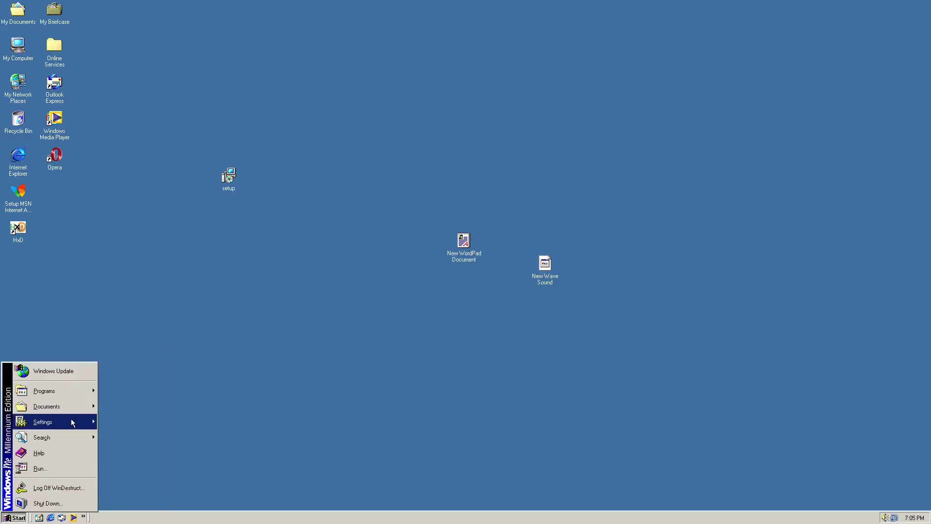
{"action": "mouse_move", "coordinate": [93, 391]}
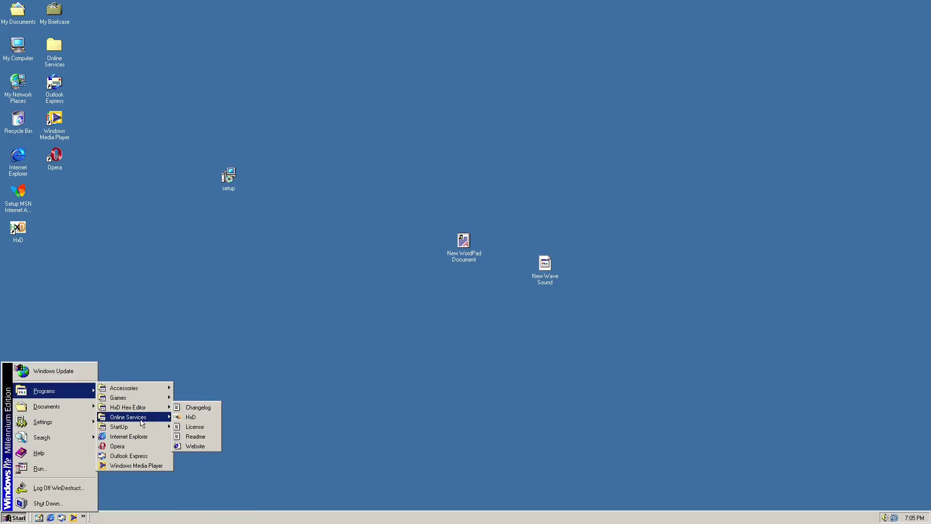
{"action": "mouse_move", "coordinate": [143, 420]}
{"action": "left_click", "coordinate": [191, 407]}
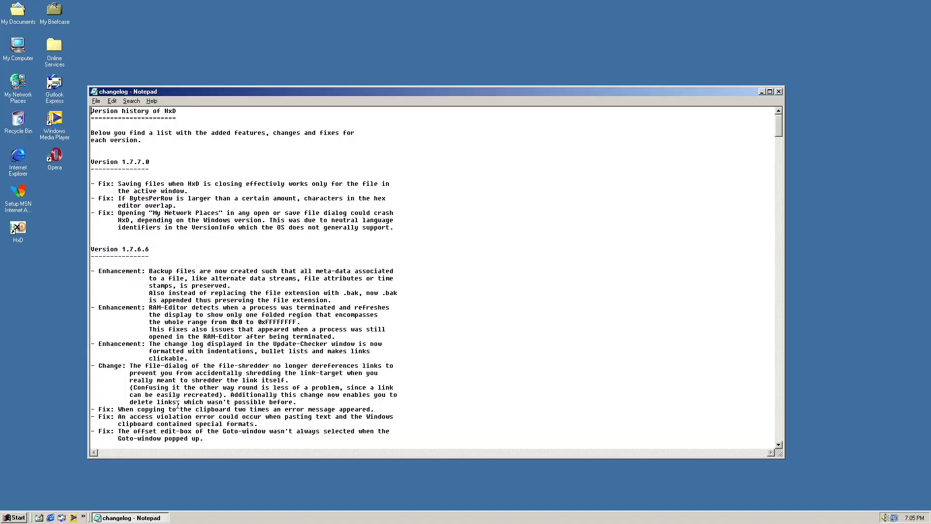
{"action": "left_click_drag", "start_coordinate": [219, 271], "coordinate": [245, 257]}
{"action": "left_click", "coordinate": [275, 282]}
- Try to open Page Setup for the changelog, check the file and editing commands, and close Notepad without saving
{"action": "left_click", "coordinate": [135, 103]}
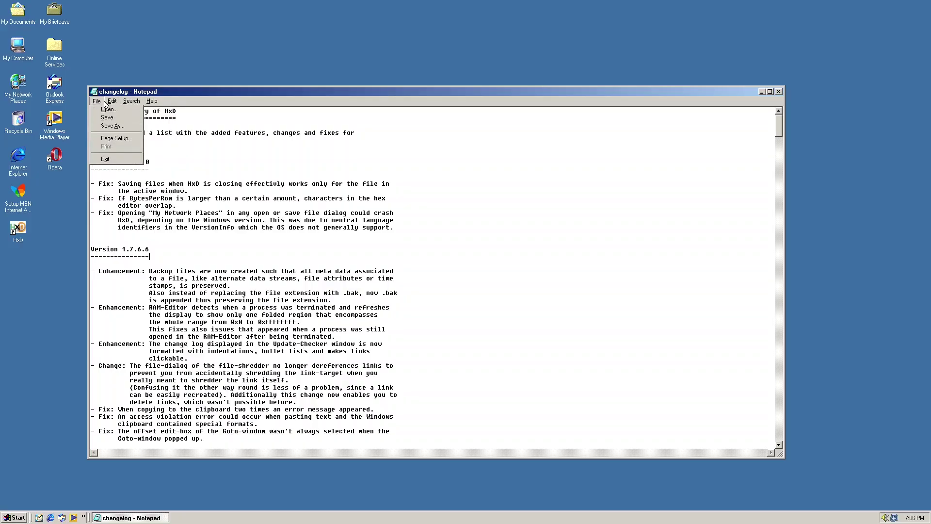
{"action": "left_click", "coordinate": [107, 149]}
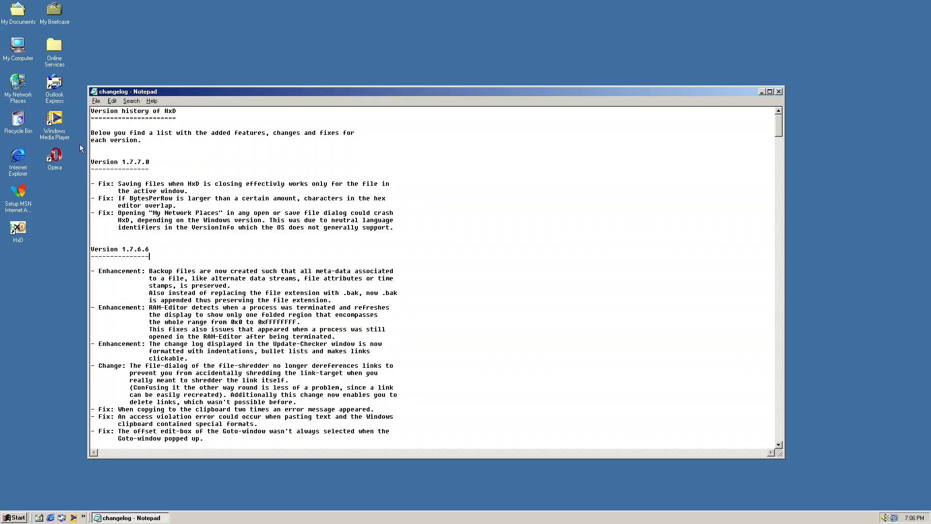
{"action": "left_click", "coordinate": [465, 282]}
{"action": "left_click", "coordinate": [97, 101]}
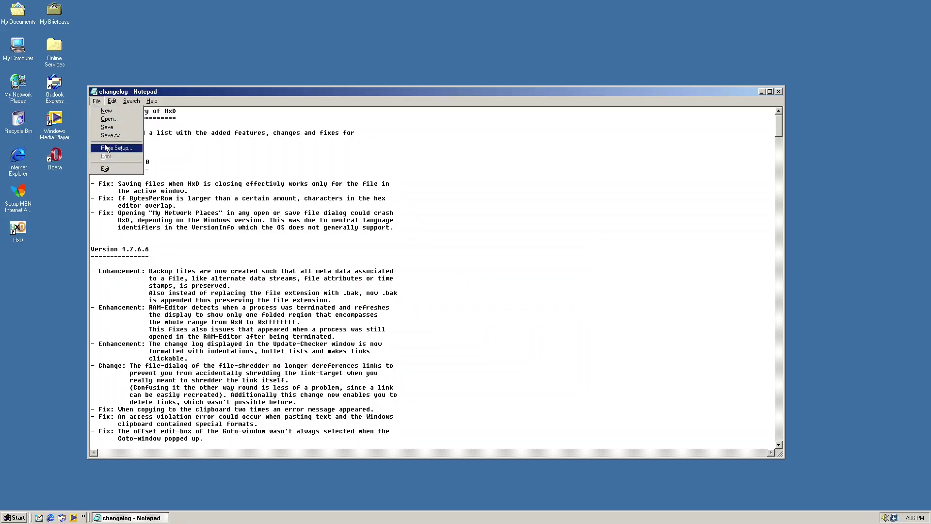
{"action": "left_click", "coordinate": [131, 102]}
{"action": "mouse_move", "coordinate": [112, 101]}
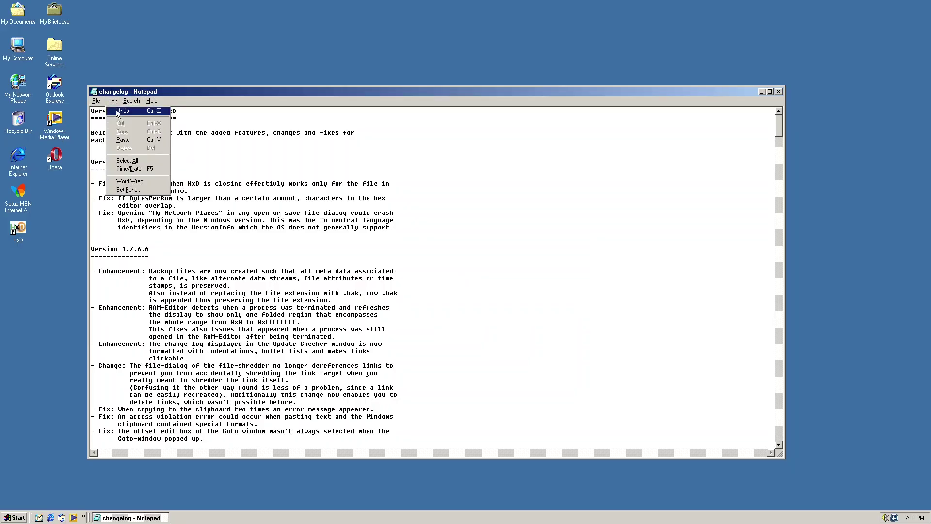
{"action": "left_click", "coordinate": [779, 92]}
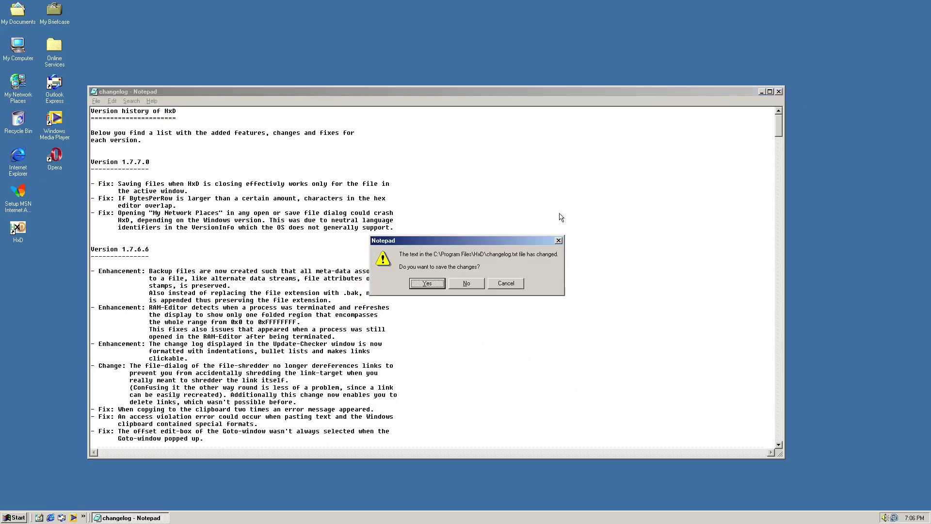
{"action": "left_click", "coordinate": [466, 283]}
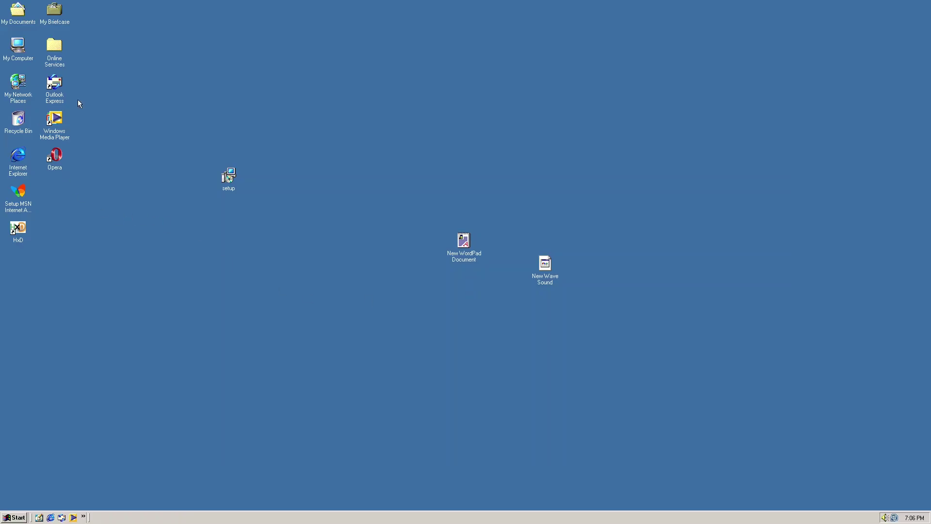
- Try to open the desktop's display properties
{"action": "right_click", "coordinate": [129, 99]}
{"action": "left_click", "coordinate": [155, 188]}
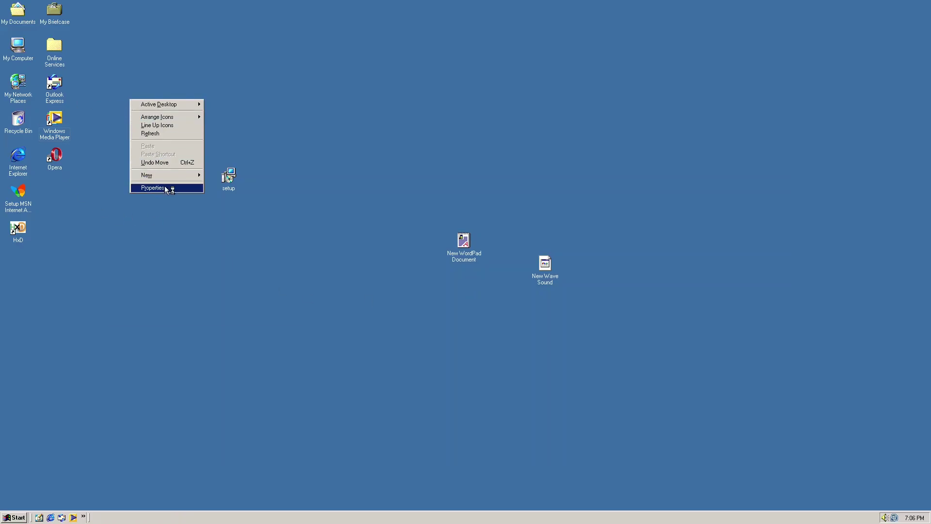
{"action": "left_click", "coordinate": [553, 249]}
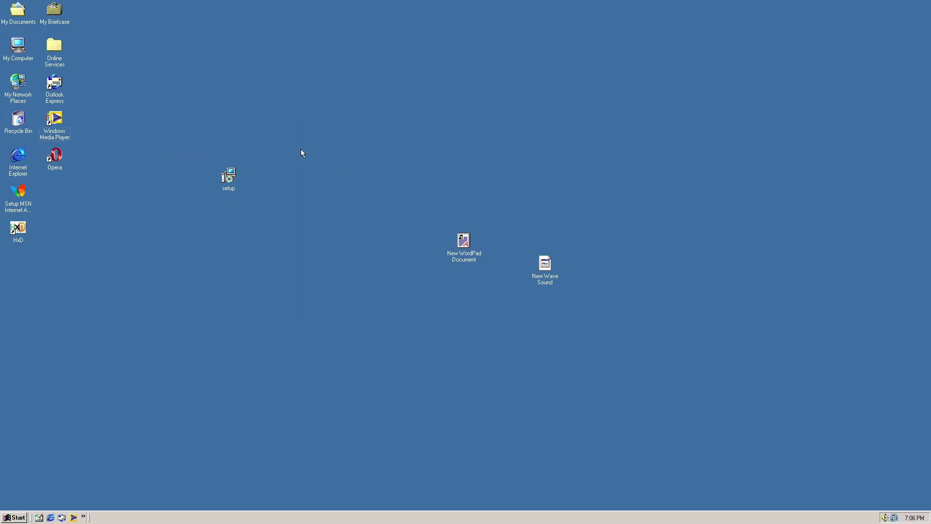
- View the Effects settings in the display properties and open the WINDOWS folder on disk C:
{"action": "left_click", "coordinate": [238, 138]}
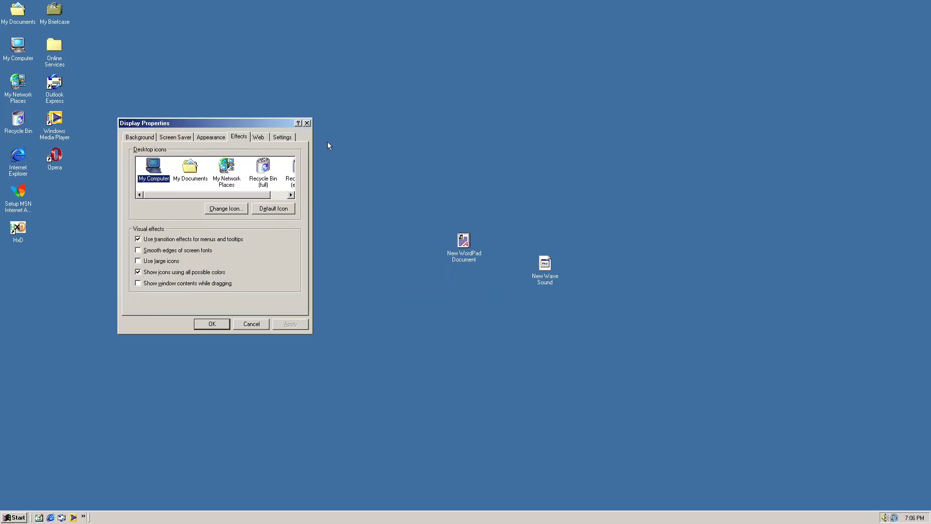
{"action": "double_click", "coordinate": [18, 55]}
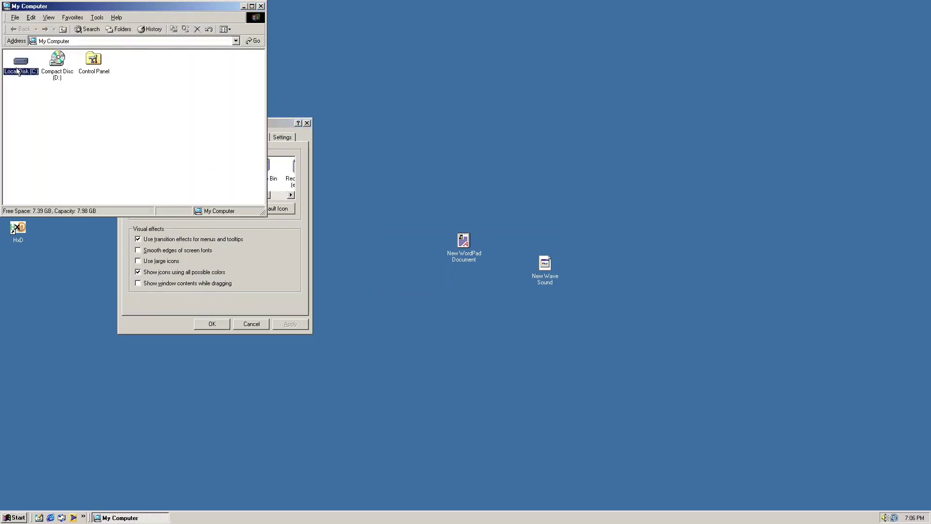
{"action": "double_click", "coordinate": [18, 72]}
{"action": "double_click", "coordinate": [93, 59]}
{"action": "scroll", "coordinate": [228, 147], "scroll_direction": "down", "scroll_amount": 5}
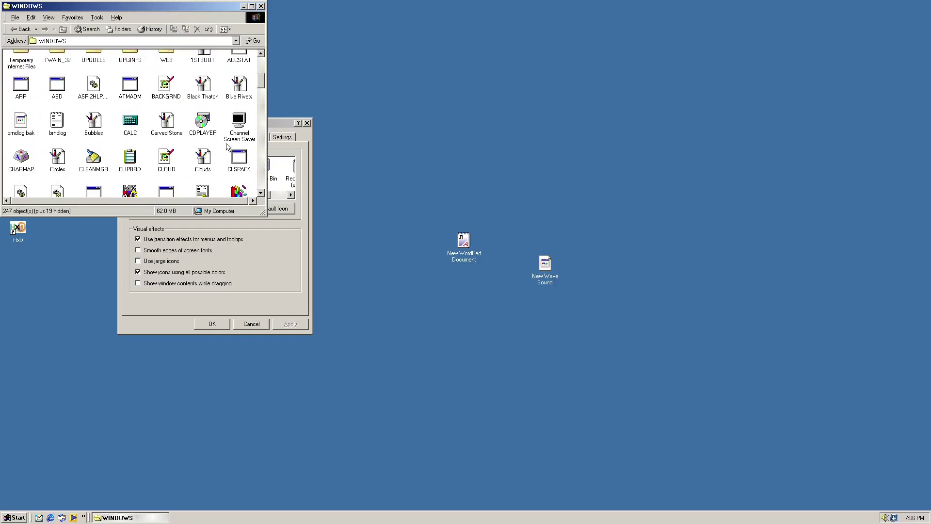
- Try running CDPLAYER and CHARMAP from the WINDOWS folder, closing Character Map without copying any characters
{"action": "left_click", "coordinate": [239, 129]}
{"action": "double_click", "coordinate": [202, 122]}
{"action": "left_click", "coordinate": [445, 280]}
{"action": "double_click", "coordinate": [25, 157]}
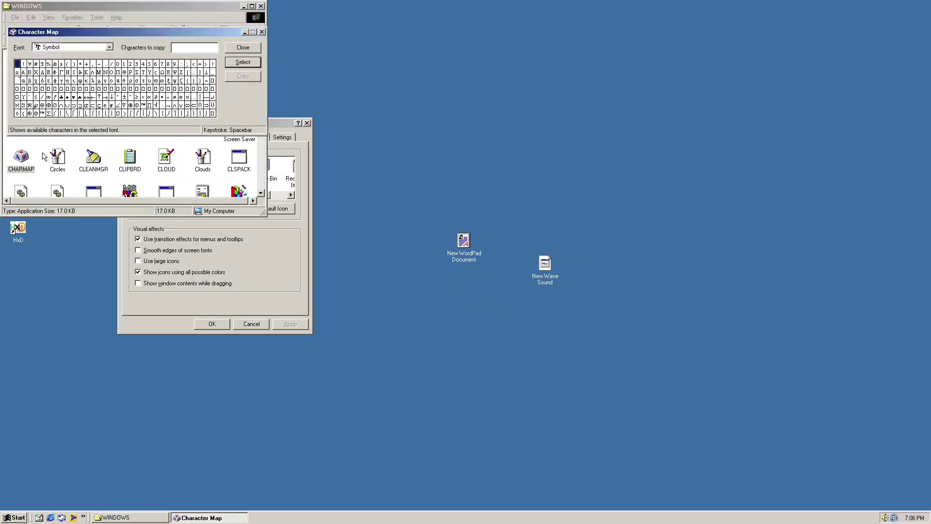
{"action": "left_click", "coordinate": [262, 32]}
- Try to run KODAKIMG and KODAKPRV from the WINDOWS folder and dismiss their error dialogs
{"action": "scroll", "coordinate": [91, 145], "scroll_direction": "down", "scroll_amount": 10}
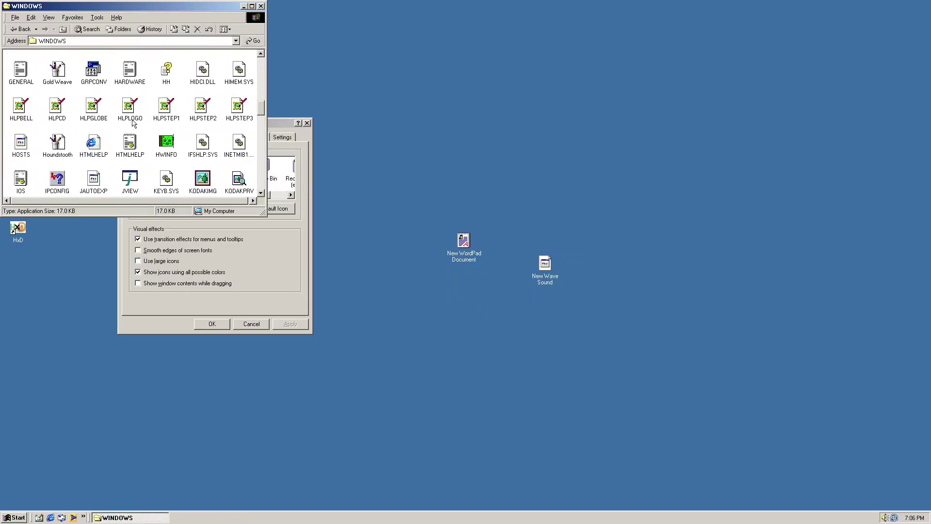
{"action": "scroll", "coordinate": [91, 145], "scroll_direction": "down", "scroll_amount": 3}
{"action": "double_click", "coordinate": [201, 69]}
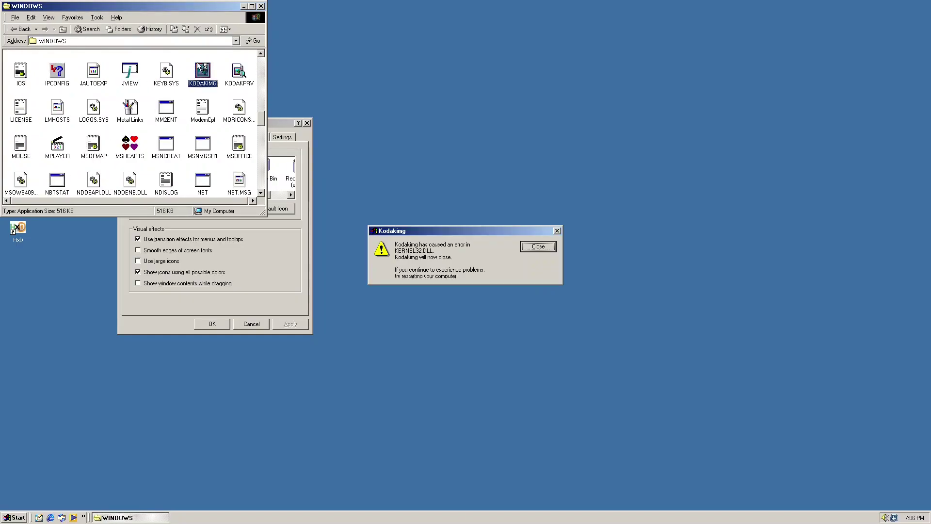
{"action": "left_click", "coordinate": [540, 251]}
{"action": "left_click", "coordinate": [470, 284]}
{"action": "double_click", "coordinate": [242, 76]}
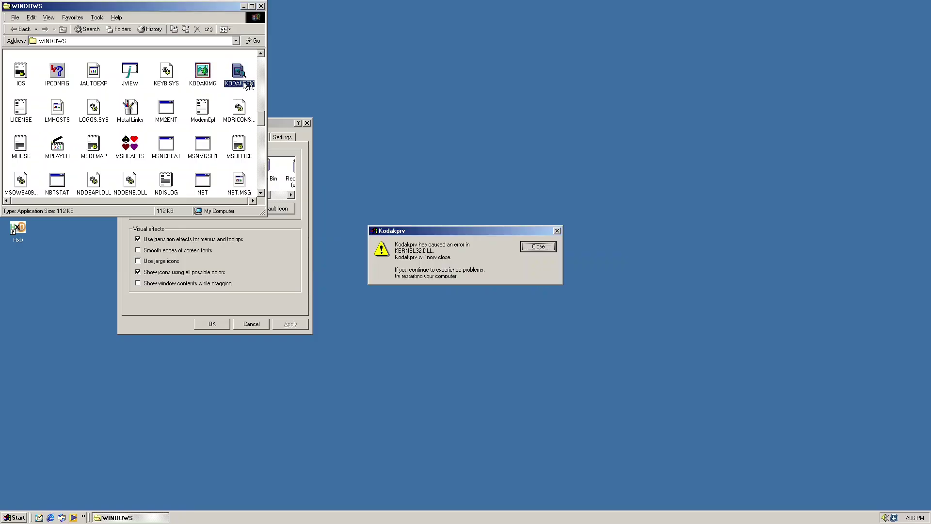
{"action": "left_click", "coordinate": [541, 251]}
{"action": "left_click", "coordinate": [466, 282]}
- Test PACKAGER and NETCONN from the WINDOWS folder, cancelling the Home Networking Wizard without making changes
{"action": "scroll", "coordinate": [140, 138], "scroll_direction": "down", "scroll_amount": 3}
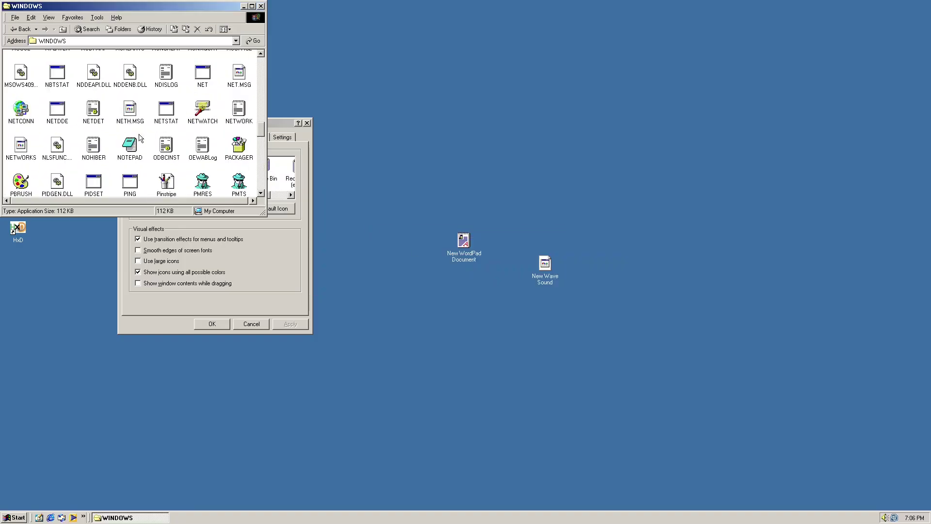
{"action": "double_click", "coordinate": [247, 159]}
{"action": "left_click", "coordinate": [269, 38]}
{"action": "double_click", "coordinate": [14, 114]}
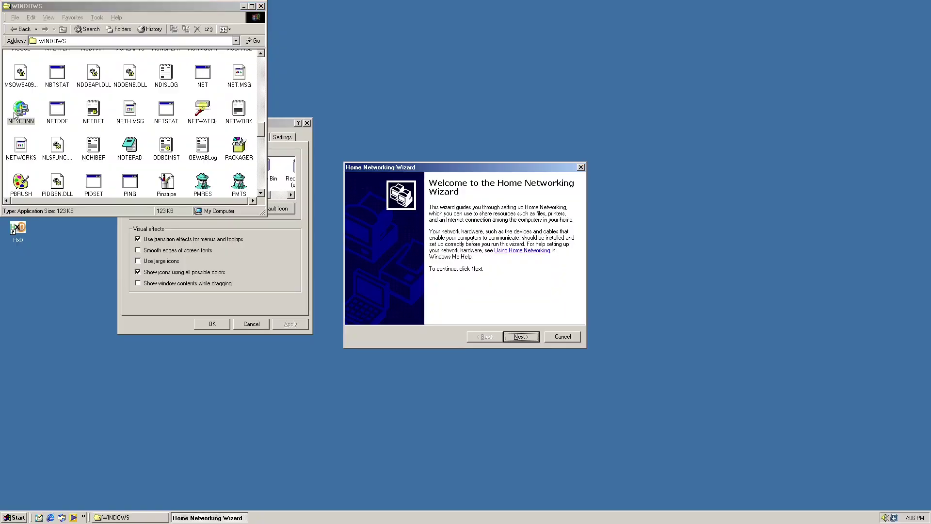
{"action": "left_click", "coordinate": [562, 336]}
{"action": "left_click", "coordinate": [441, 282]}
- Accept the Windows Registry Checker's registry repair and restart, and dismiss the Regenv32 error dialog
{"action": "scroll", "coordinate": [57, 113], "scroll_direction": "down", "scroll_amount": 3}
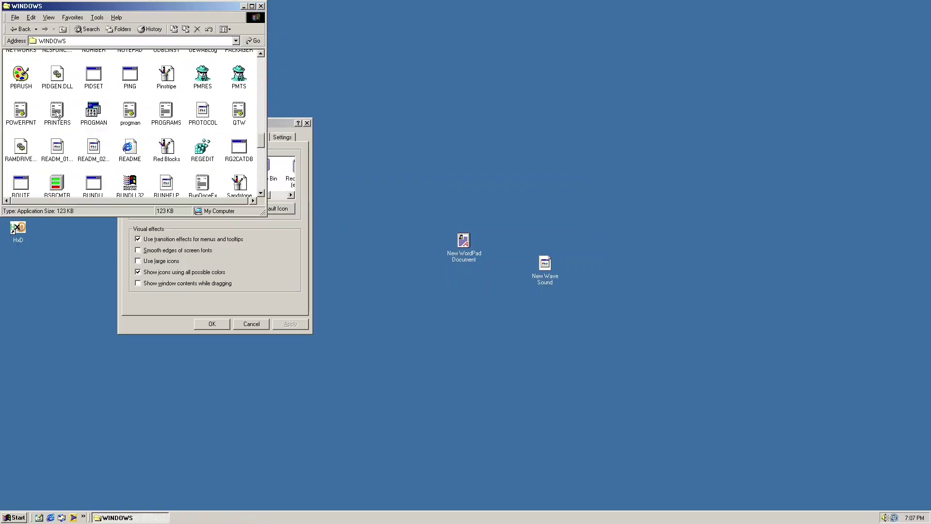
{"action": "scroll", "coordinate": [134, 156], "scroll_direction": "down", "scroll_amount": 2}
{"action": "left_click", "coordinate": [134, 137]}
{"action": "left_click", "coordinate": [94, 141]}
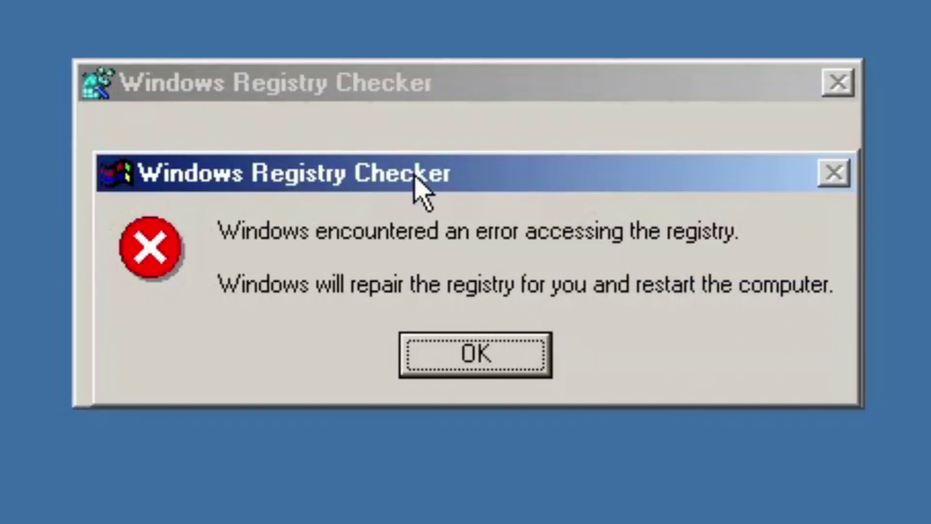
{"action": "left_click", "coordinate": [487, 356]}
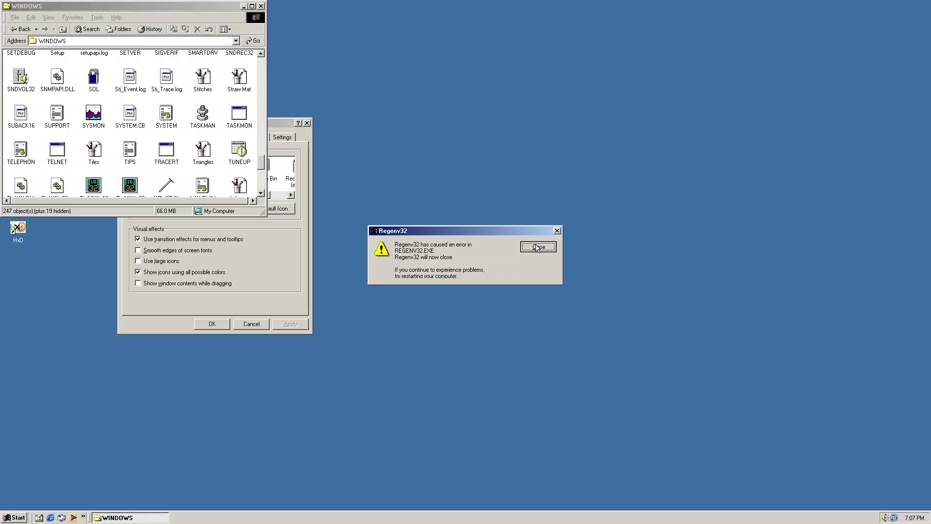
{"action": "left_click", "coordinate": [538, 247]}
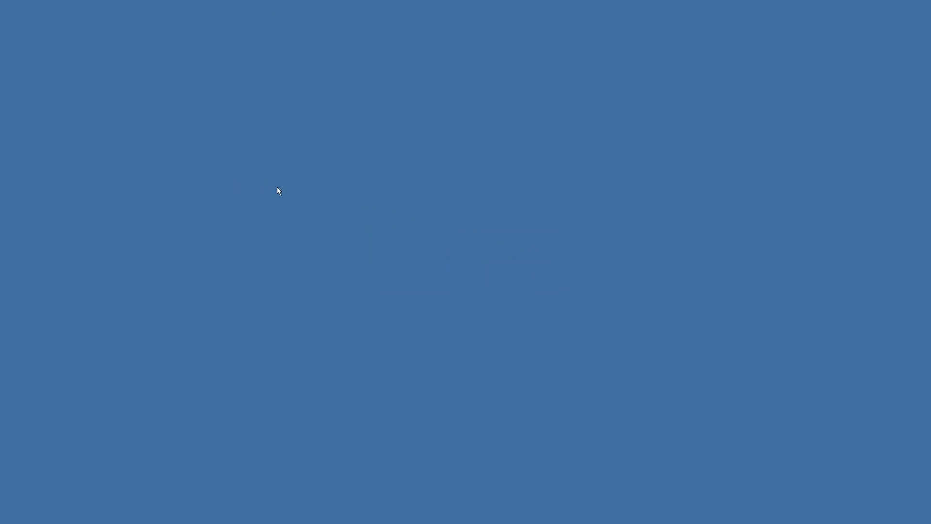